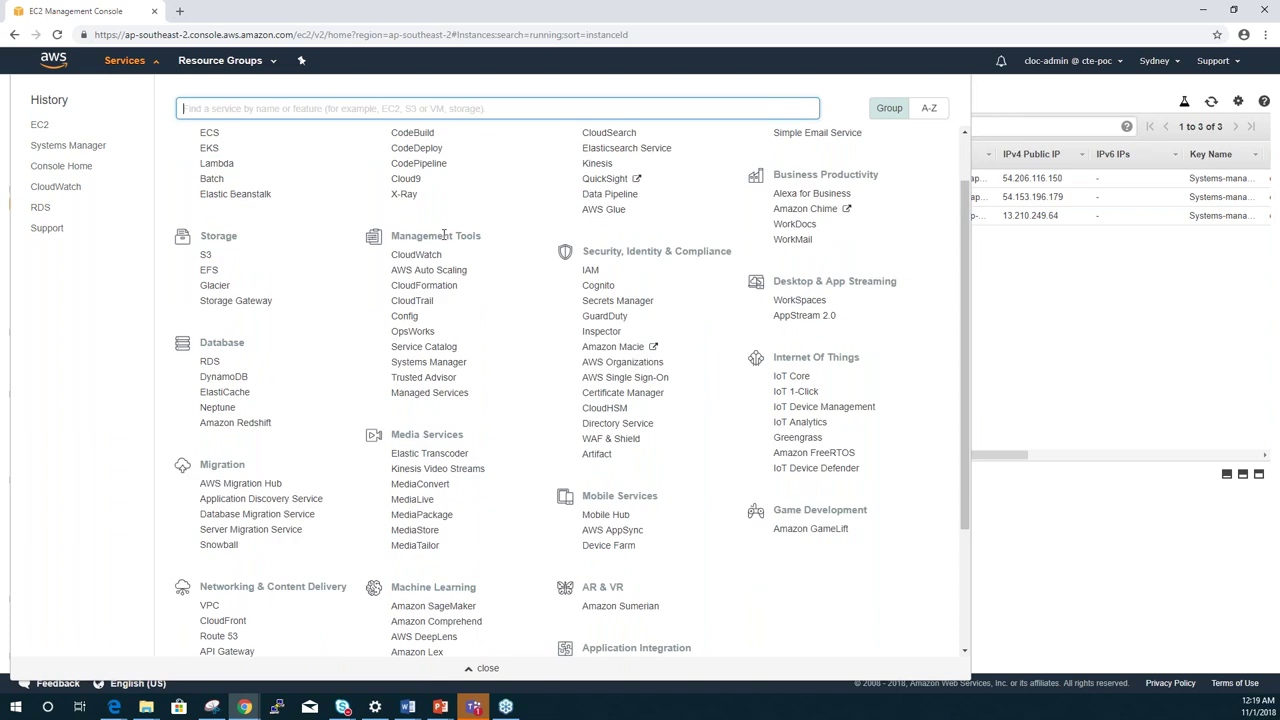
# - Open Systems Manager in a new browser tab, then look through the EC2 console's list of Systems Manager services
pyautogui.keyDown('ctrl'); pyautogui.click(438, 364); pyautogui.keyUp('ctrl')
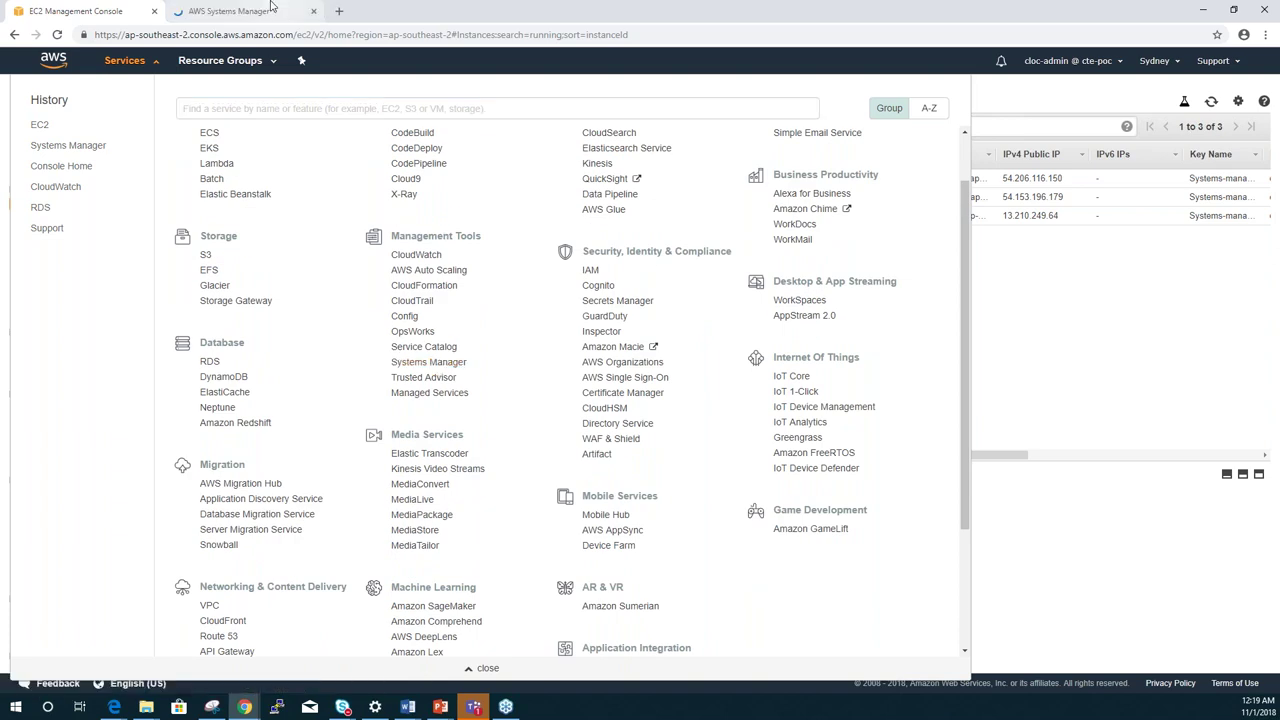
pyautogui.click(998, 463)
pyautogui.scroll(-3, 120, 360)
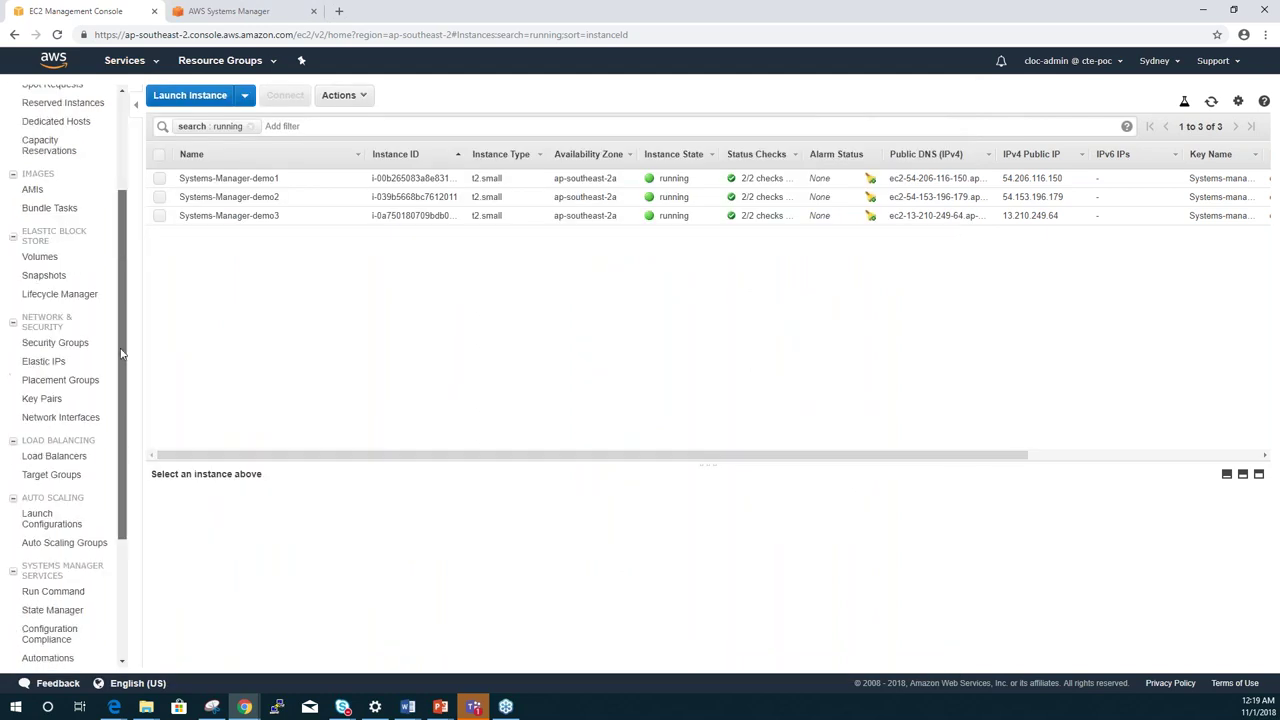
pyautogui.moveTo(120, 360); pyautogui.dragTo(122, 491)
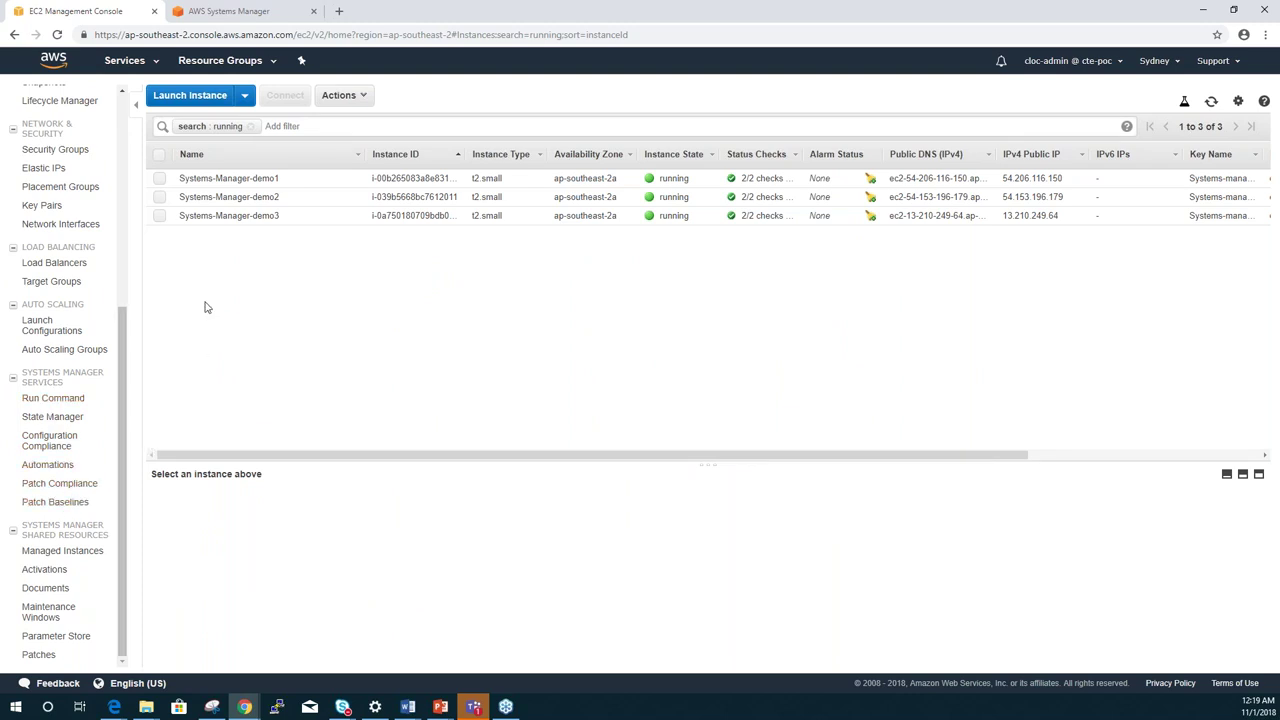
# - Switch to the Systems Manager page and look over its overview and feature descriptions
pyautogui.click(247, 5)
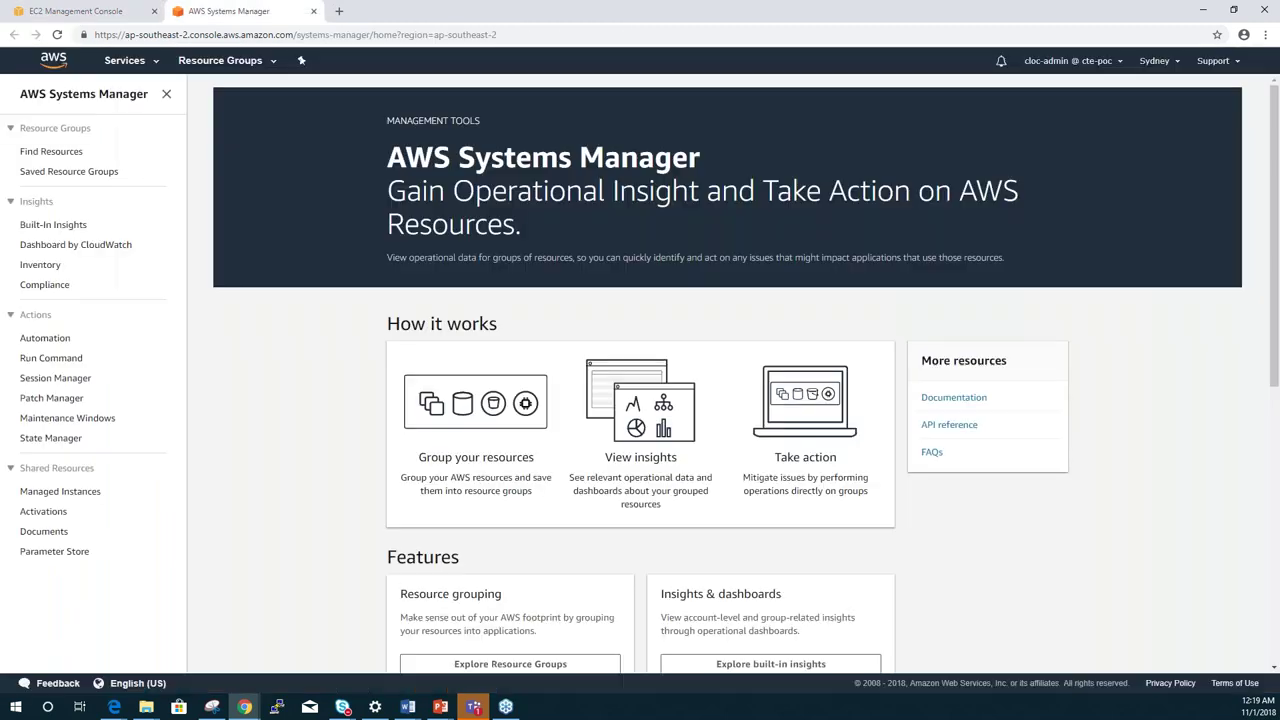
pyautogui.scroll(-2, 290, 402)
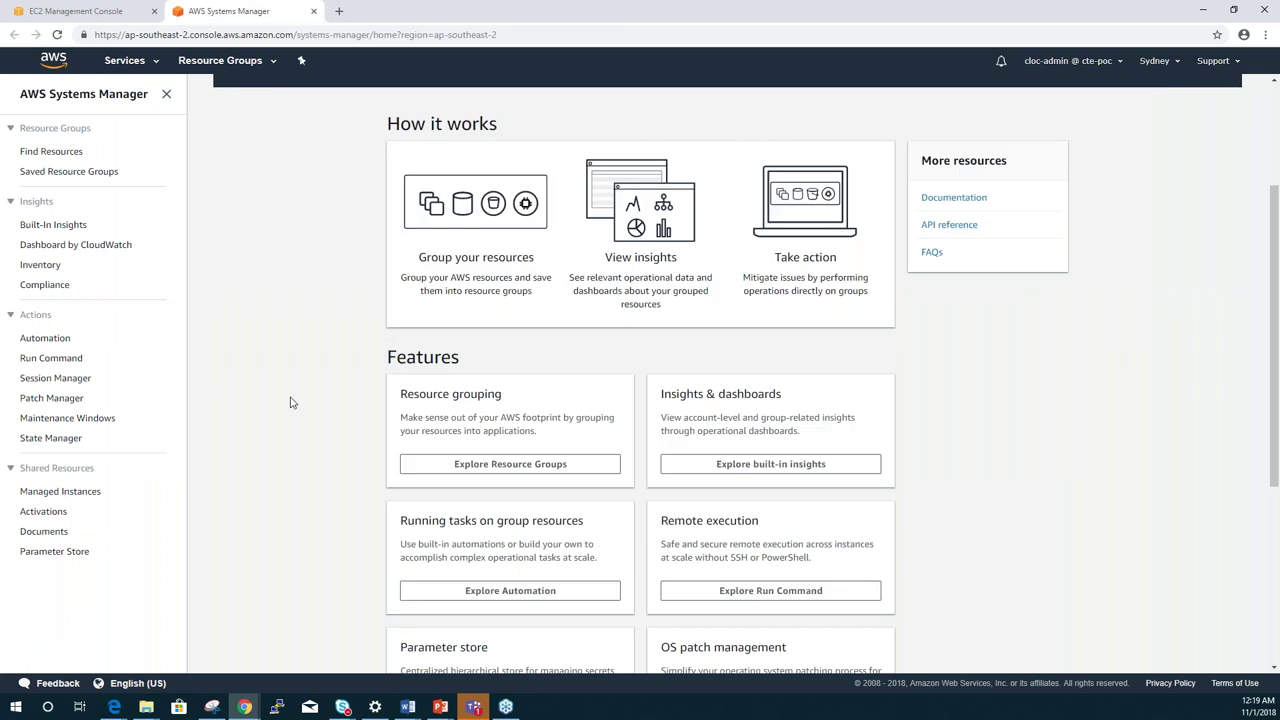
pyautogui.scroll(2, 290, 402)
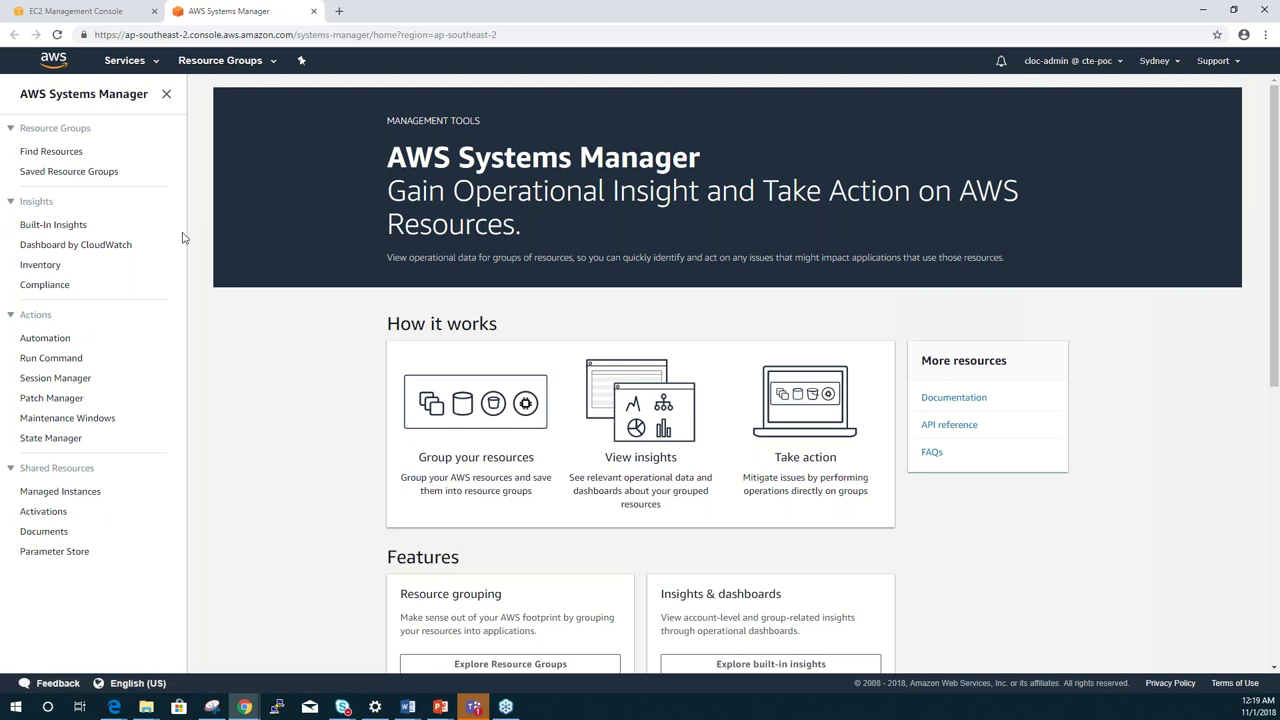
# - Open the saved resource groups and start creating a new resource group
pyautogui.click(95, 178)
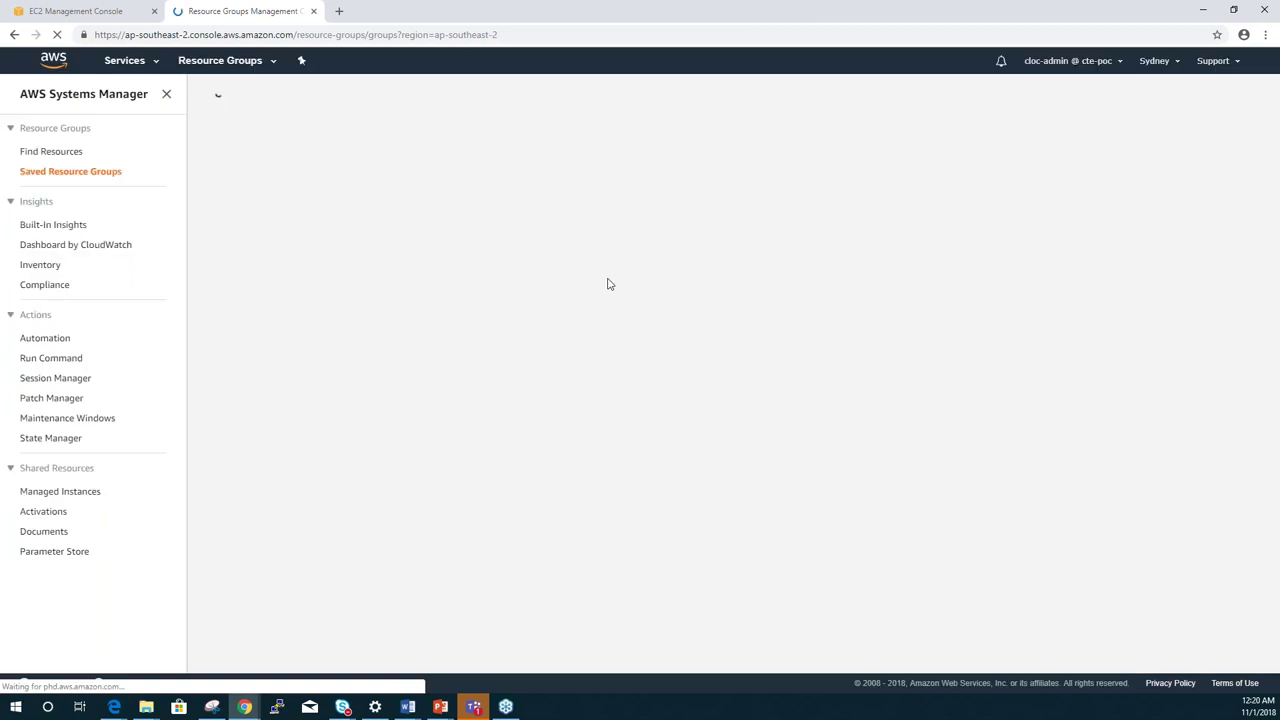
pyautogui.hotkey('ctrl', 'shift', 'Tab')
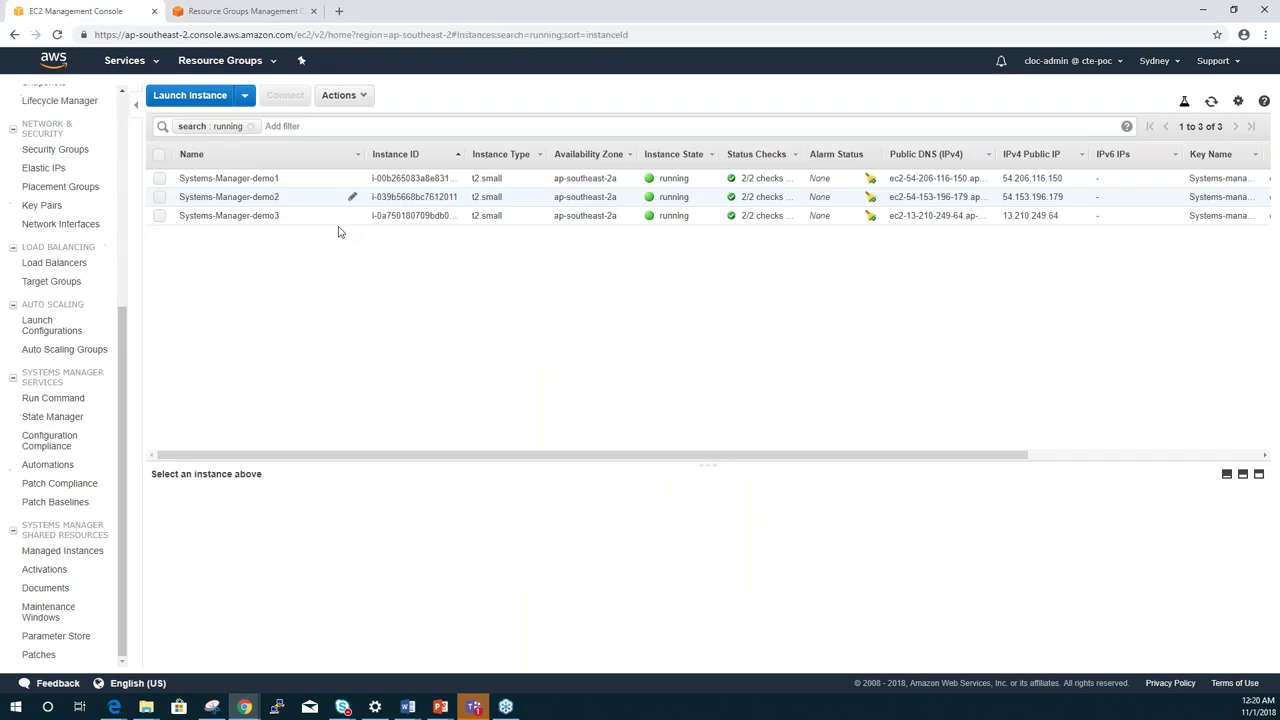
pyautogui.click(238, 8)
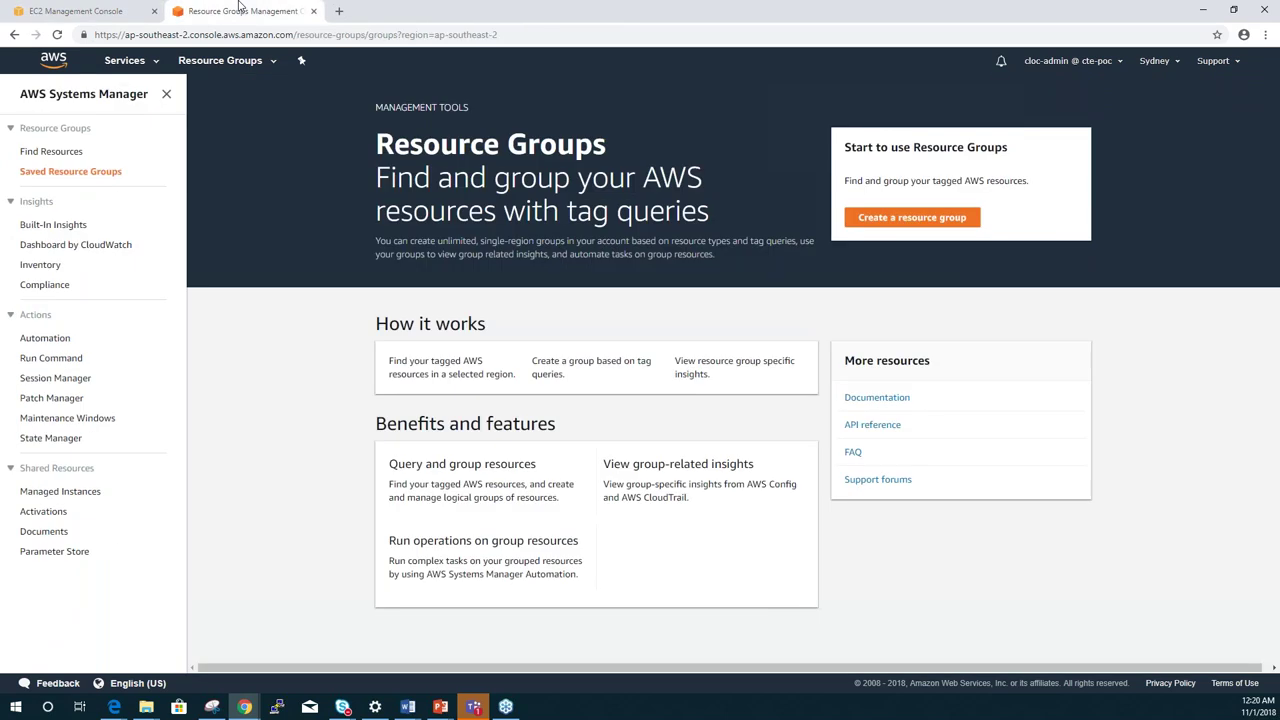
pyautogui.click(912, 217)
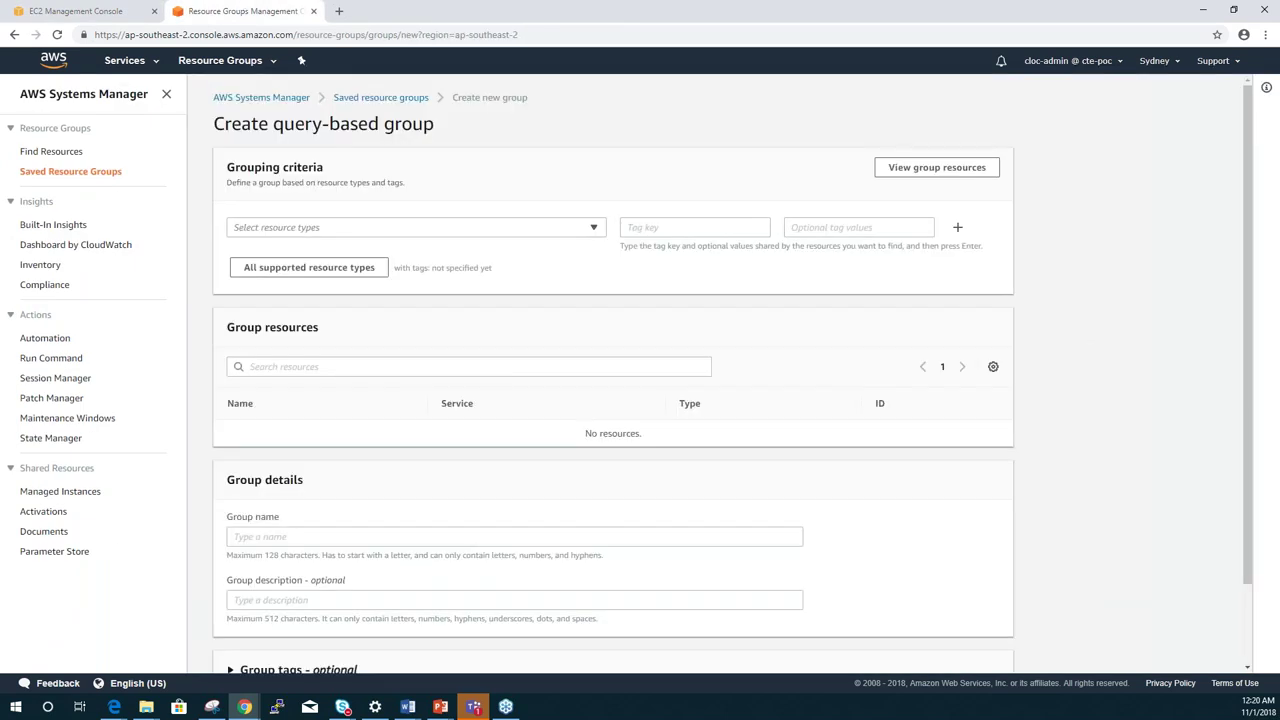
# - Set the grouping criteria to the resource type AWS::EC2::Instance and enter Environment as the tag key
pyautogui.click(526, 232)
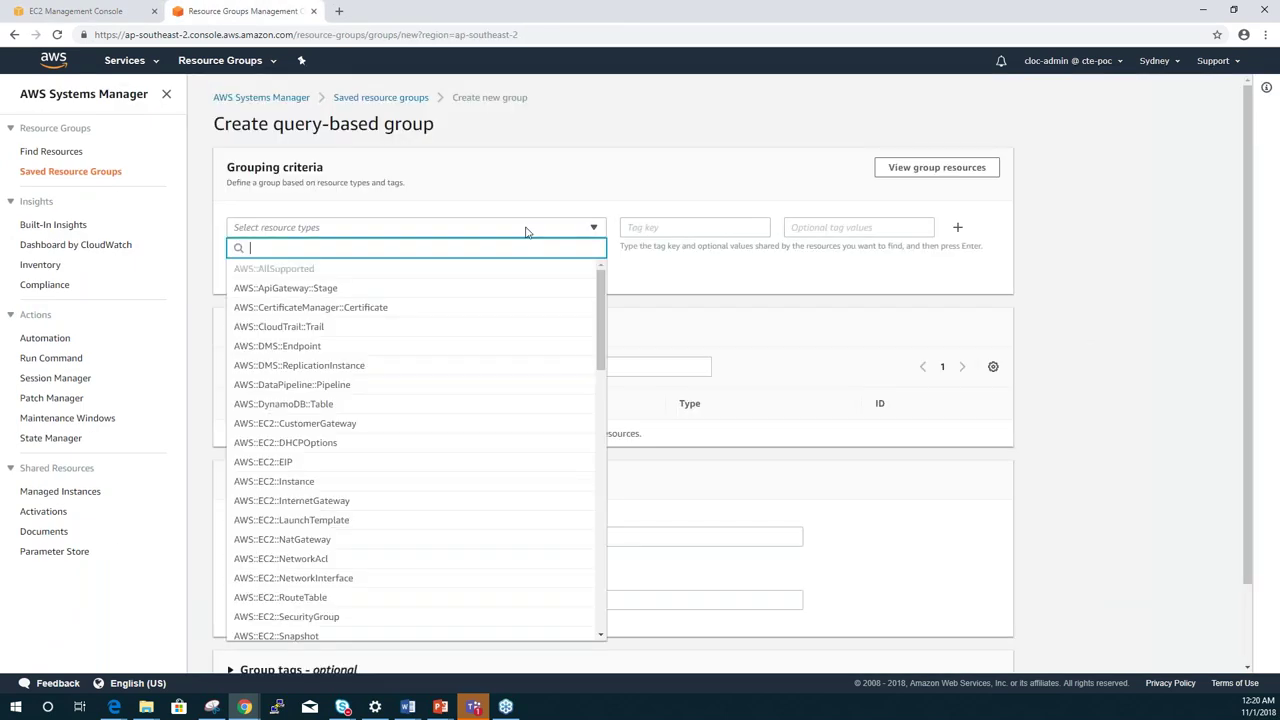
pyautogui.click(417, 483)
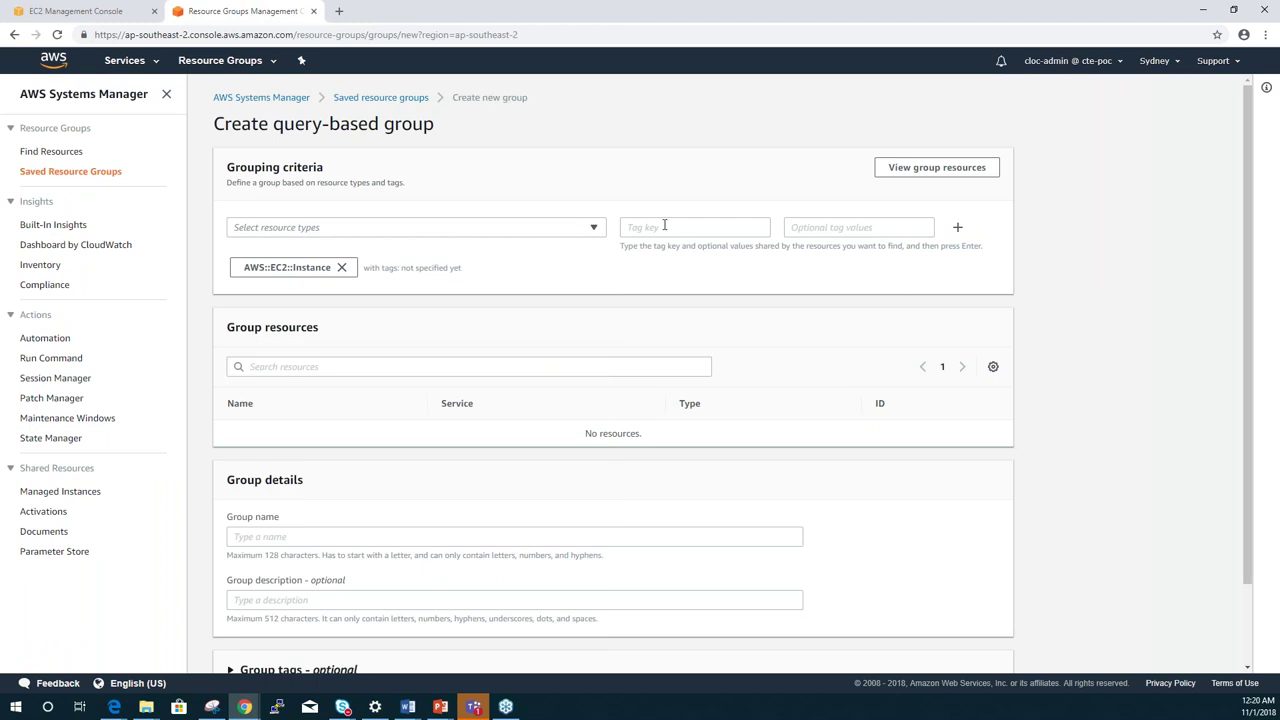
pyautogui.click(664, 225)
pyautogui.write('Environment')
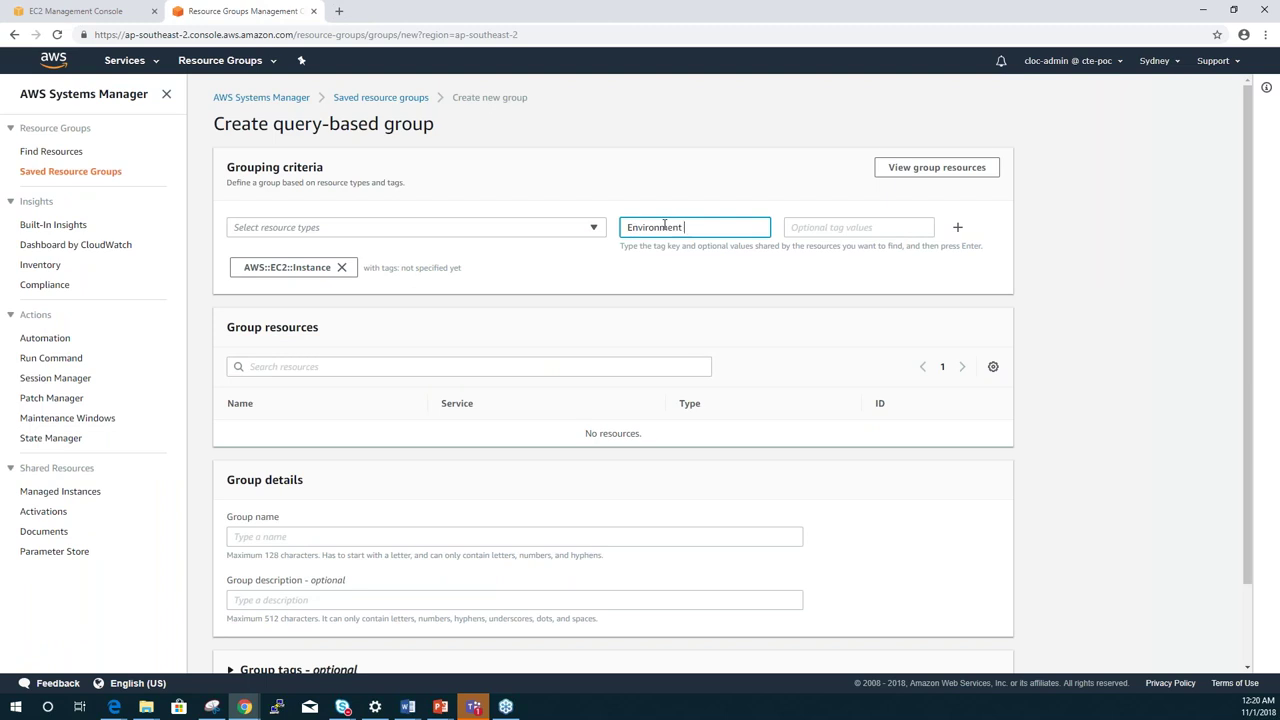
pyautogui.click(799, 229)
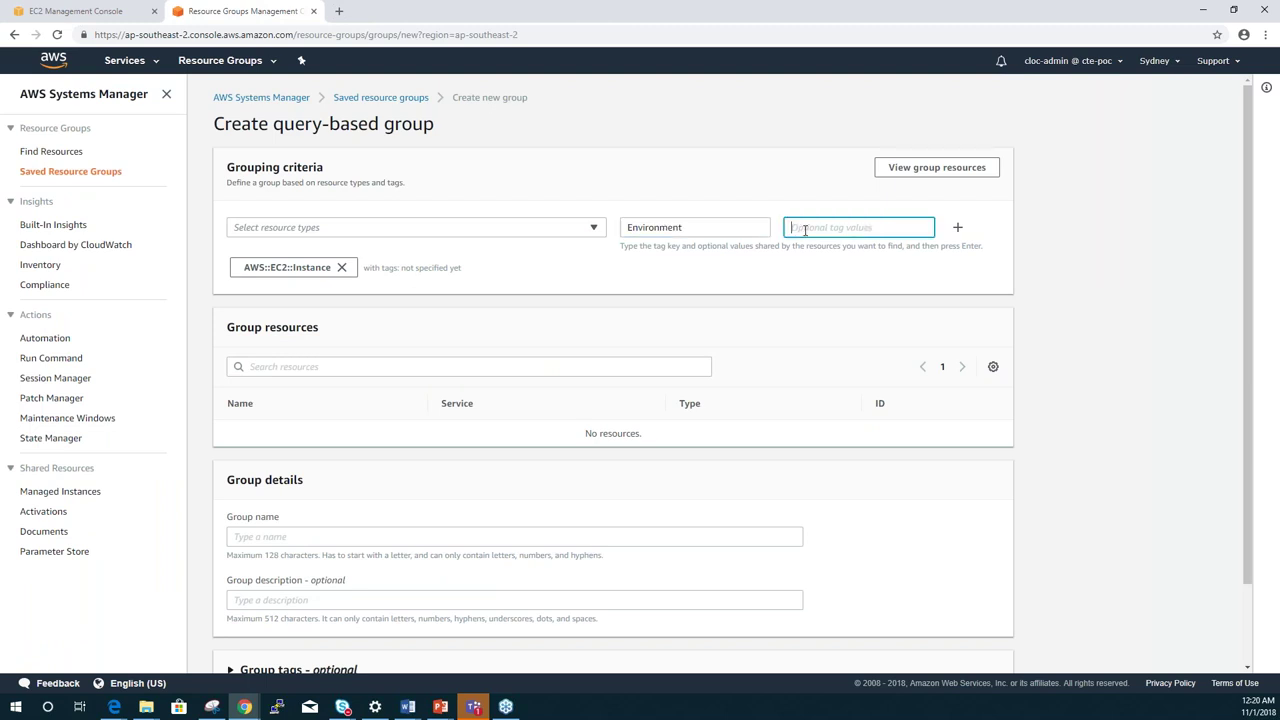
# - Check the tags of the Systems-Manager-demo1 instance in the EC2 console
pyautogui.click(94, 6)
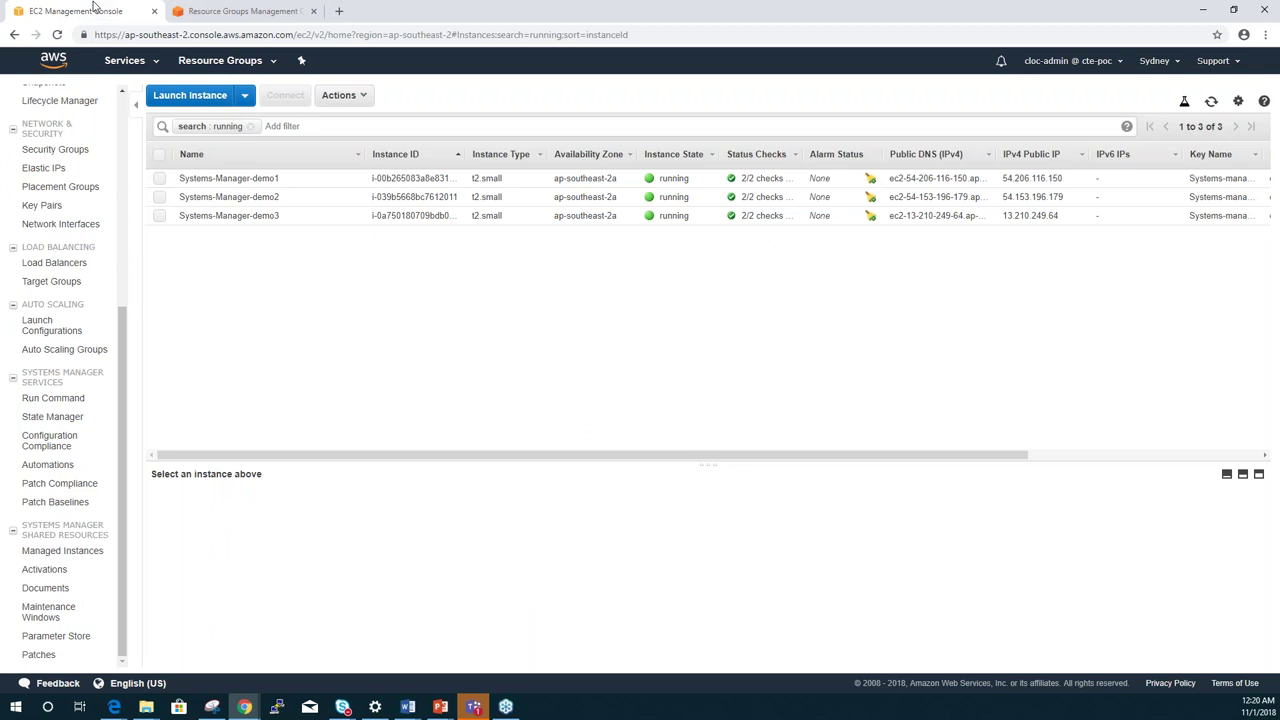
pyautogui.click(290, 178)
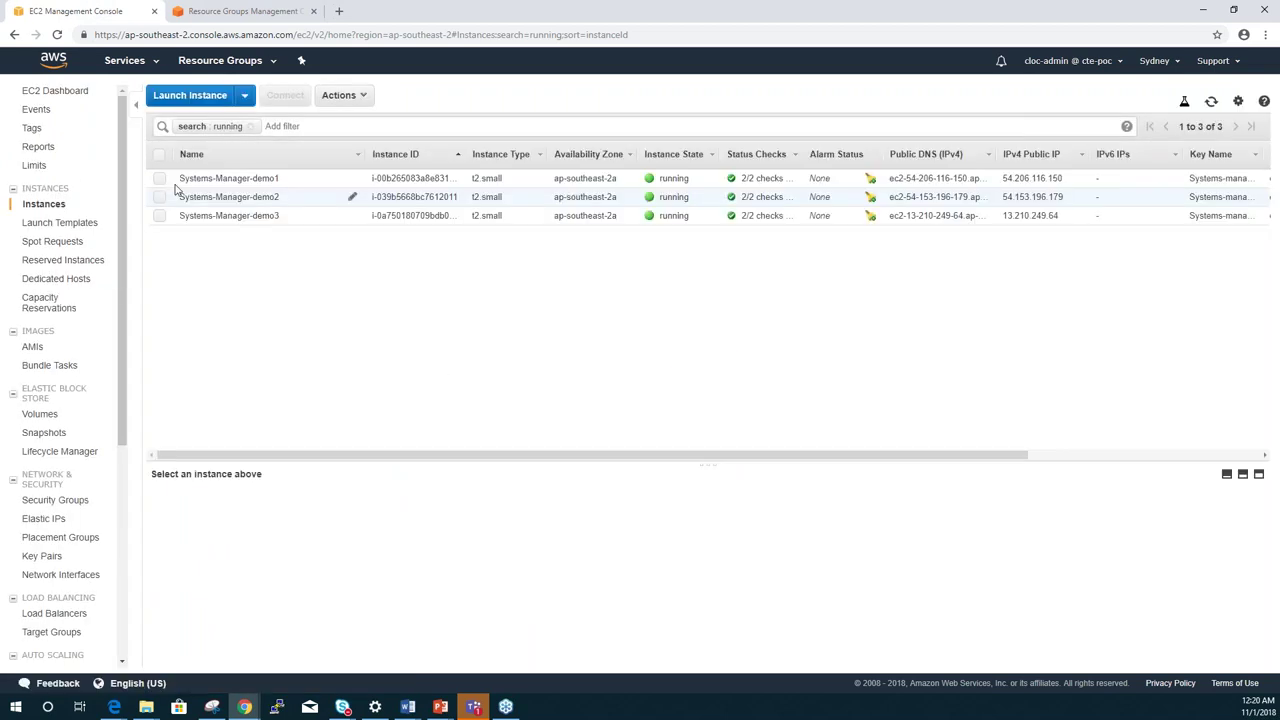
pyautogui.click(178, 181)
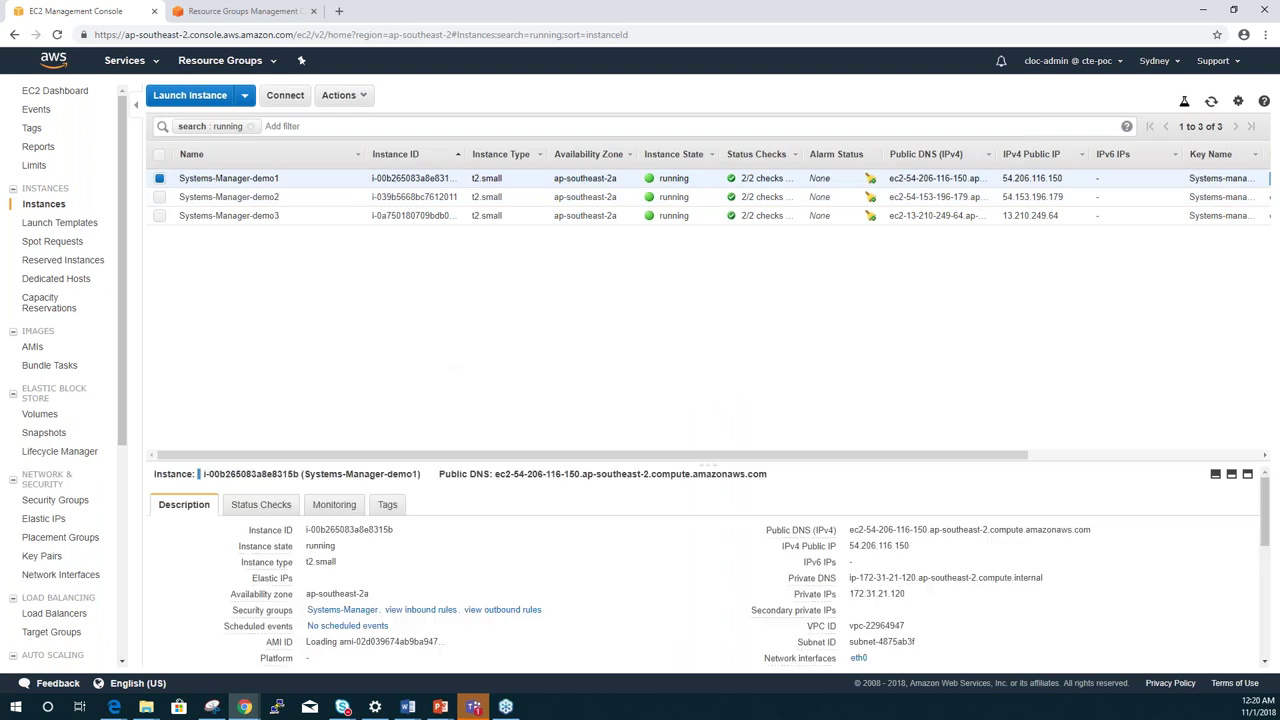
pyautogui.click(383, 500)
pyautogui.moveTo(218, 493); pyautogui.dragTo(164, 490)
pyautogui.click(252, 537)
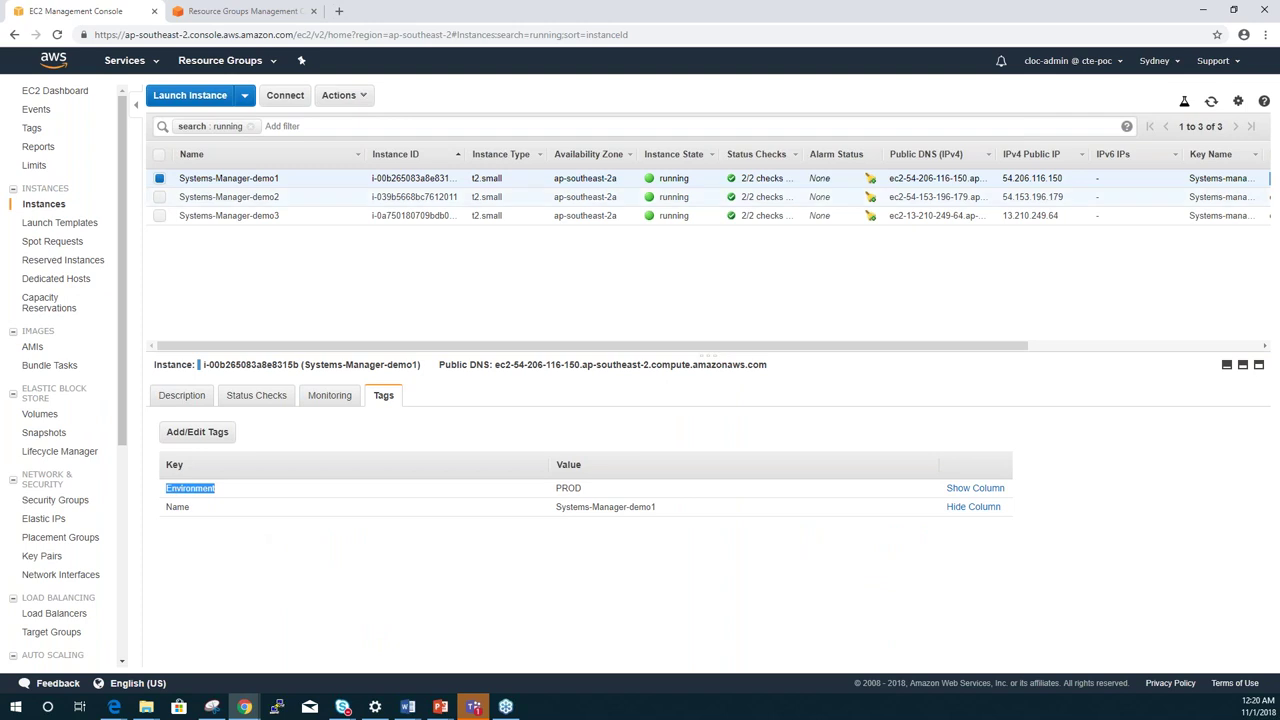
# - Return to the resource group form and add the tag value PROD for the Environment key
pyautogui.click(280, 12)
pyautogui.click(814, 225)
pyautogui.write('PROD')
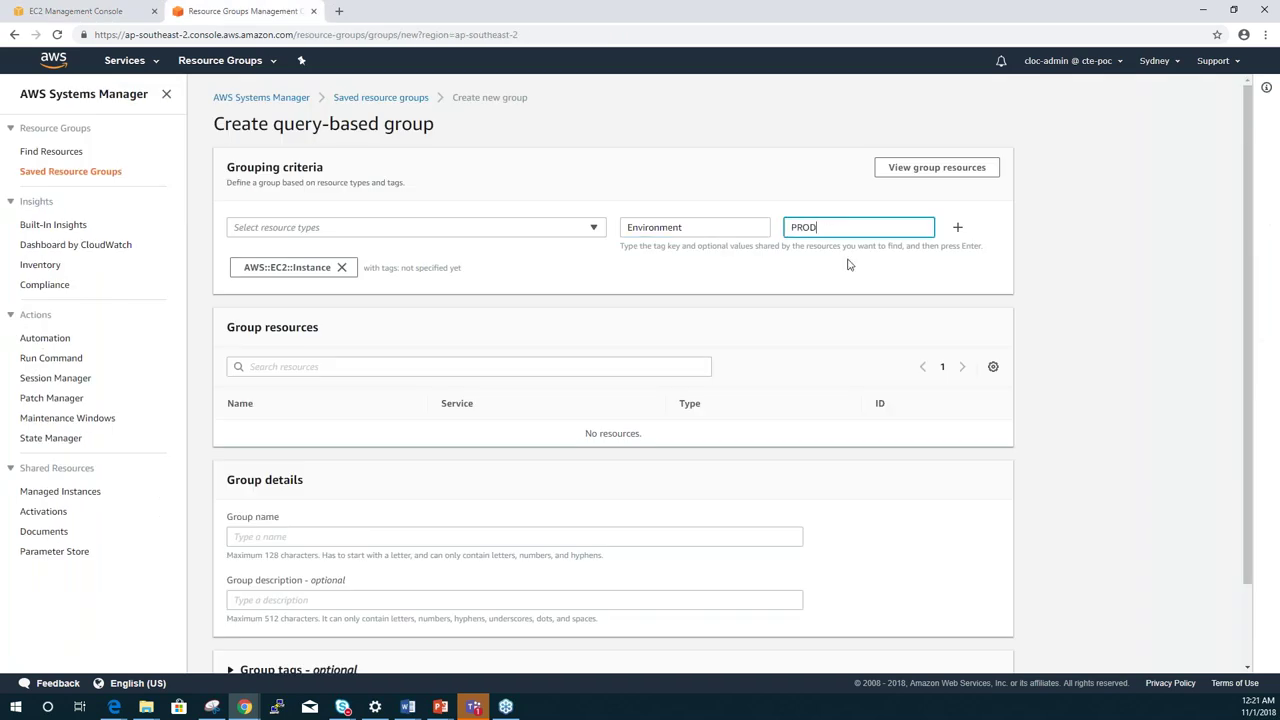
pyautogui.click(957, 229)
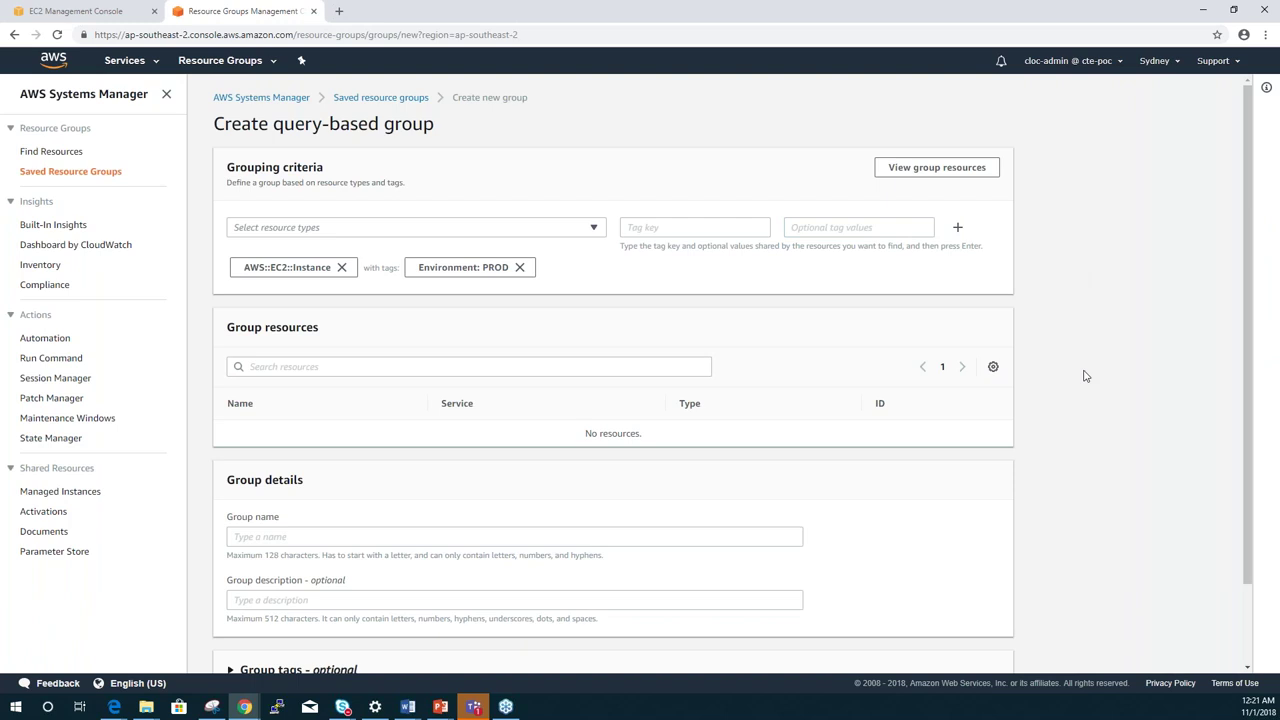
# - Name the resource group syd-prod
pyautogui.scroll(-1, 1086, 376)
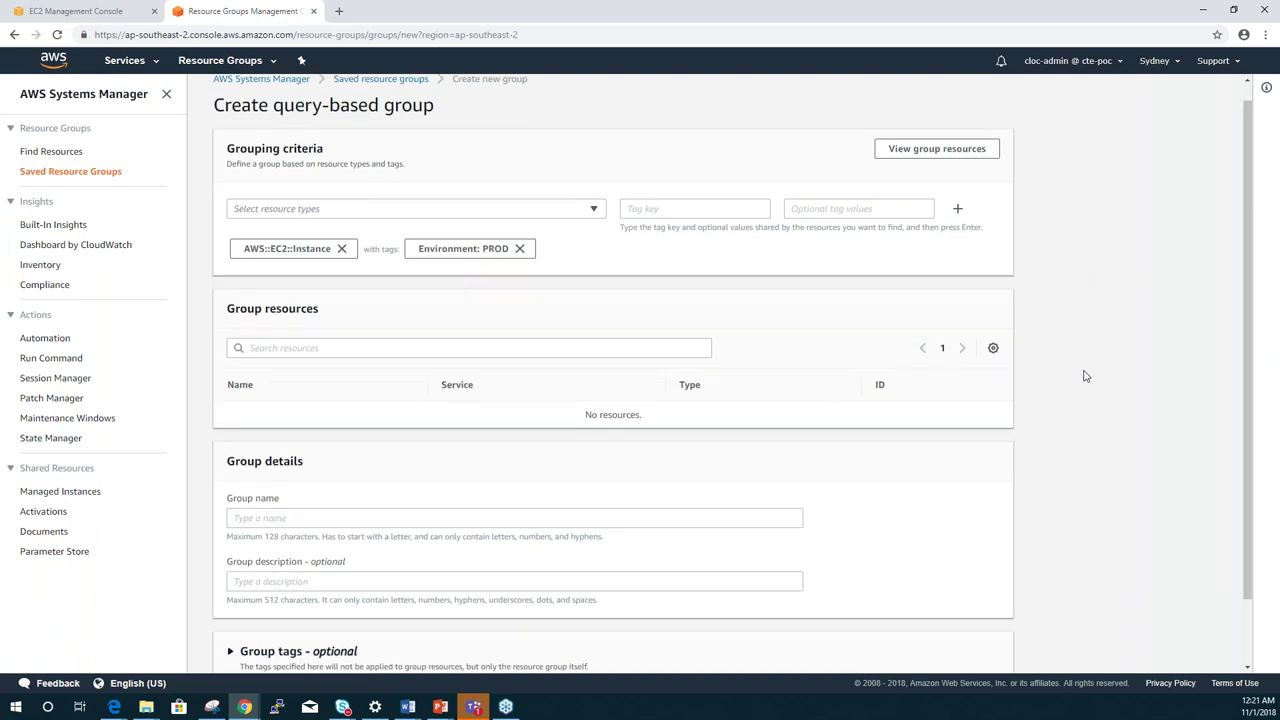
pyautogui.scroll(-1, 1086, 376)
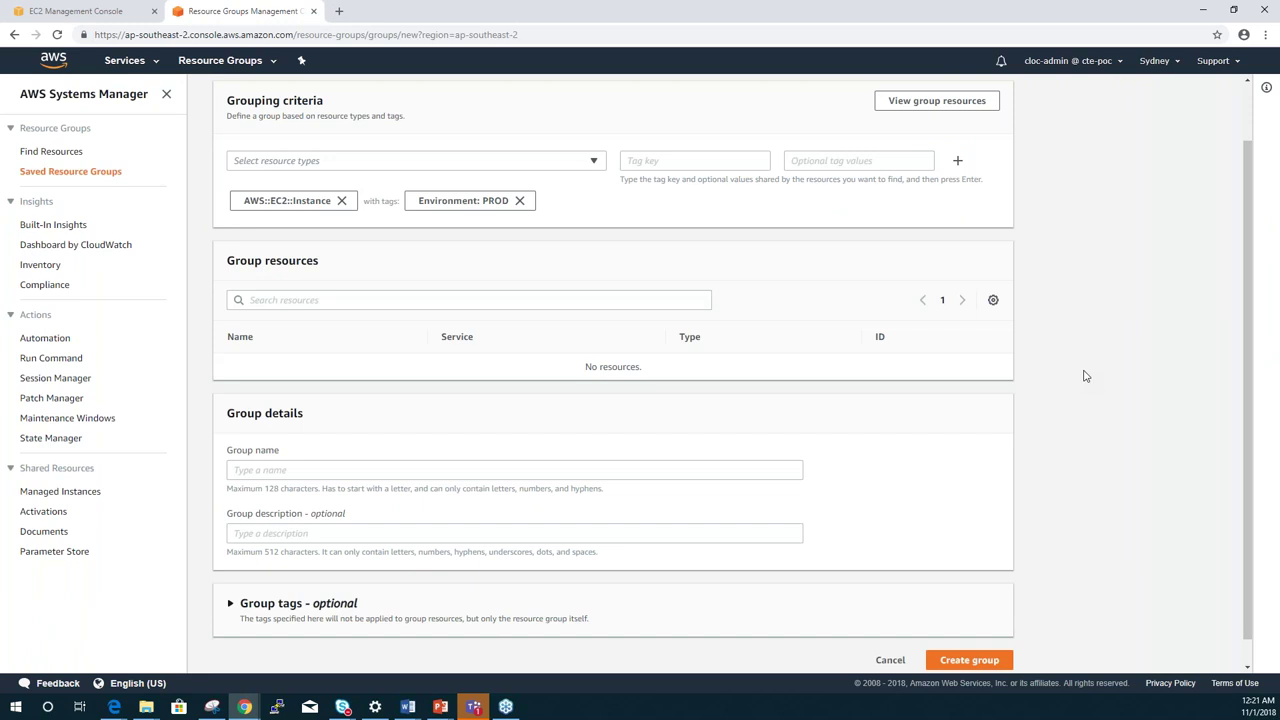
pyautogui.scroll(-1, 1086, 376)
pyautogui.click(356, 443)
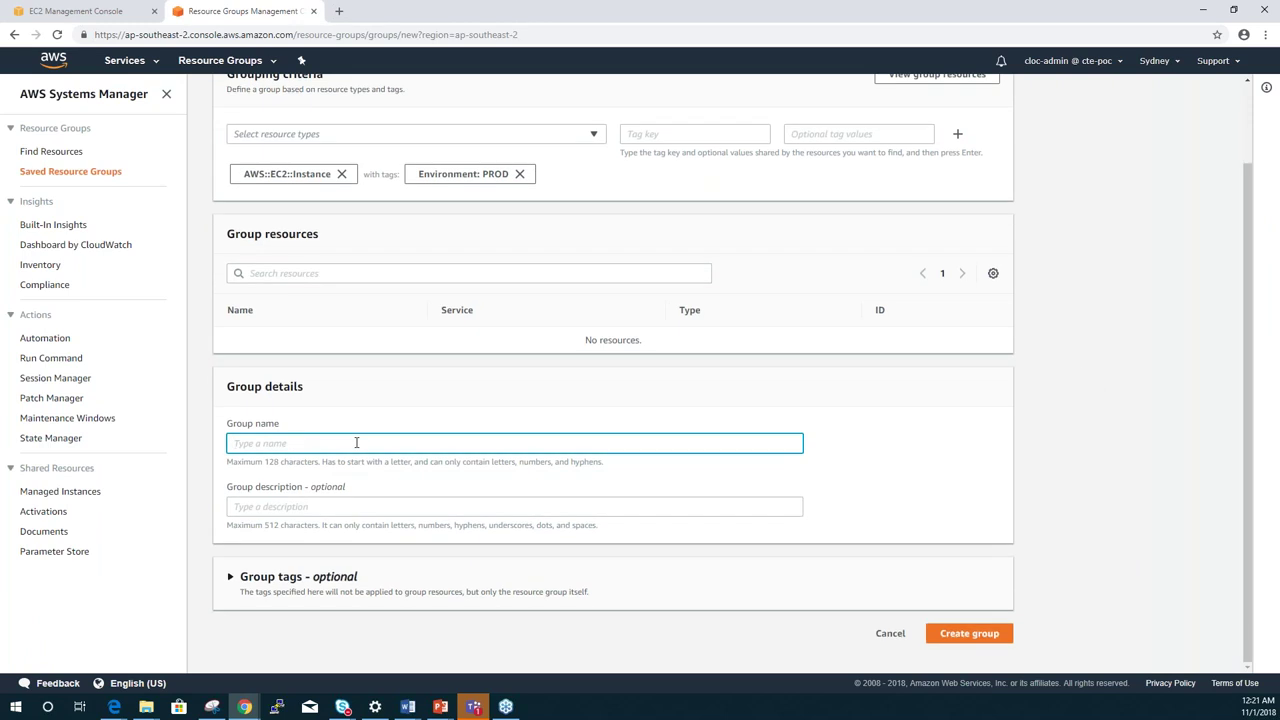
pyautogui.write('Syd')
pyautogui.press('BackSpace')
pyautogui.press('BackSpace')
pyautogui.press('BackSpace')
pyautogui.write('syd-prod')
# - Enter the group description "This is Sydney Production servers" and create the group
pyautogui.click(339, 507)
pyautogui.write('This is ')
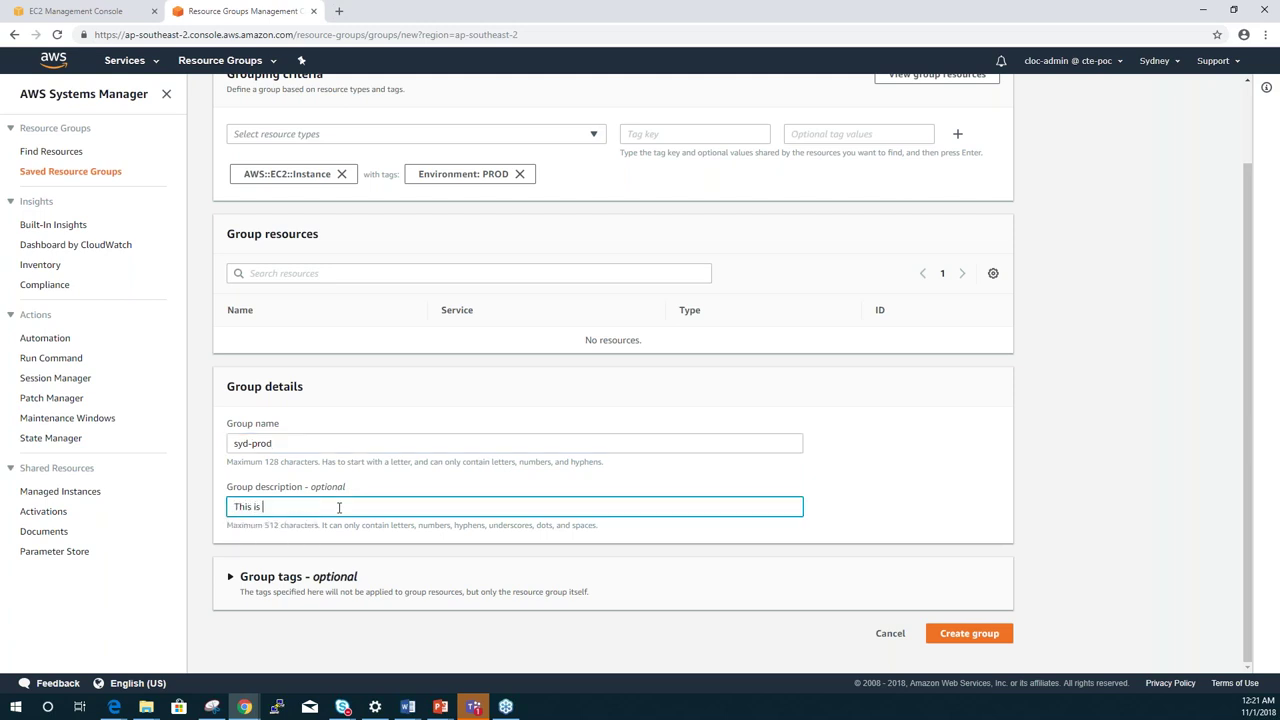
pyautogui.write('Sydney Production servers')
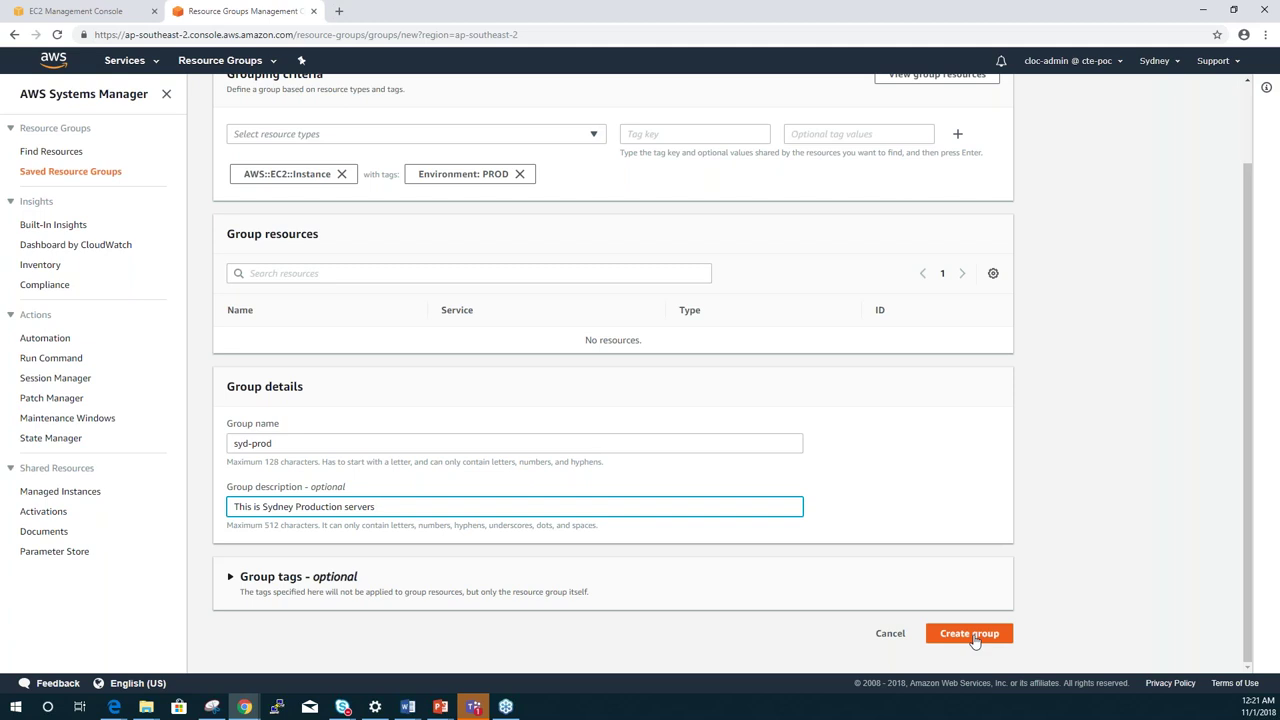
pyautogui.click(972, 635)
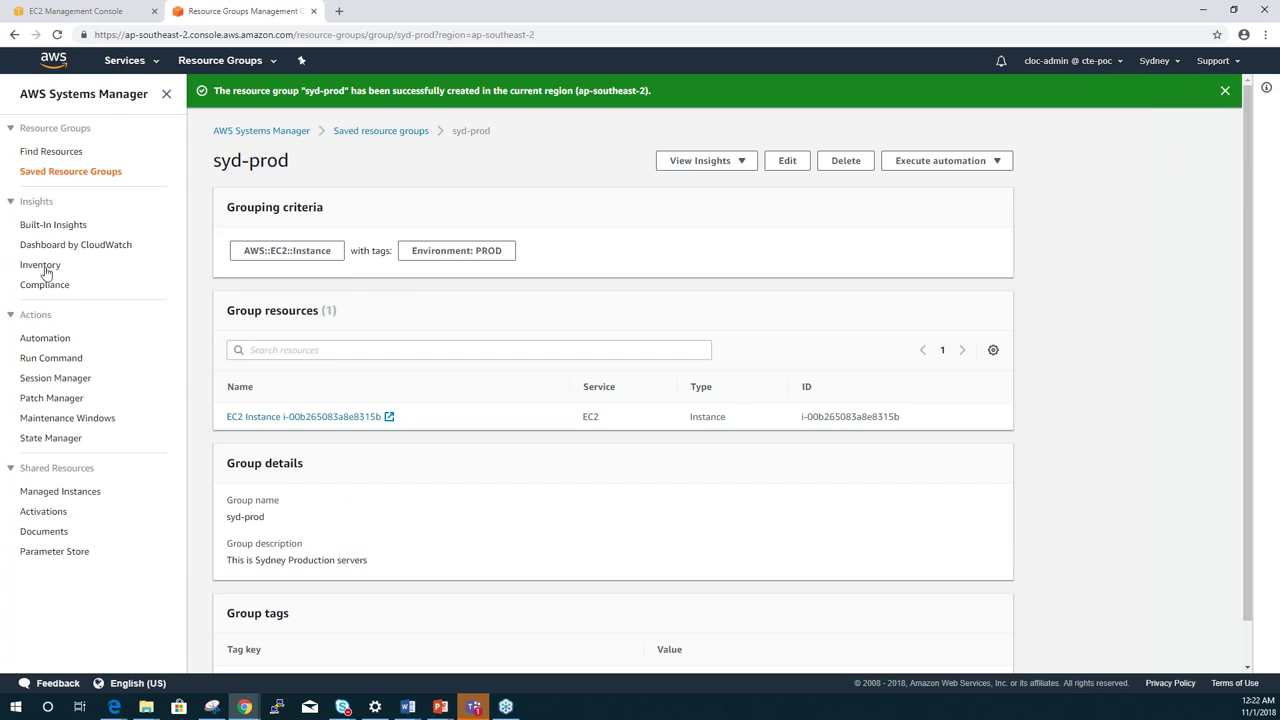
# - Start a new automation execution and select the AWS-CreateImage document
pyautogui.click(45, 338)
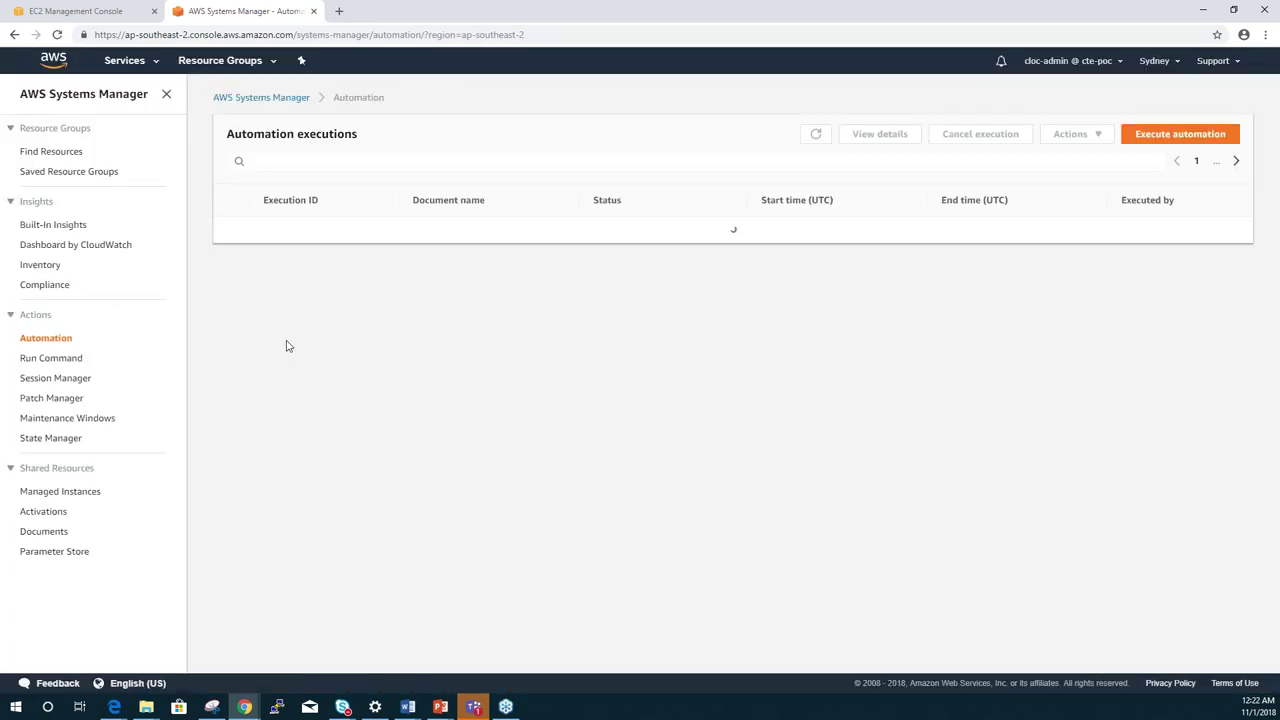
pyautogui.click(1186, 141)
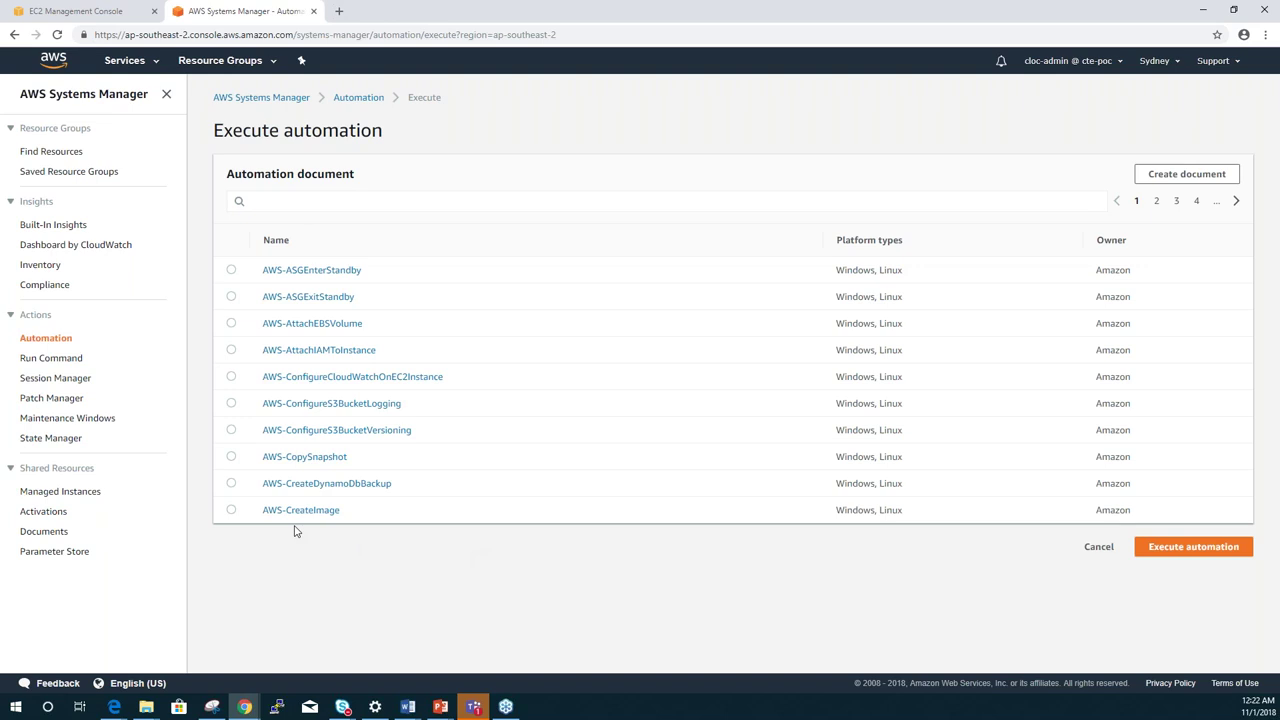
pyautogui.click(233, 511)
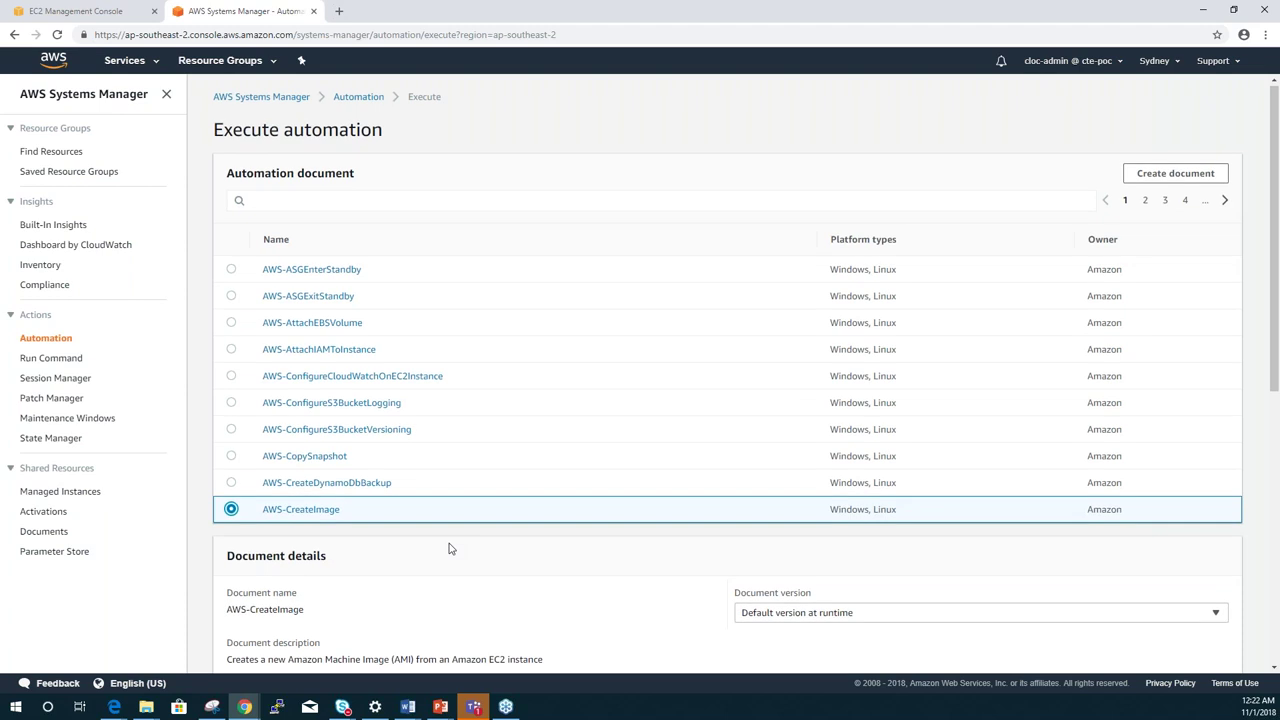
# - Enable targets and rate control for the AWS-CreateImage execution
pyautogui.scroll(-2, 449, 548)
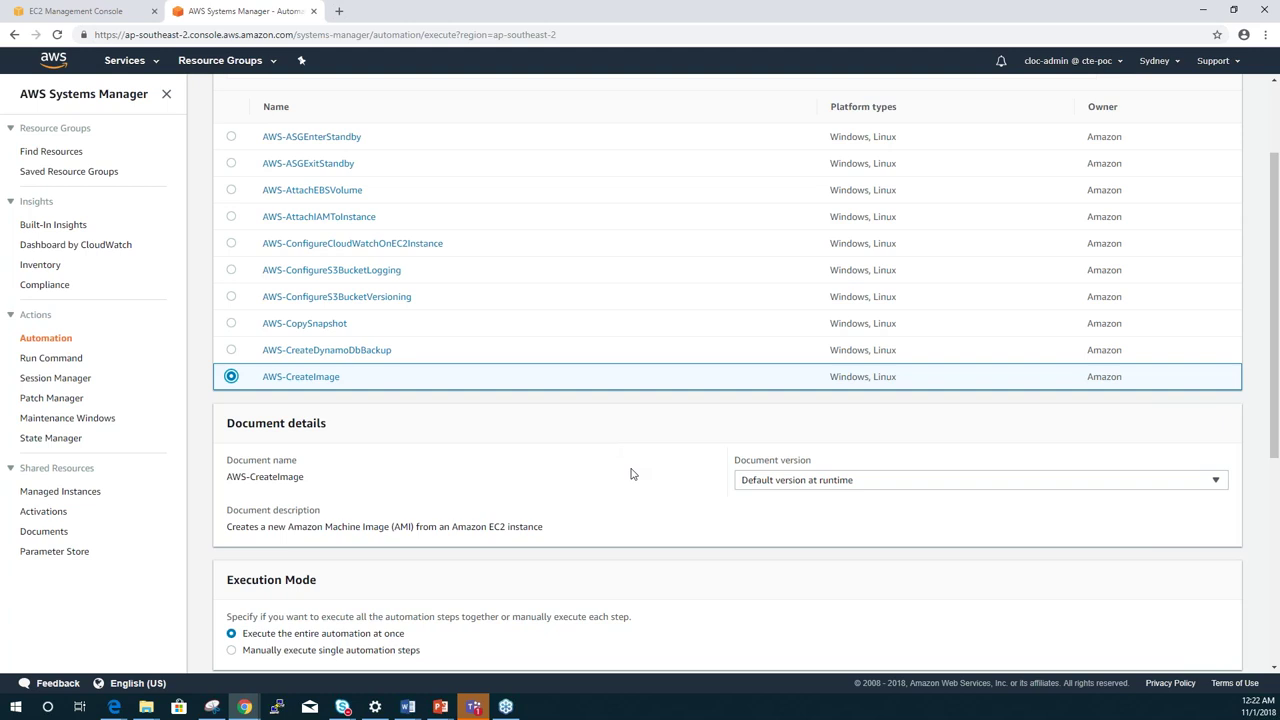
pyautogui.scroll(-2, 632, 475)
pyautogui.scroll(-2, 632, 475)
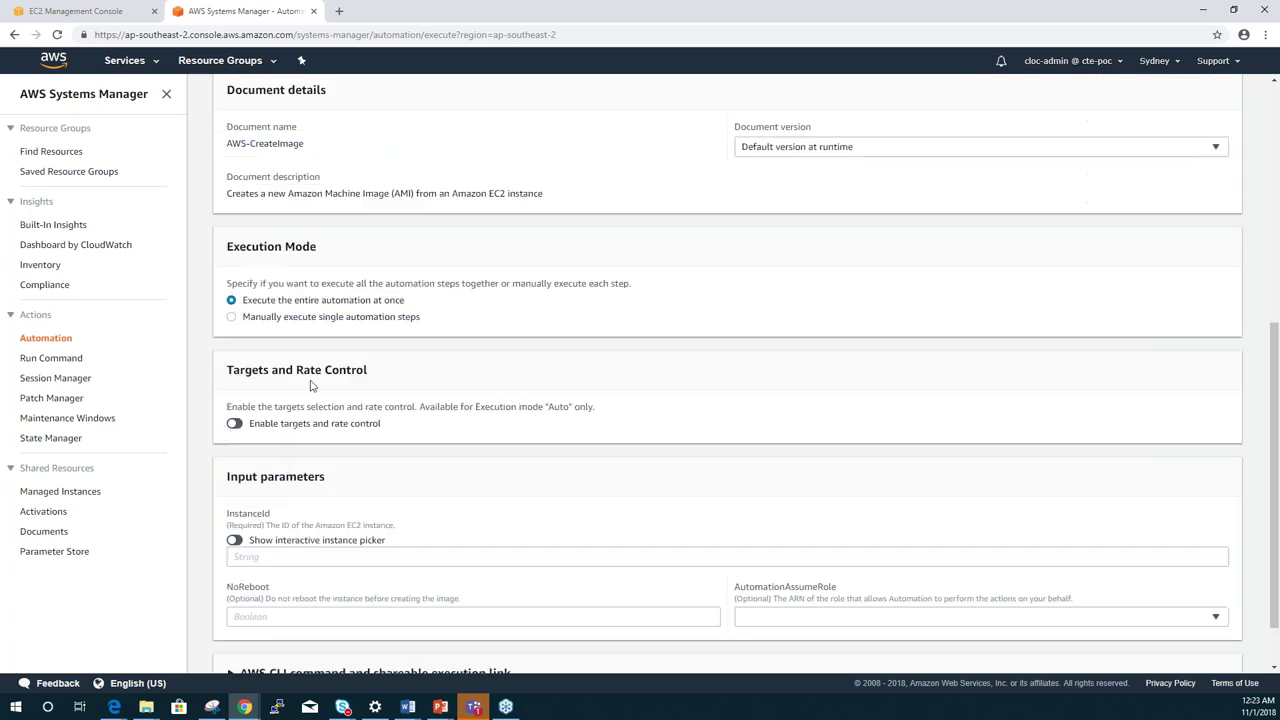
pyautogui.click(235, 424)
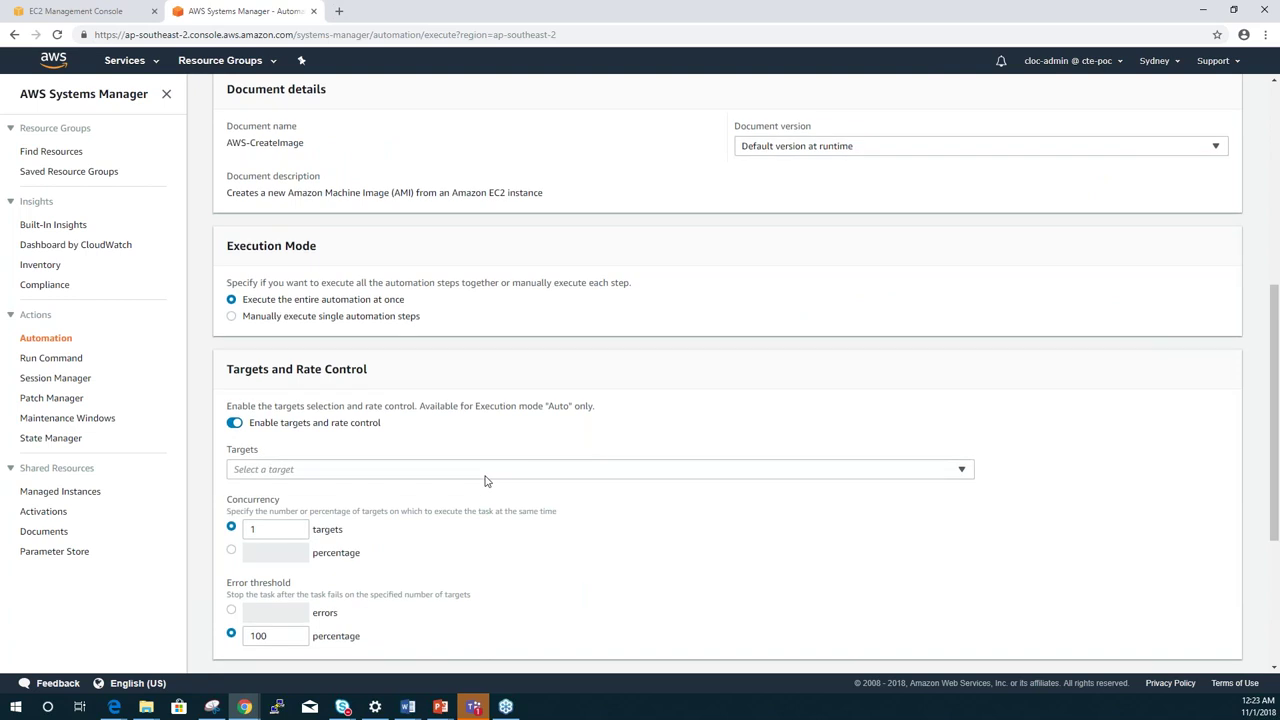
pyautogui.scroll(-1, 486, 481)
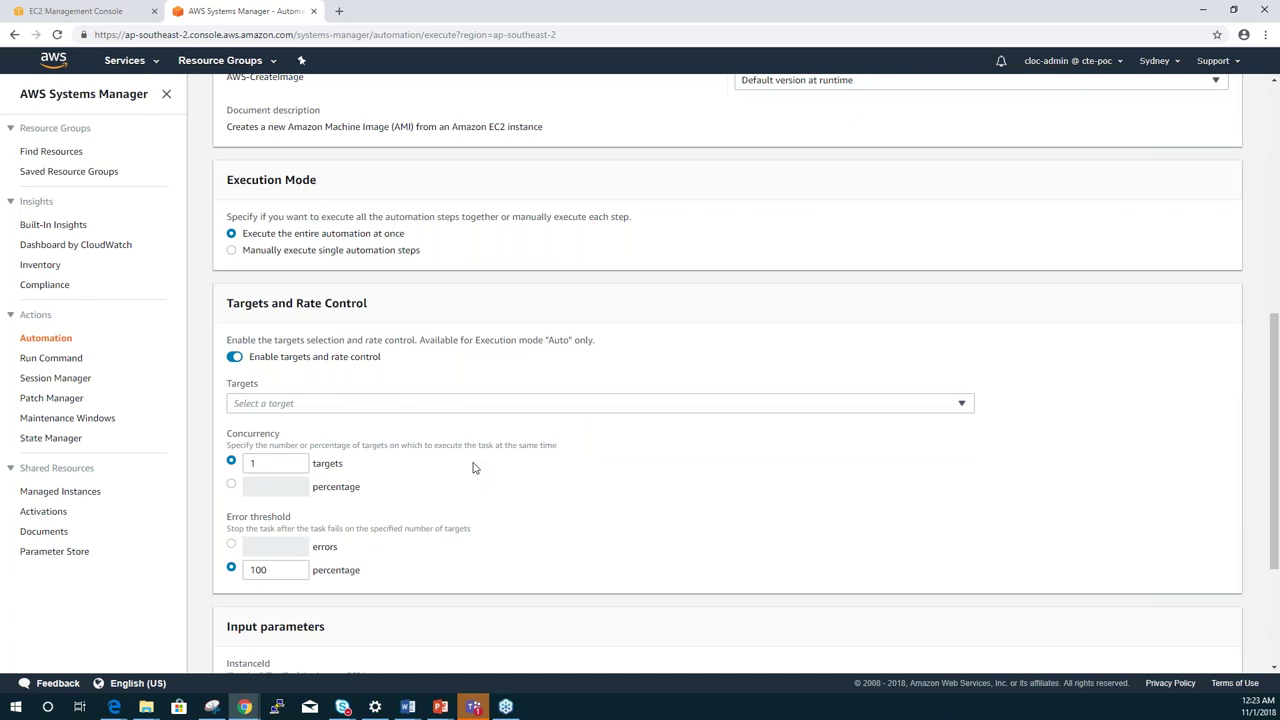
pyautogui.scroll(-1, 474, 467)
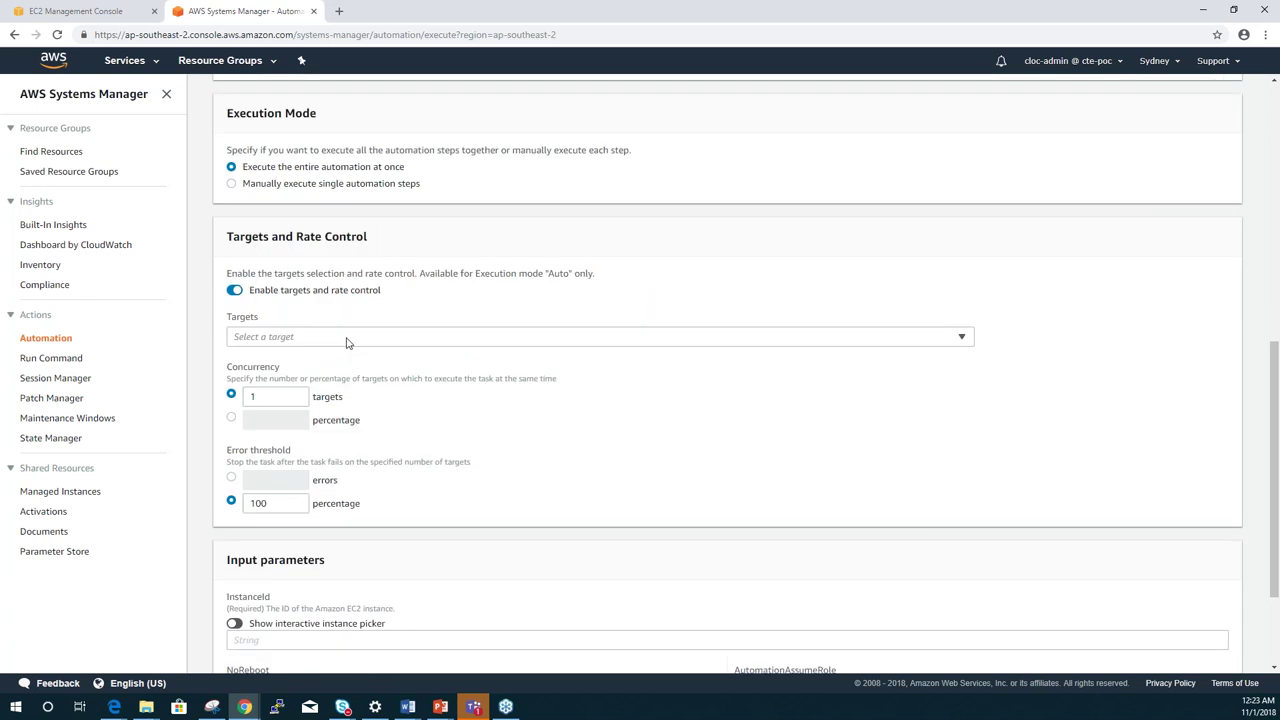
# - Target the automation by resource group, with NoReboot as the parameter and syd-prod as the resource group
pyautogui.click(346, 338)
pyautogui.click(300, 372)
pyautogui.click(290, 386)
pyautogui.click(277, 426)
pyautogui.click(368, 437)
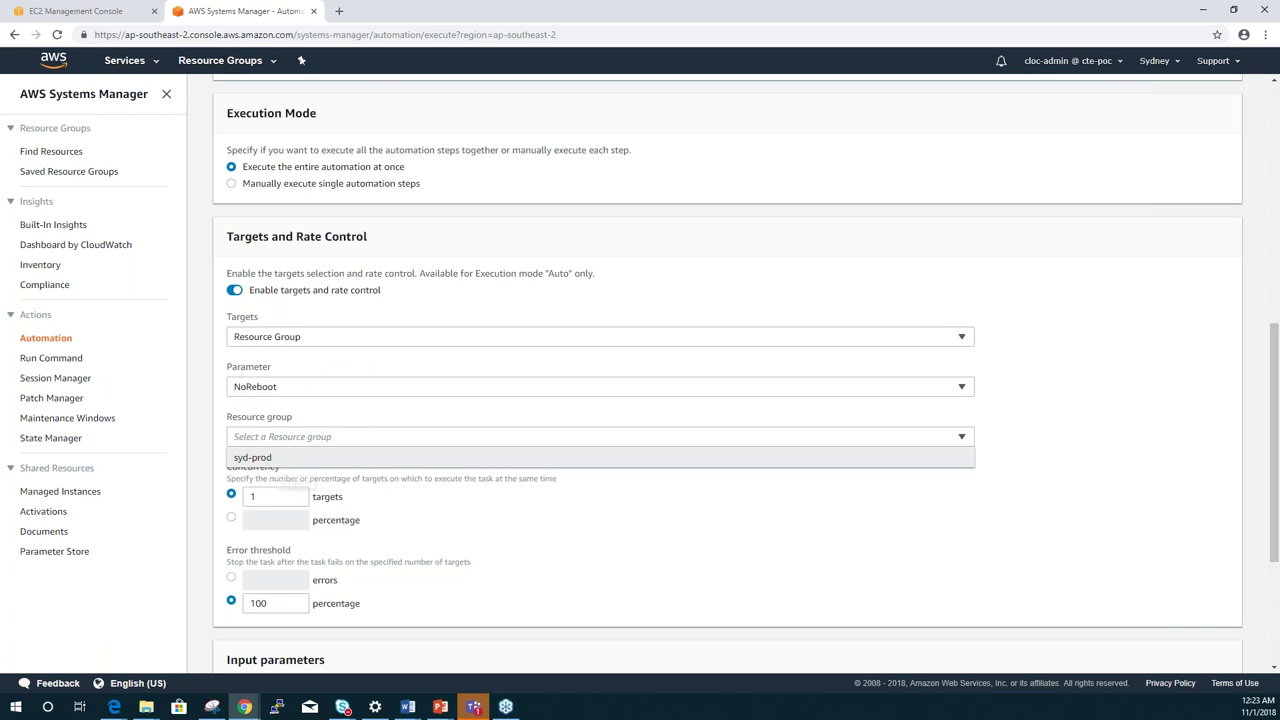
pyautogui.click(272, 457)
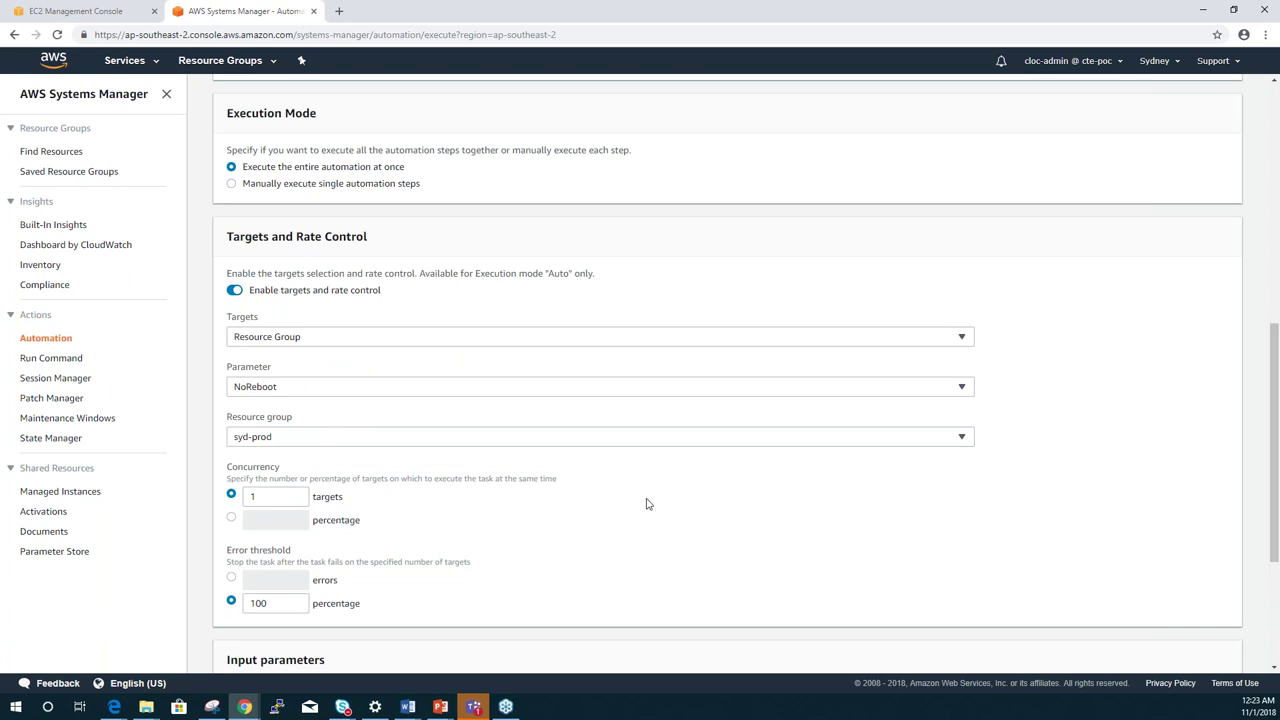
# - Try to execute the AWS-CreateImage automation against the syd-prod group without specifying an instance ID
pyautogui.scroll(-1, 646, 504)
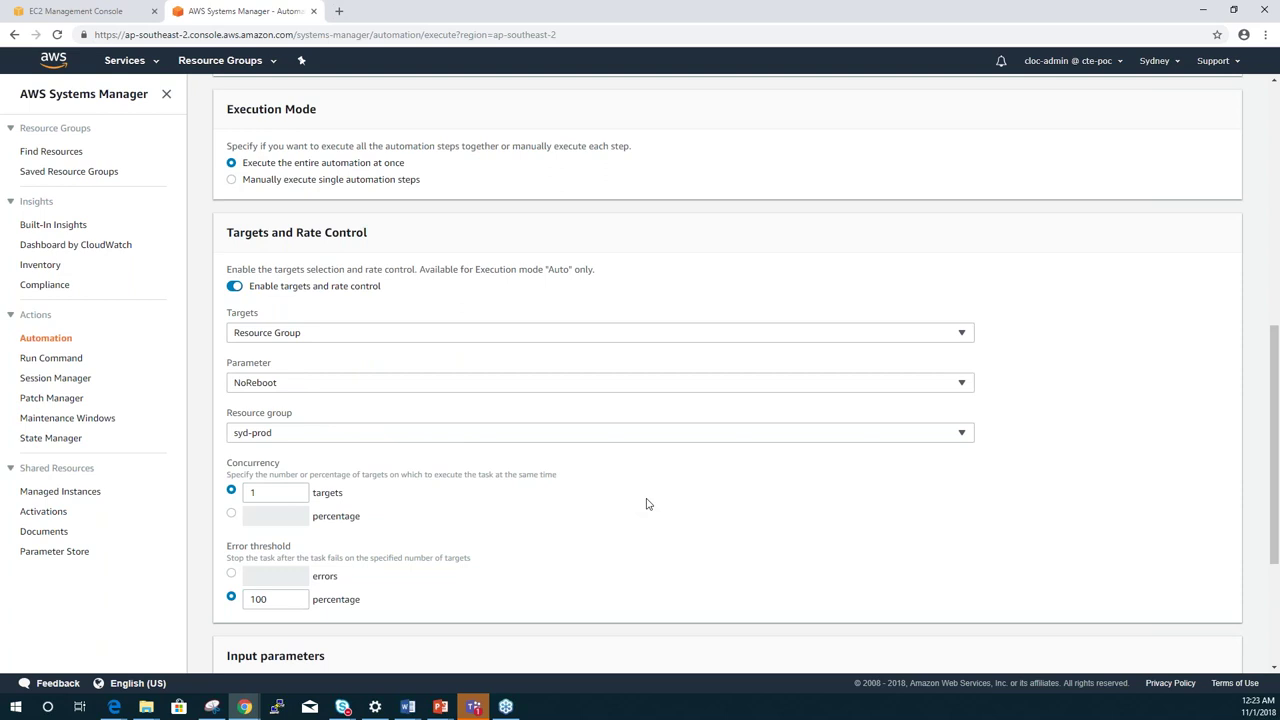
pyautogui.scroll(-1, 646, 504)
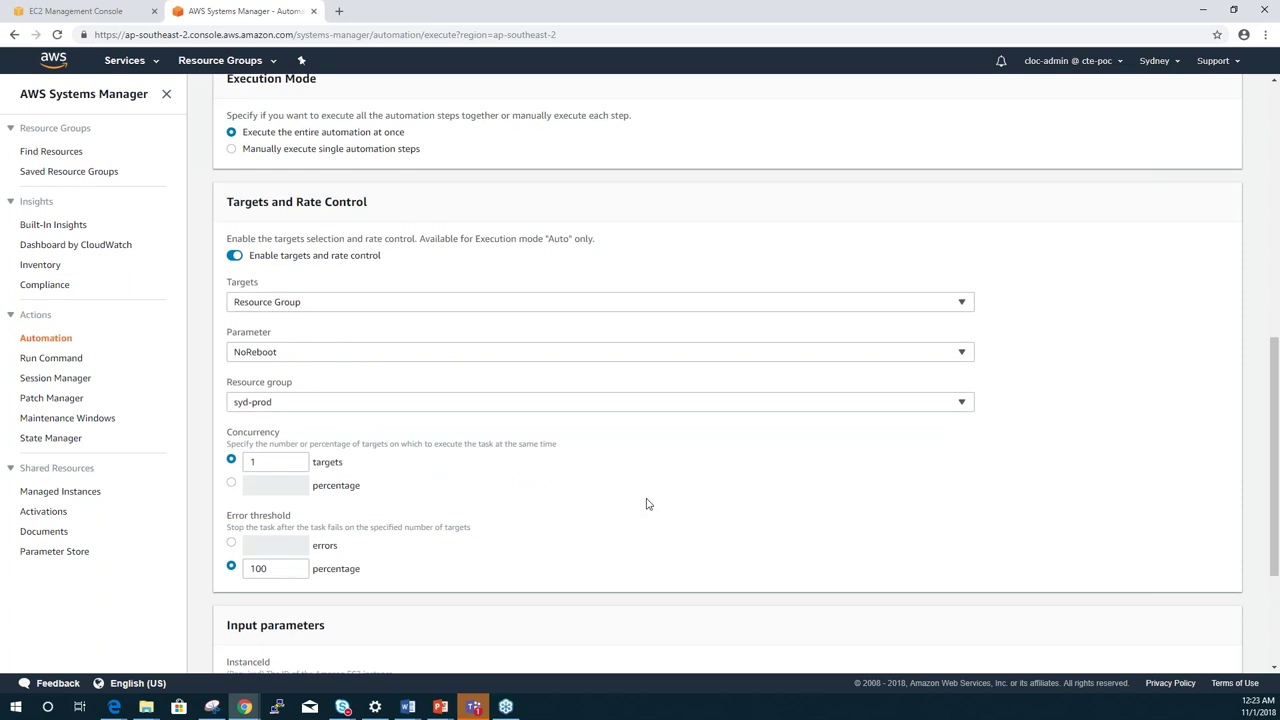
pyautogui.scroll(-1, 646, 504)
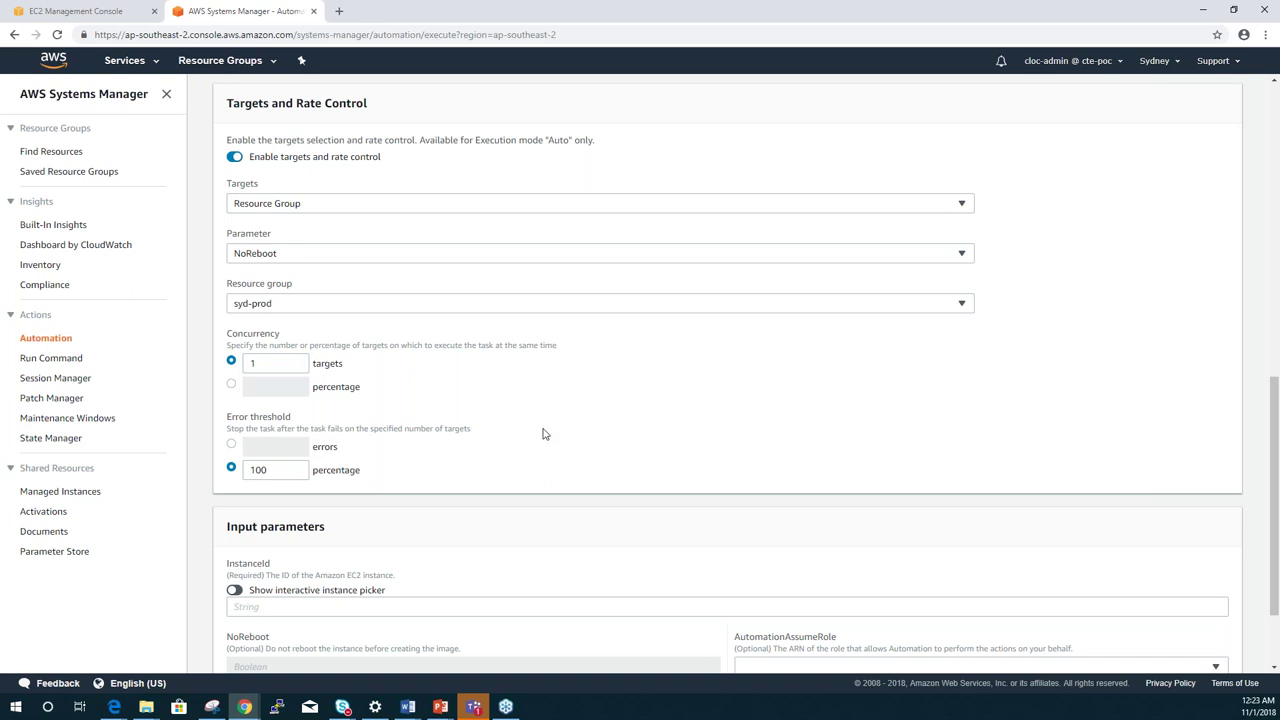
pyautogui.scroll(-1, 544, 434)
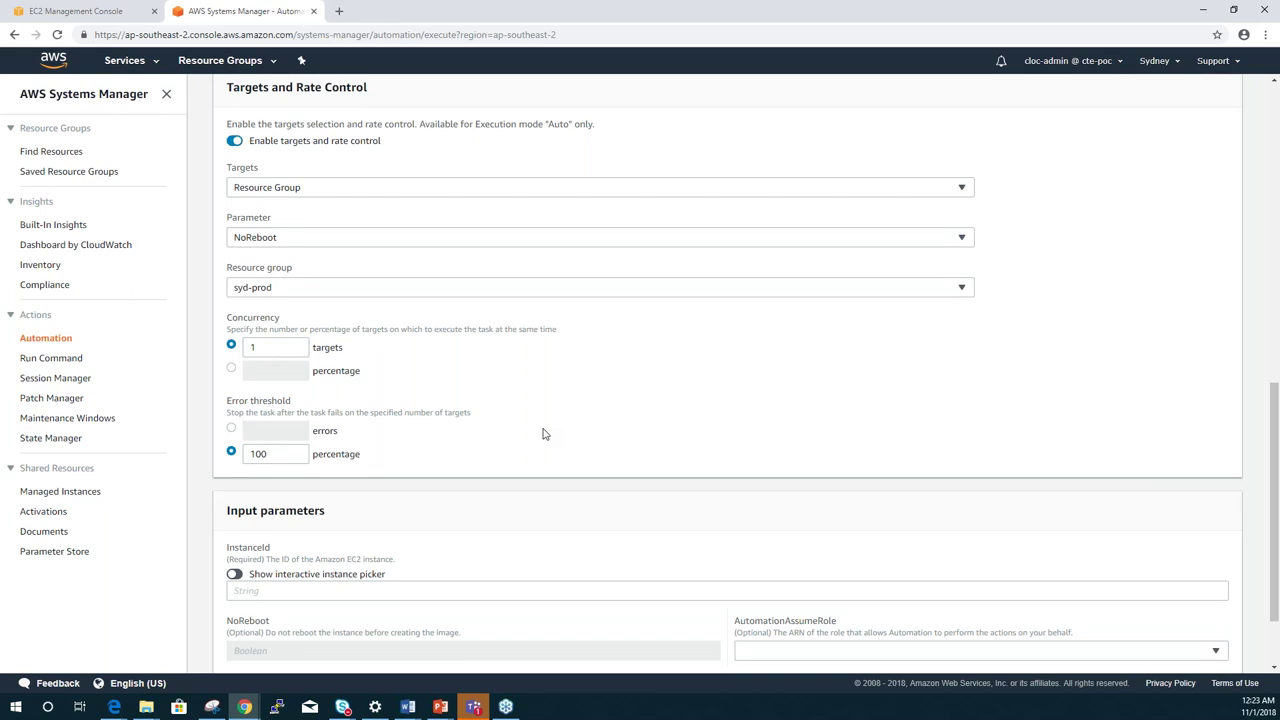
pyautogui.scroll(-1, 544, 434)
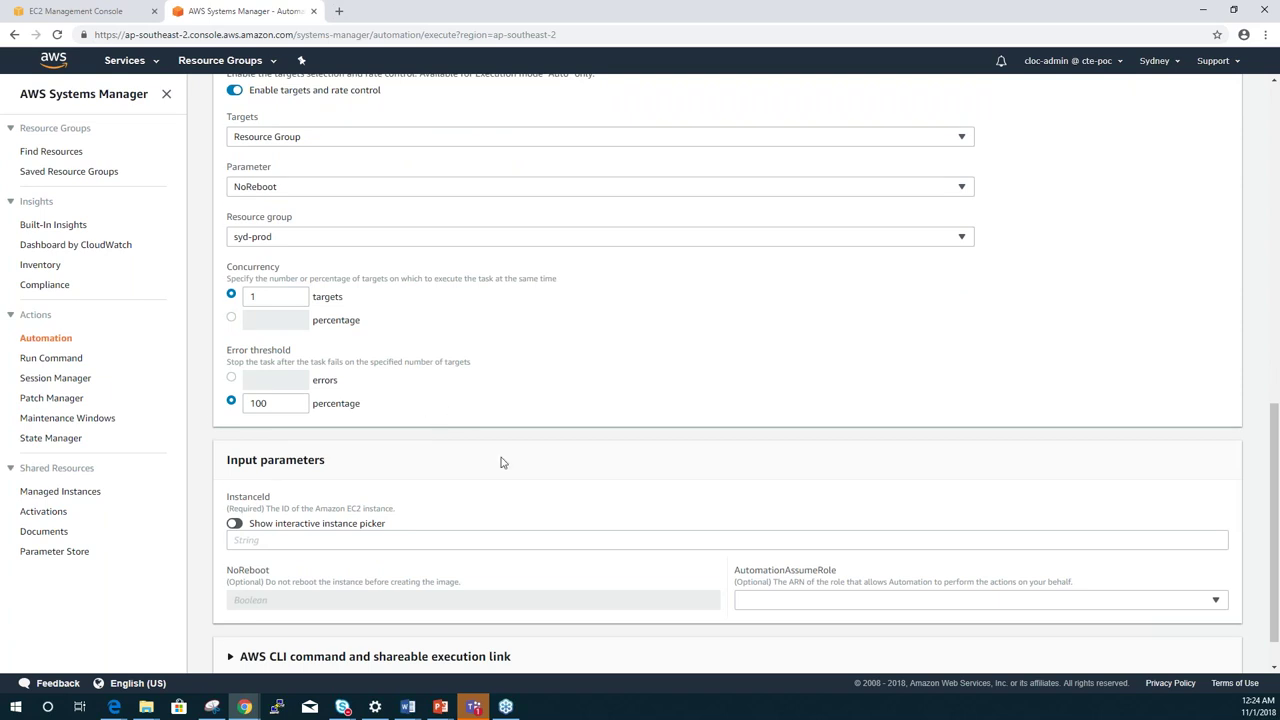
pyautogui.scroll(-1, 503, 462)
pyautogui.scroll(-1, 503, 462)
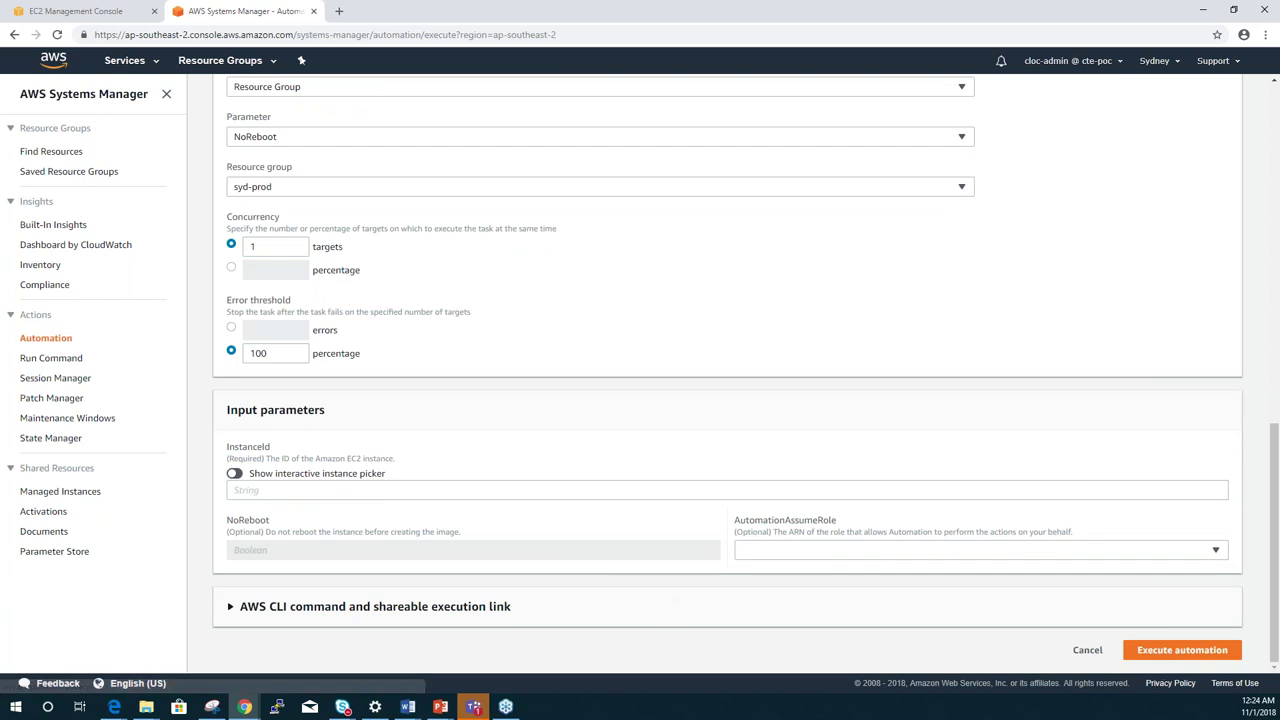
pyautogui.click(1173, 652)
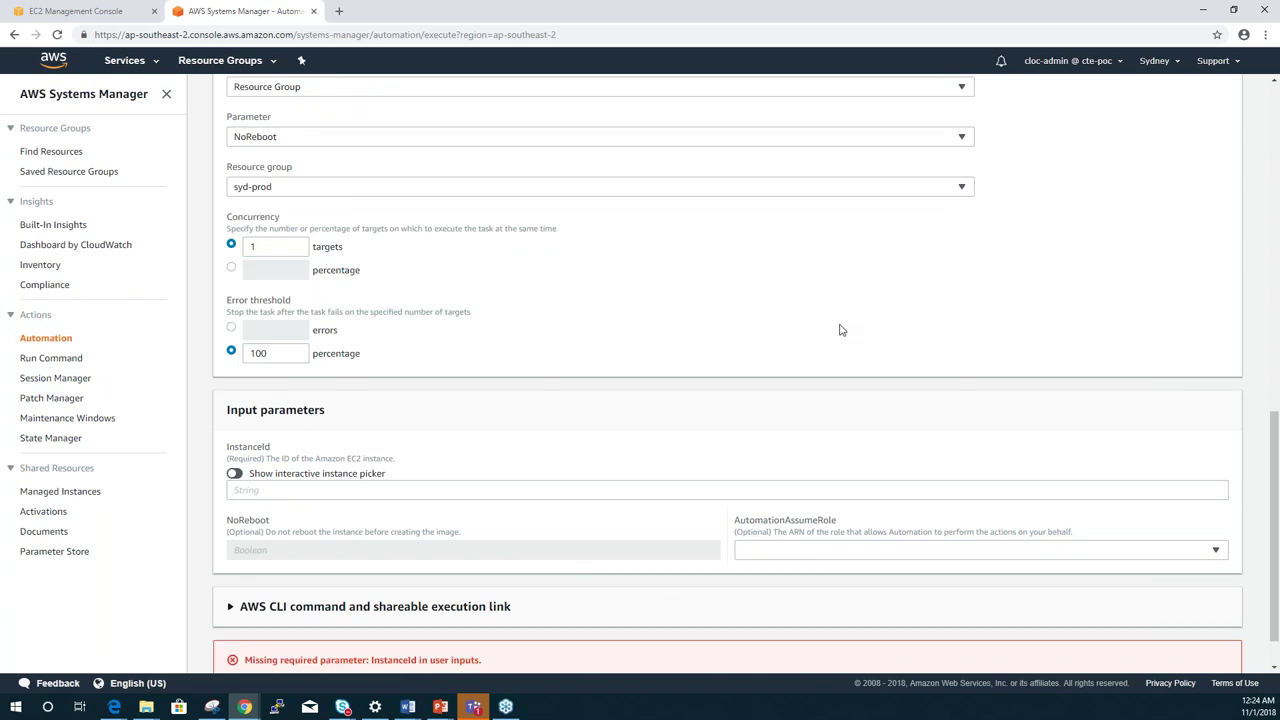
# - Examine the execution error and review the document, execution mode, target and input parameter settings
pyautogui.scroll(-1, 840, 330)
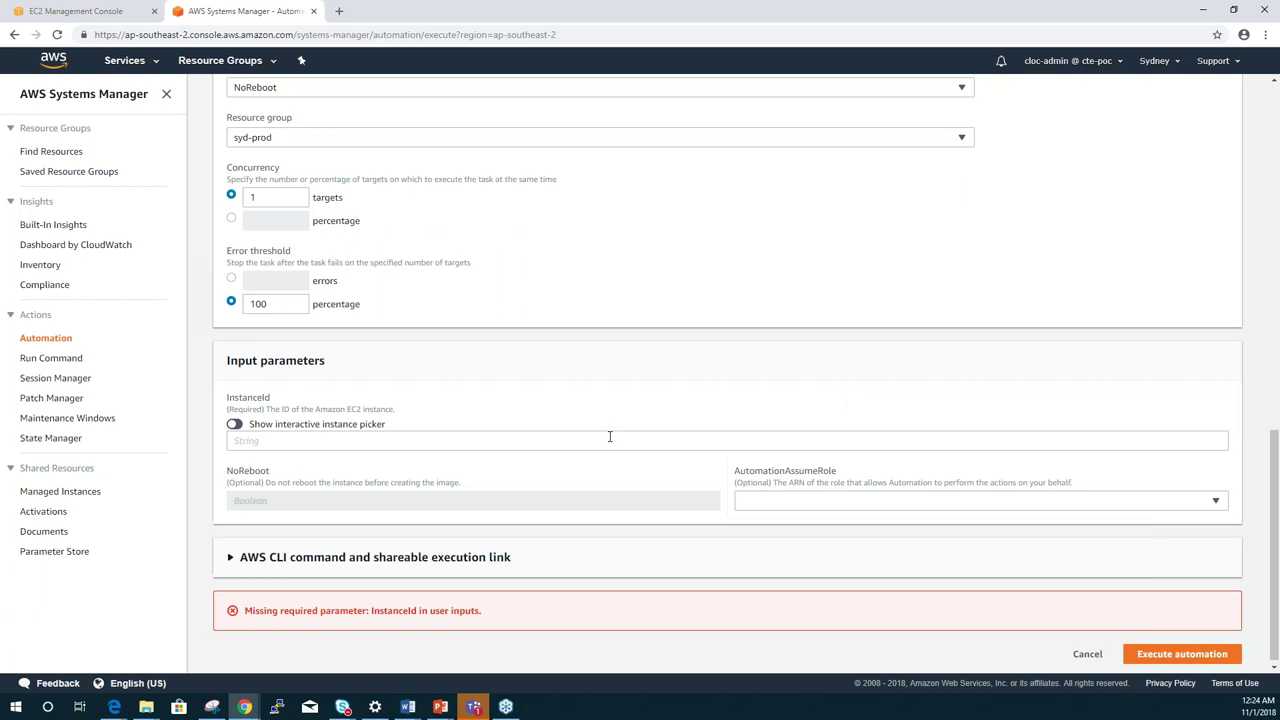
pyautogui.scroll(3, 610, 437)
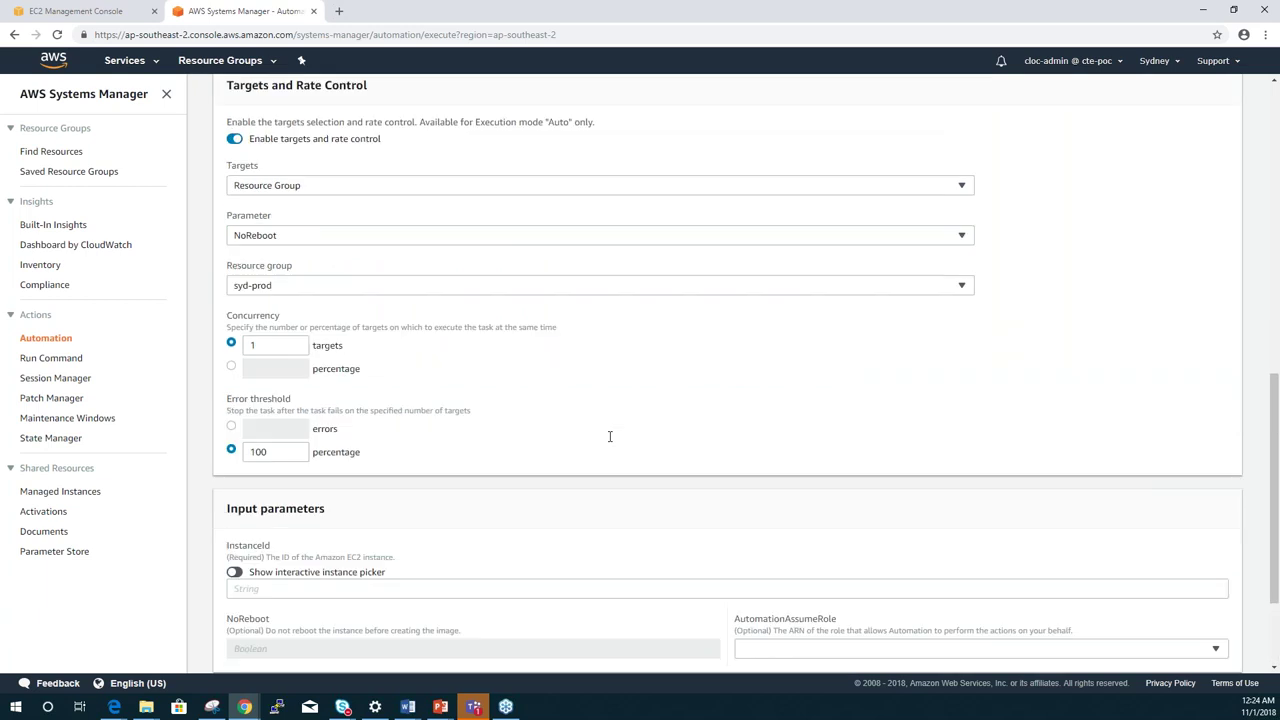
pyautogui.scroll(3, 610, 437)
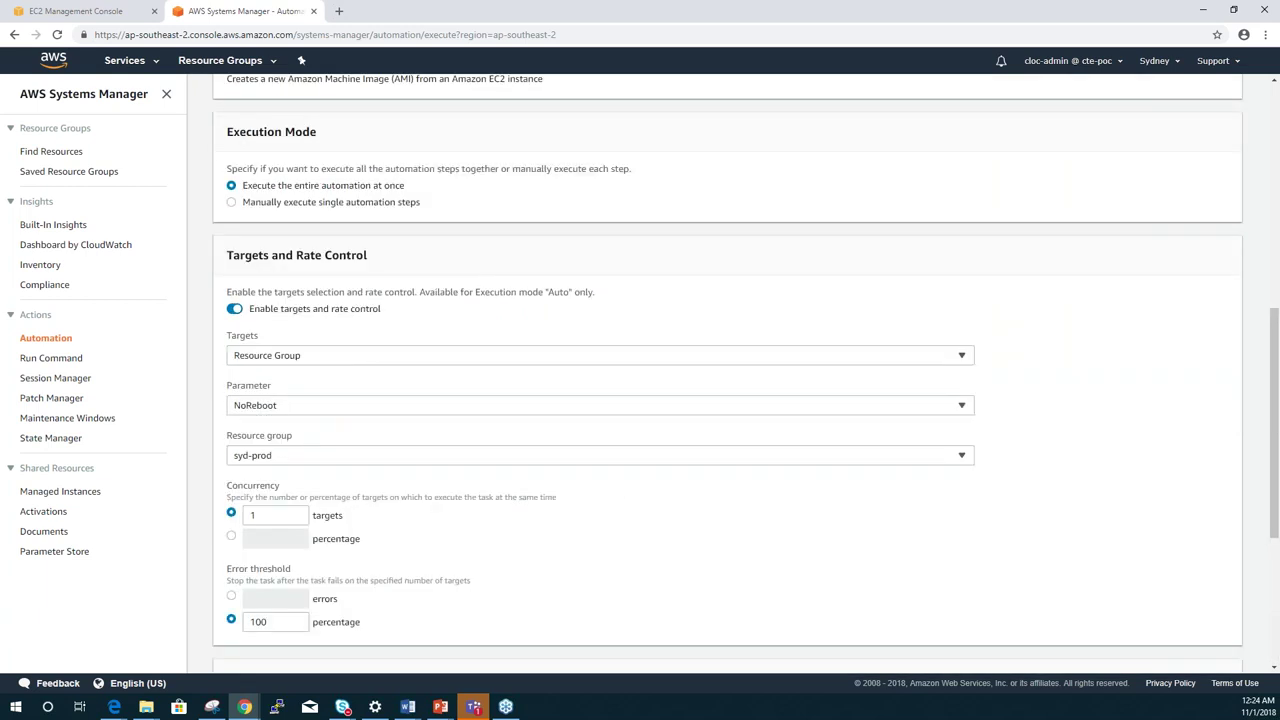
pyautogui.scroll(5, 610, 437)
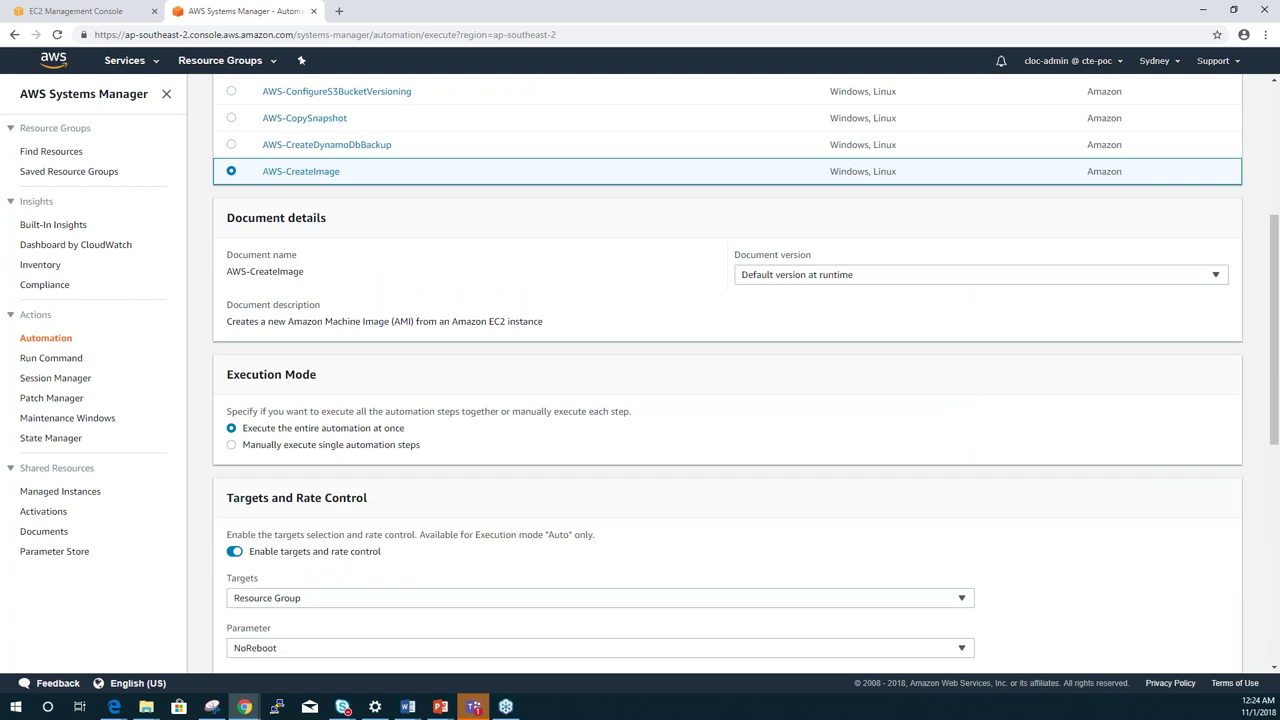
pyautogui.scroll(-10, 443, 614)
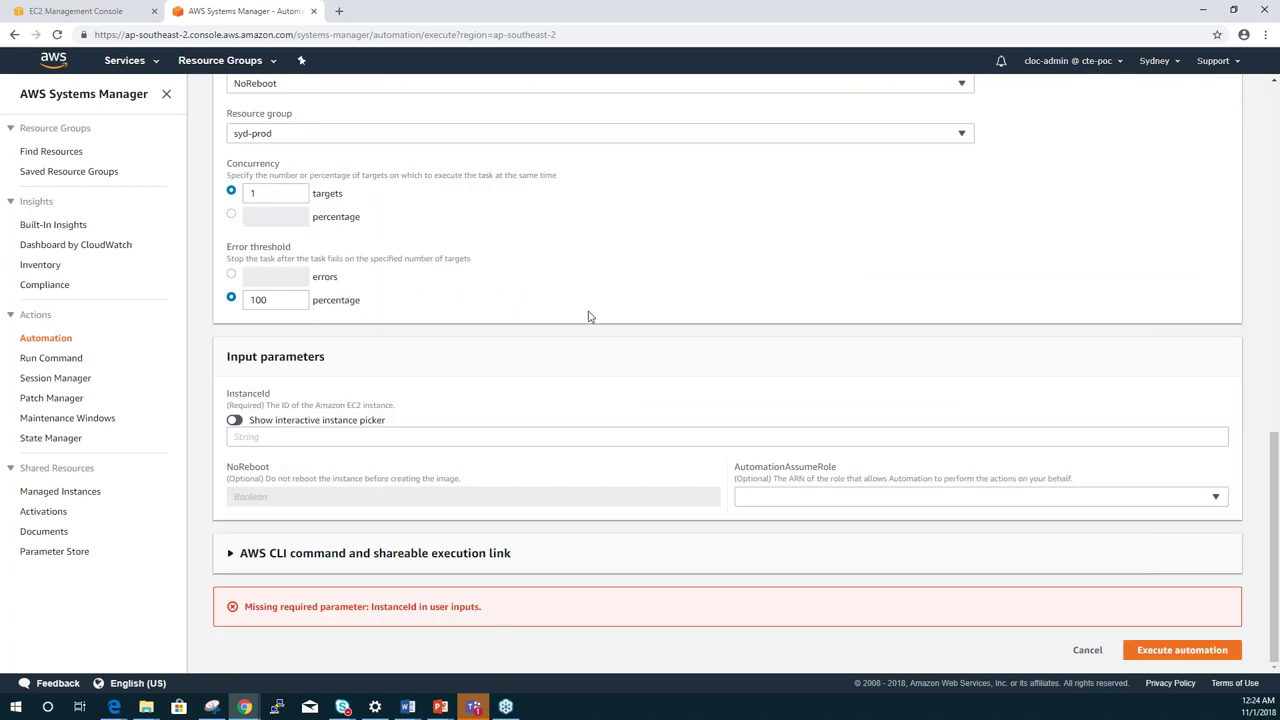
pyautogui.scroll(1, 589, 316)
pyautogui.scroll(1, 589, 316)
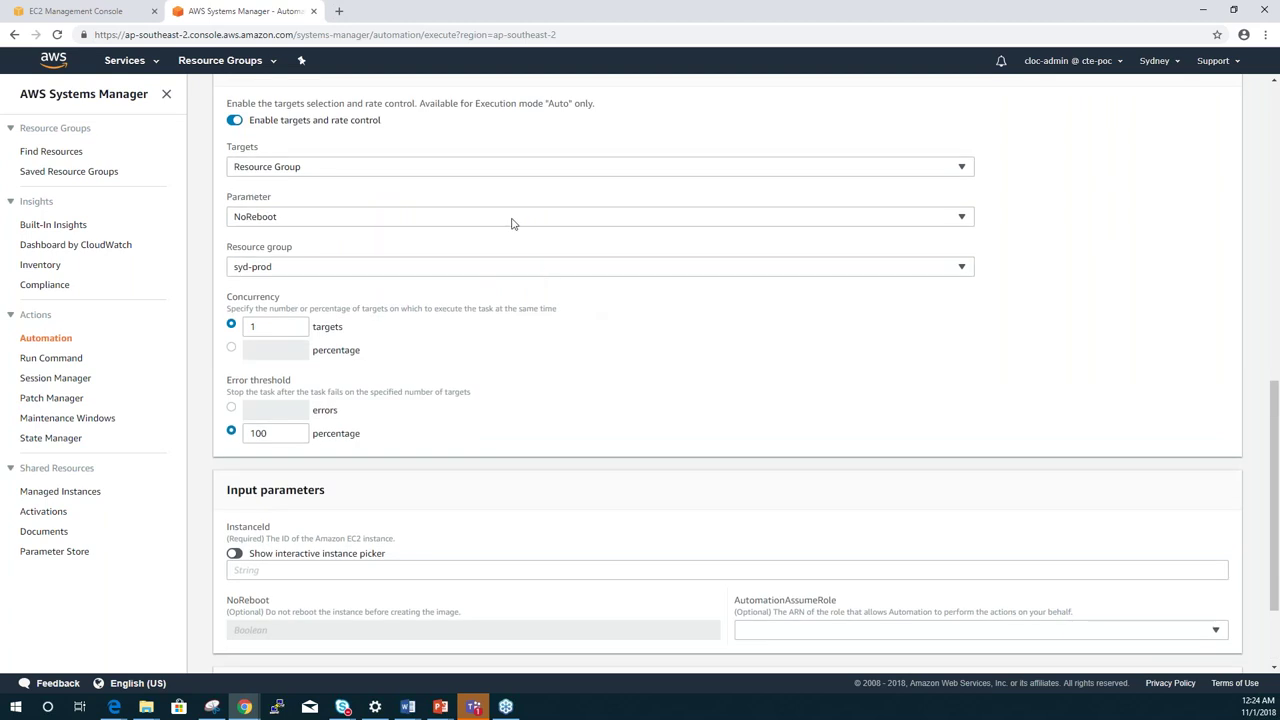
# - Check the available resource group and target parameter choices, keeping syd-prod and NoReboot selected
pyautogui.click(537, 272)
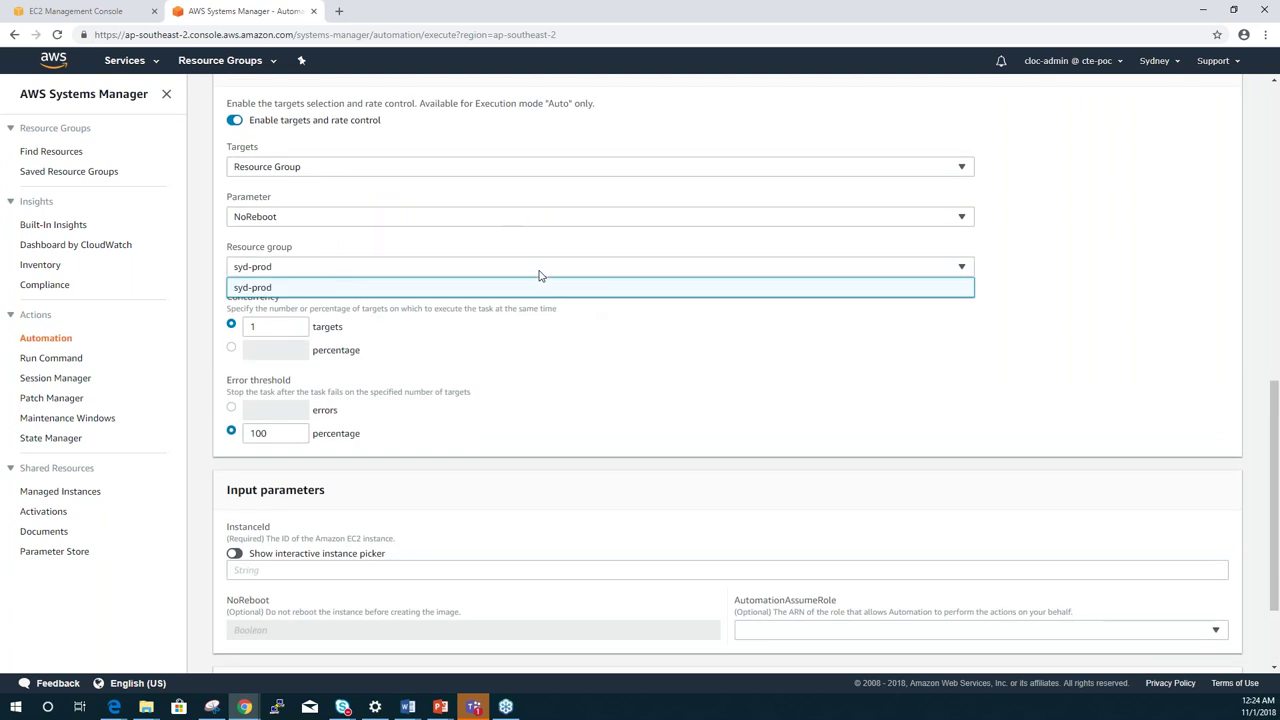
pyautogui.click(317, 290)
pyautogui.click(526, 214)
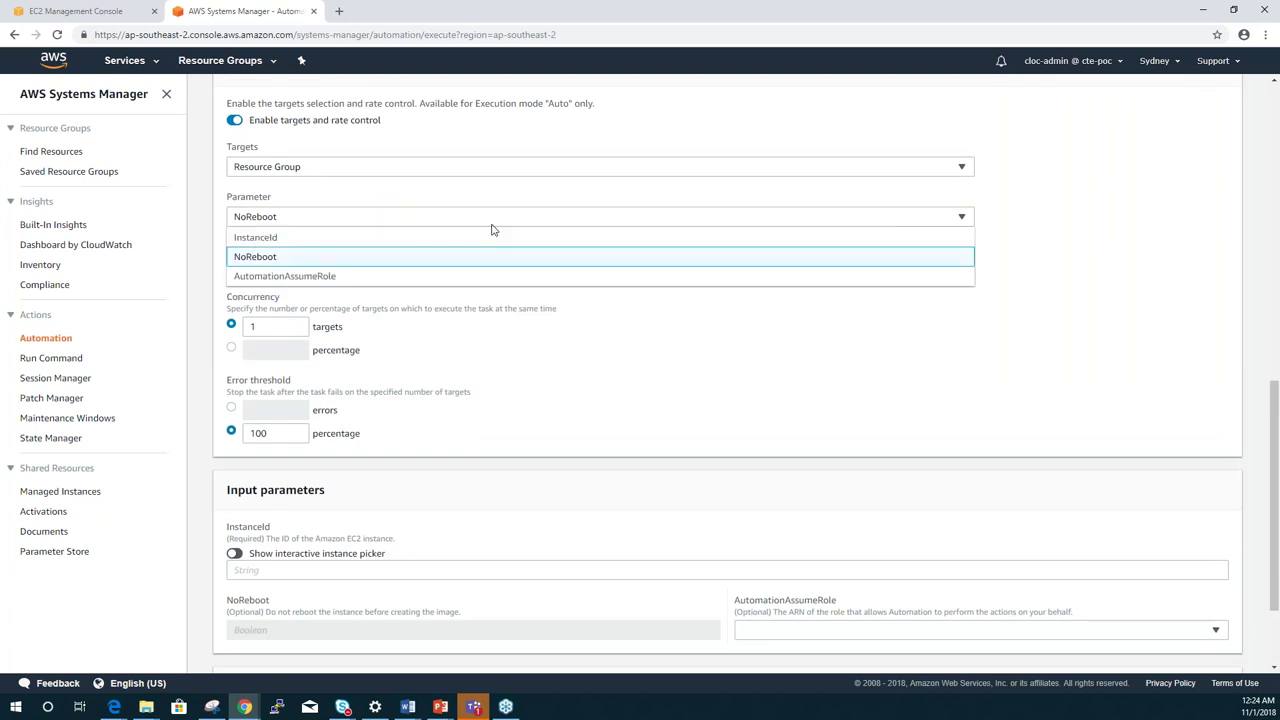
pyautogui.click(287, 258)
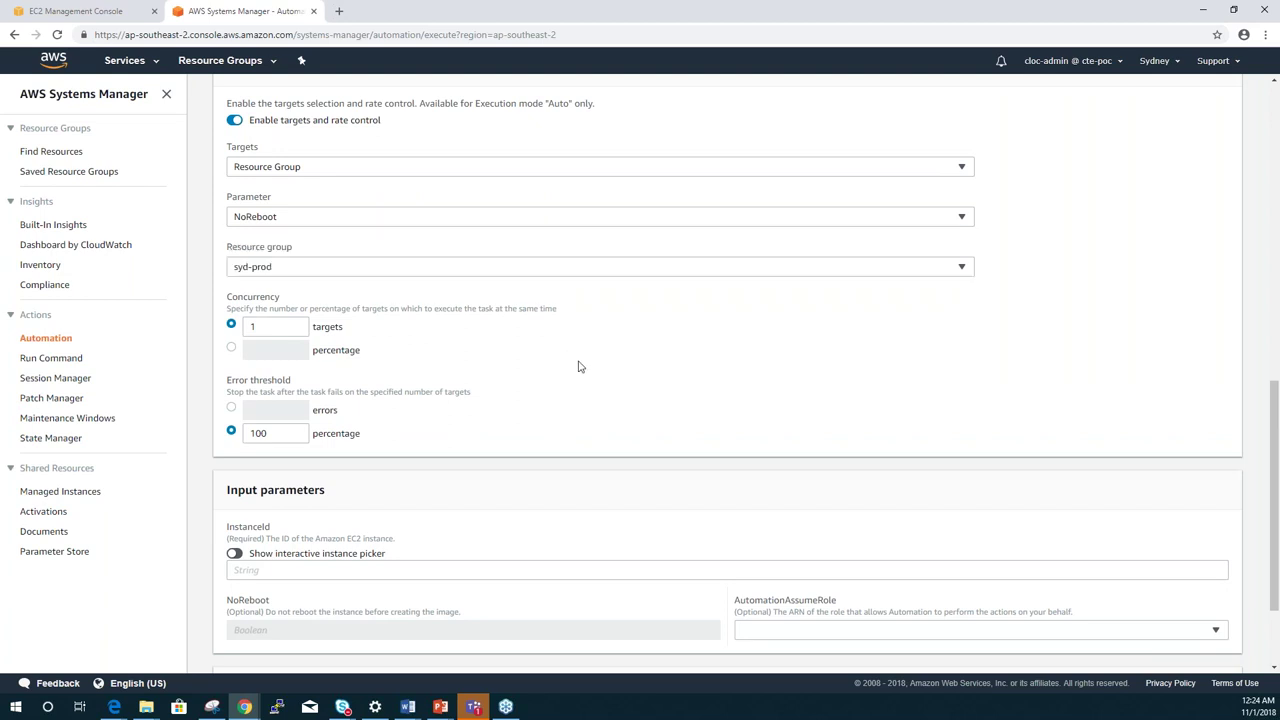
# - Try InstanceId as the target parameter and return the parameter to NoReboot
pyautogui.scroll(1, 578, 366)
pyautogui.scroll(2, 578, 366)
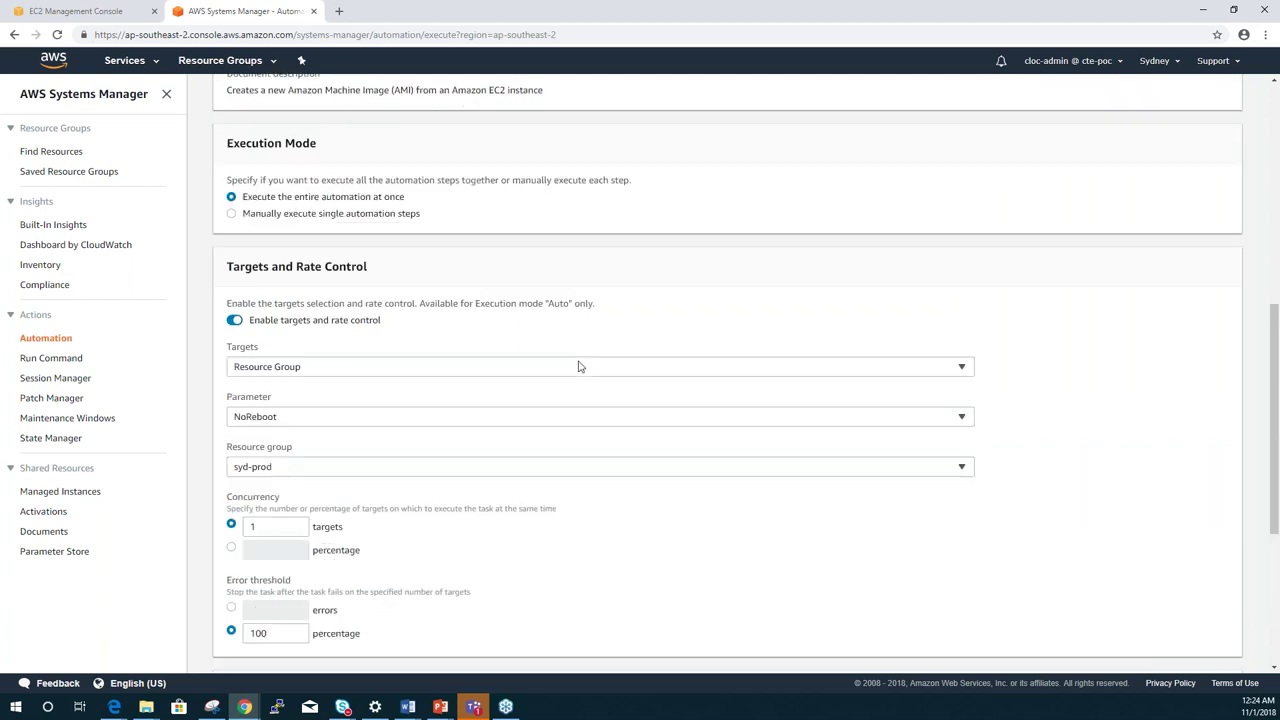
pyautogui.scroll(1, 578, 366)
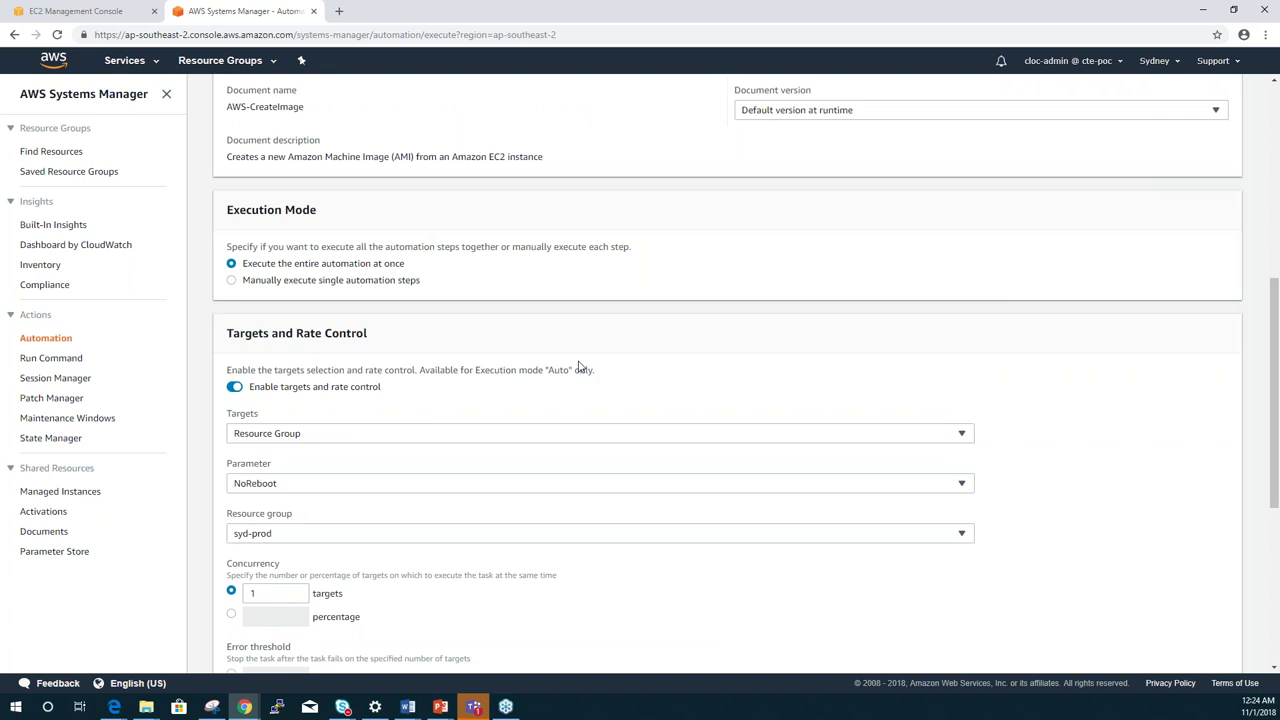
pyautogui.scroll(1, 578, 366)
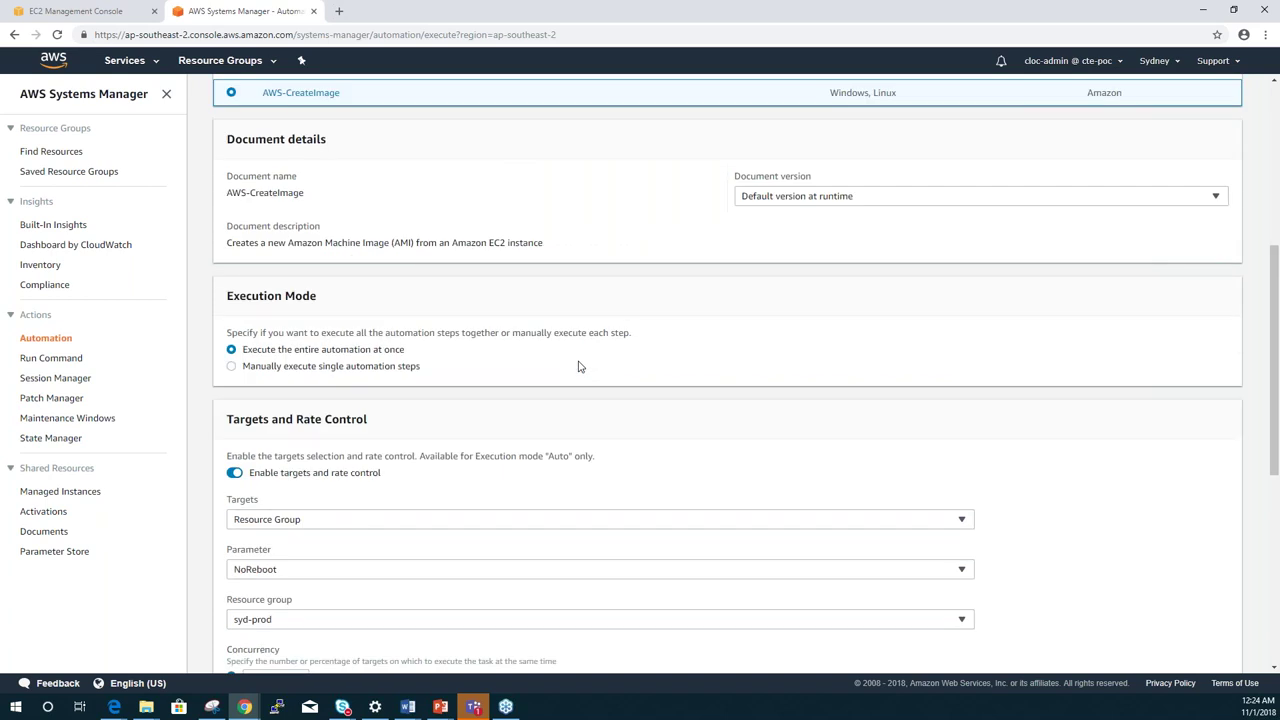
pyautogui.scroll(-2, 578, 366)
pyautogui.scroll(-2, 578, 366)
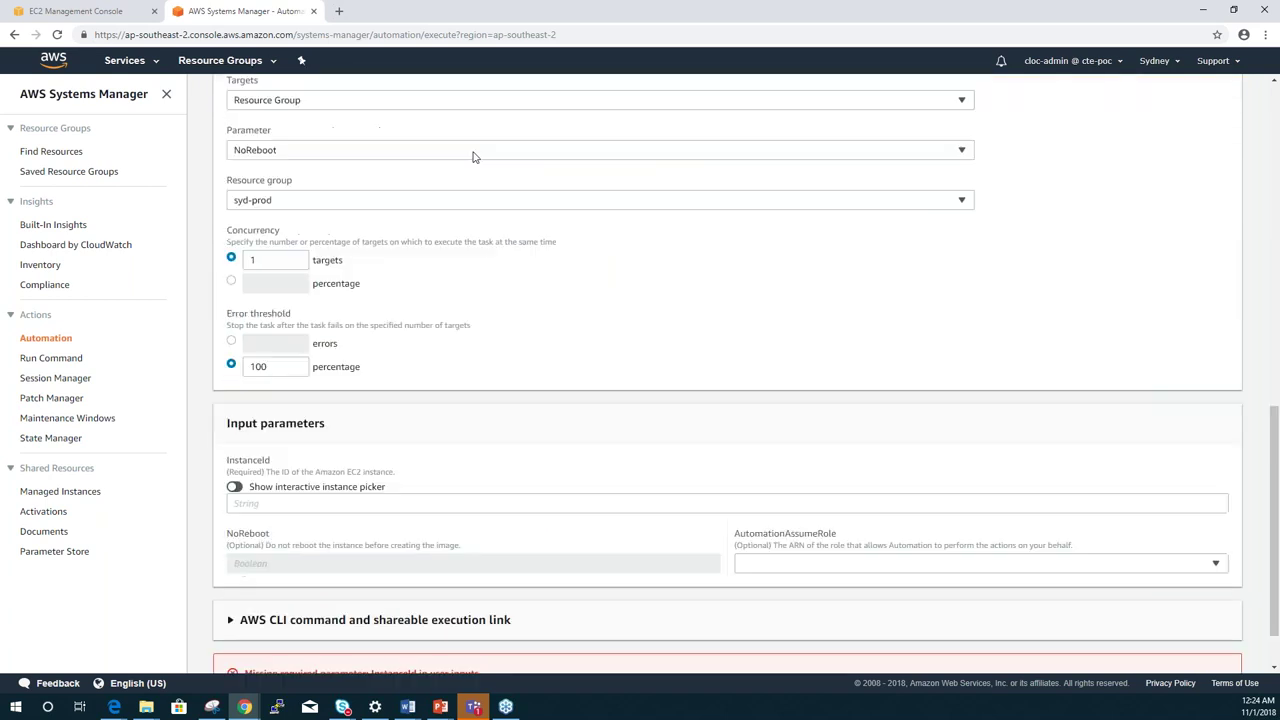
pyautogui.click(474, 152)
pyautogui.click(295, 172)
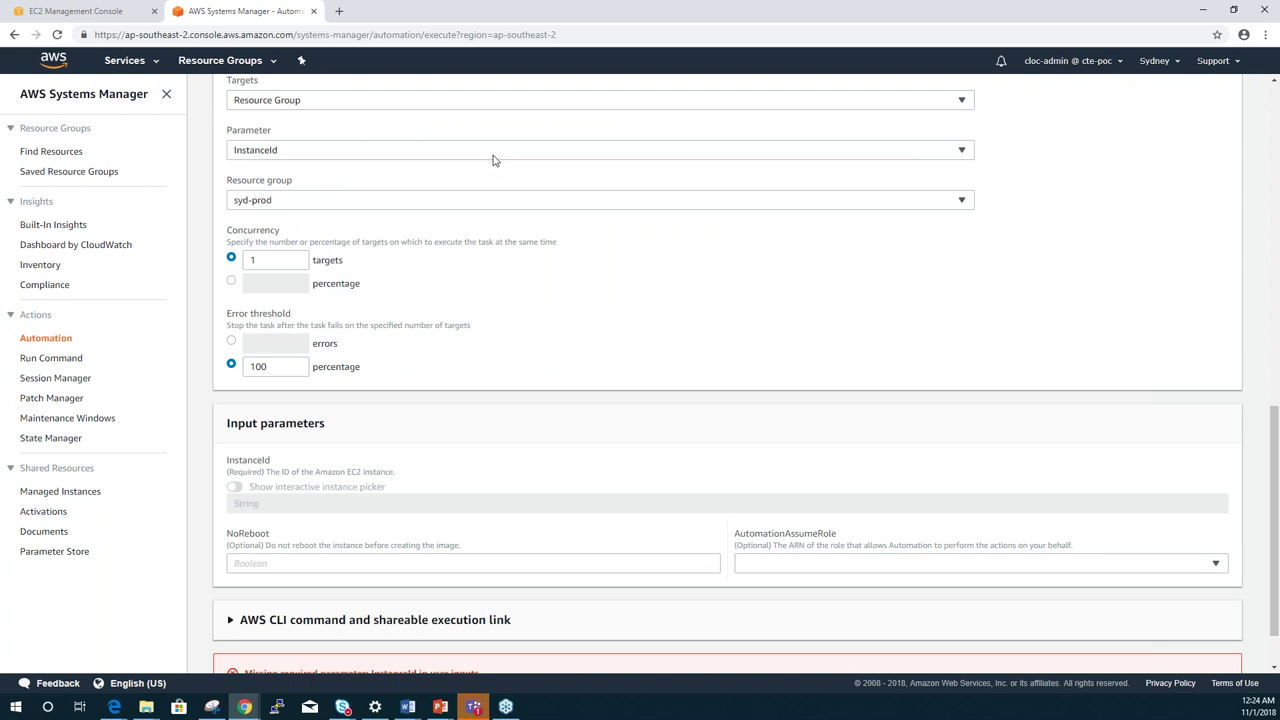
pyautogui.click(494, 158)
pyautogui.click(372, 192)
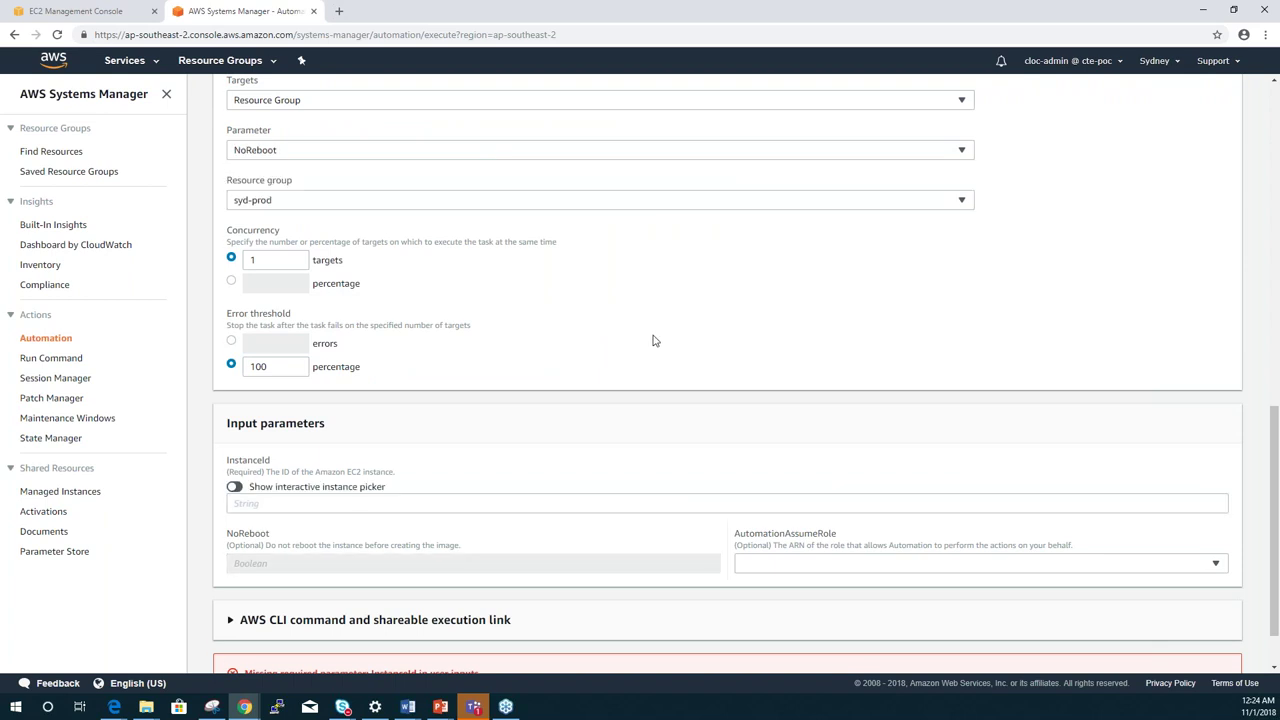
# - Enable the interactive instance picker for the InstanceId input and select the Systems-Manager-demo2 instance
pyautogui.scroll(-1, 653, 341)
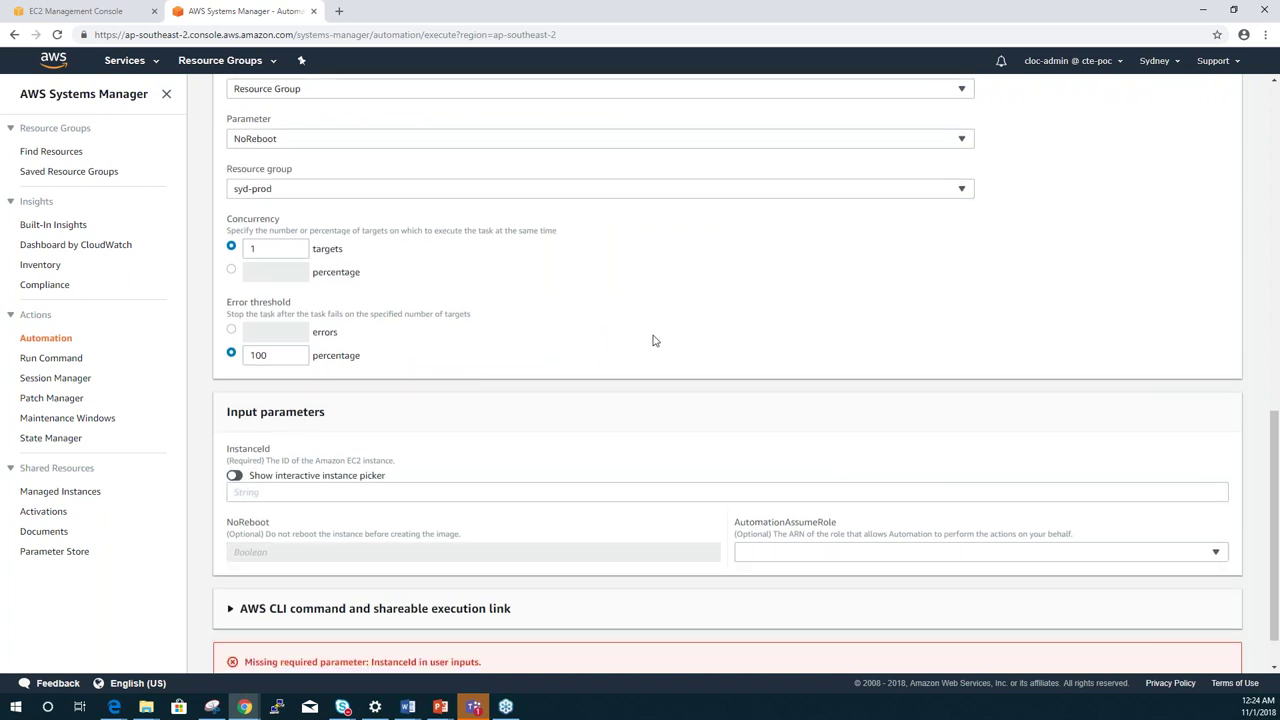
pyautogui.scroll(-1, 653, 341)
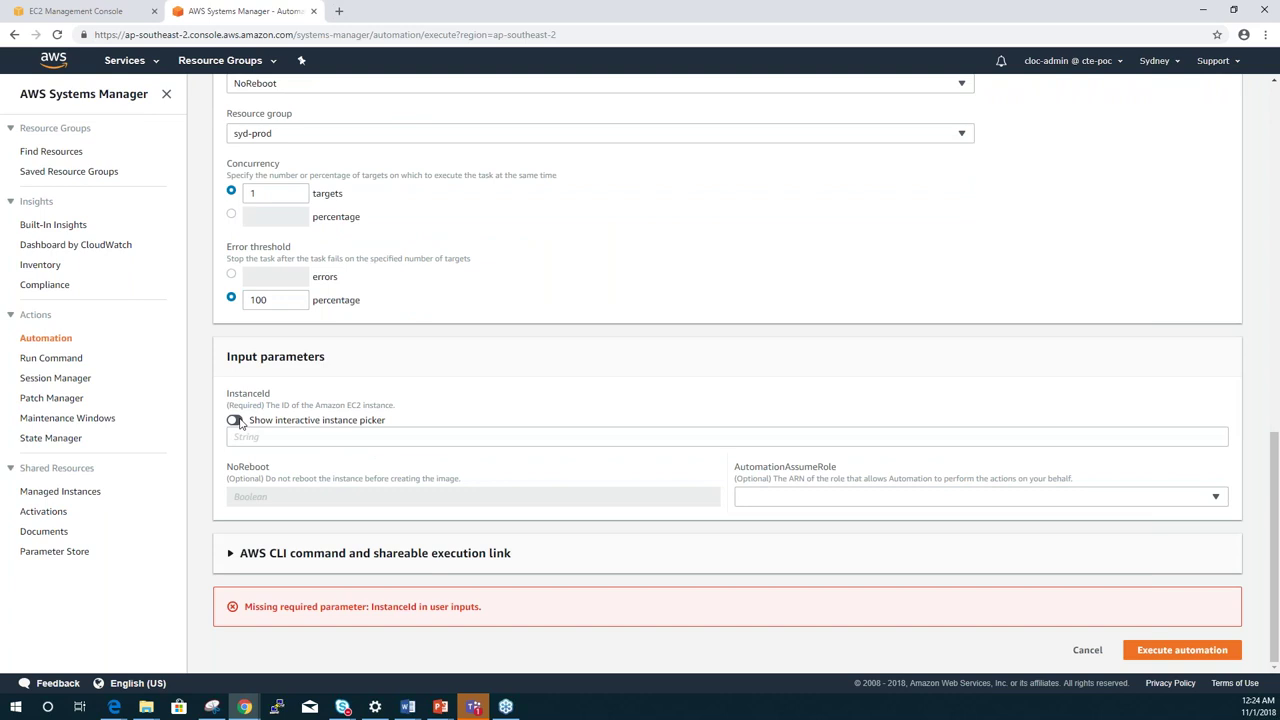
pyautogui.click(235, 421)
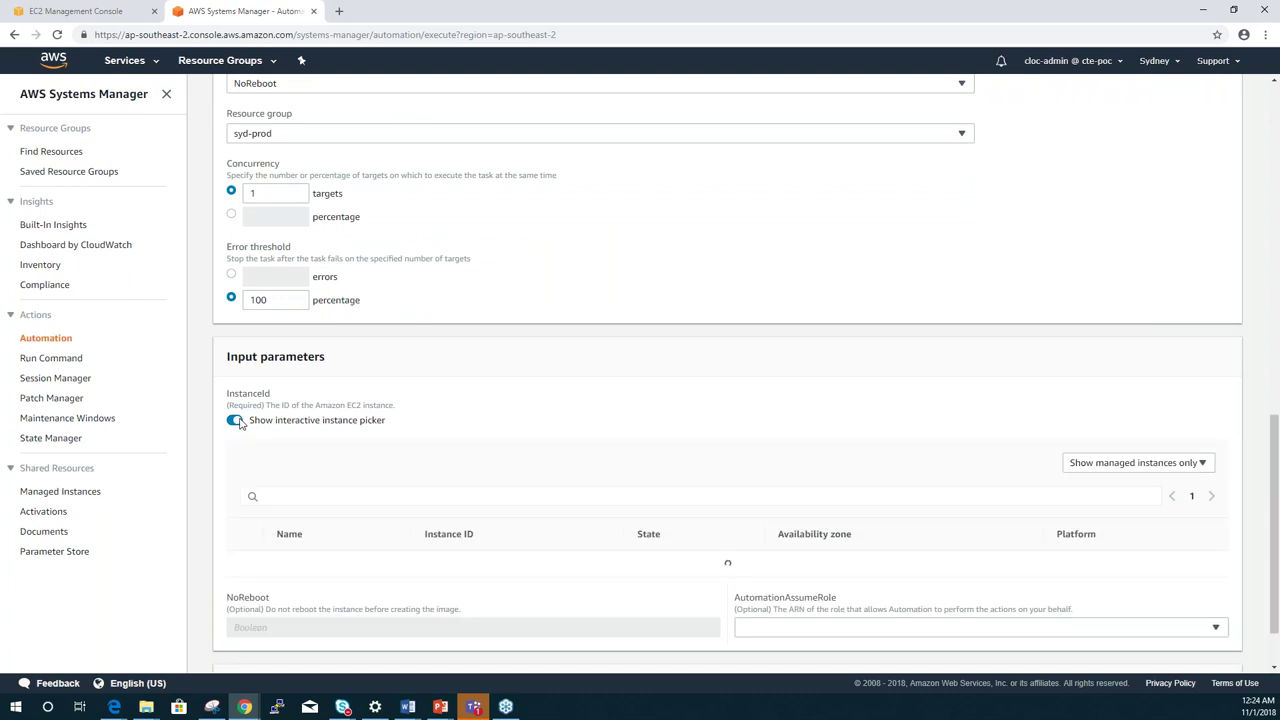
pyautogui.scroll(-2, 566, 460)
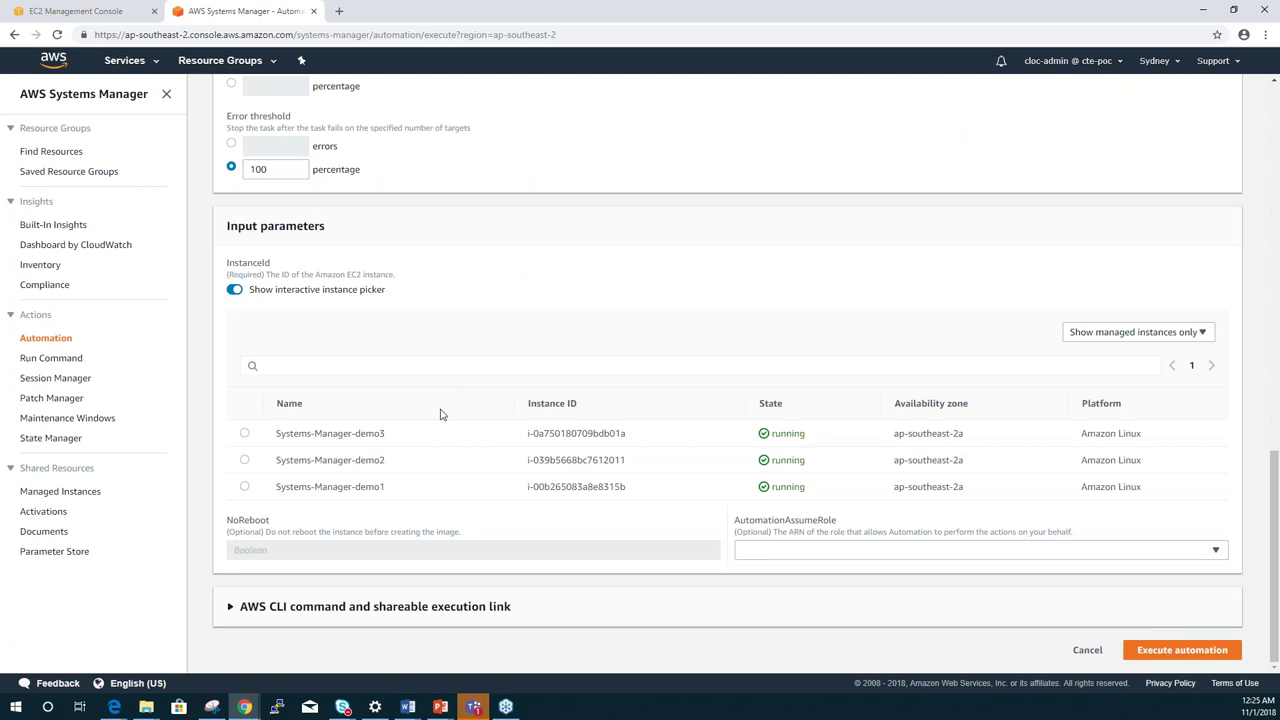
pyautogui.click(245, 460)
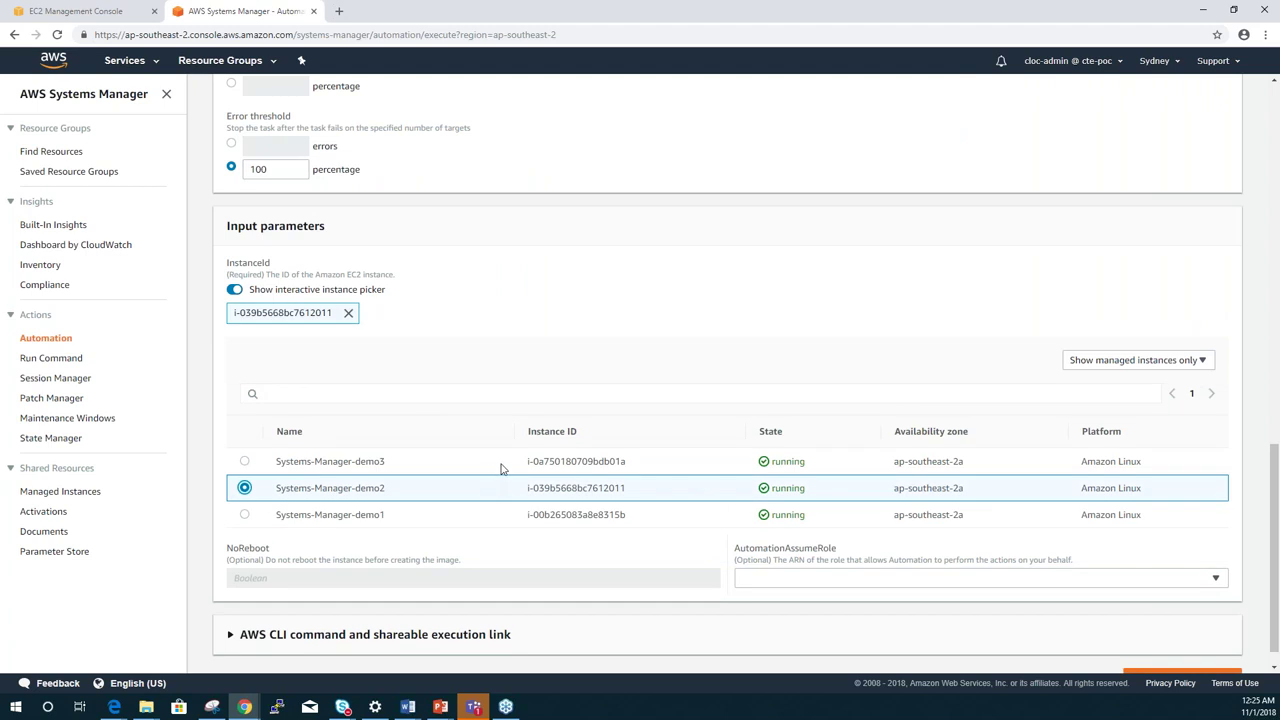
# - Try to execute the automation with Systems-Manager-demo2 as the input instance
pyautogui.scroll(-1, 503, 468)
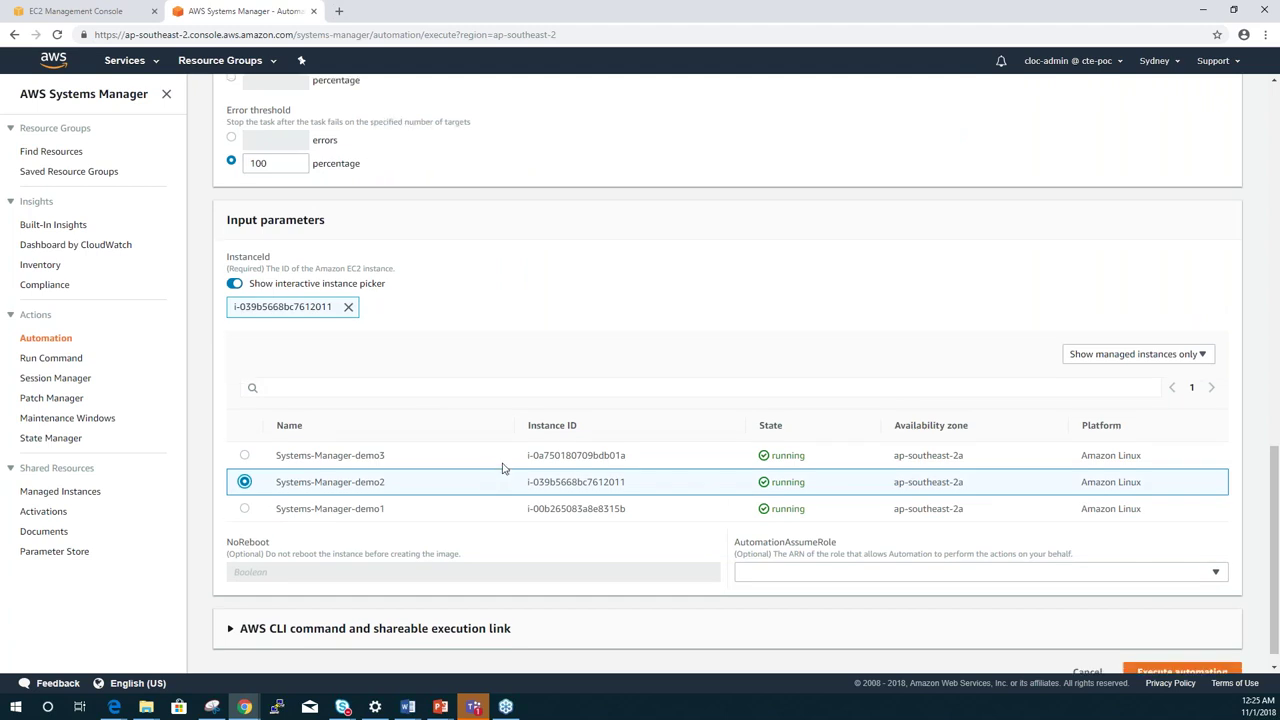
pyautogui.scroll(-1, 503, 468)
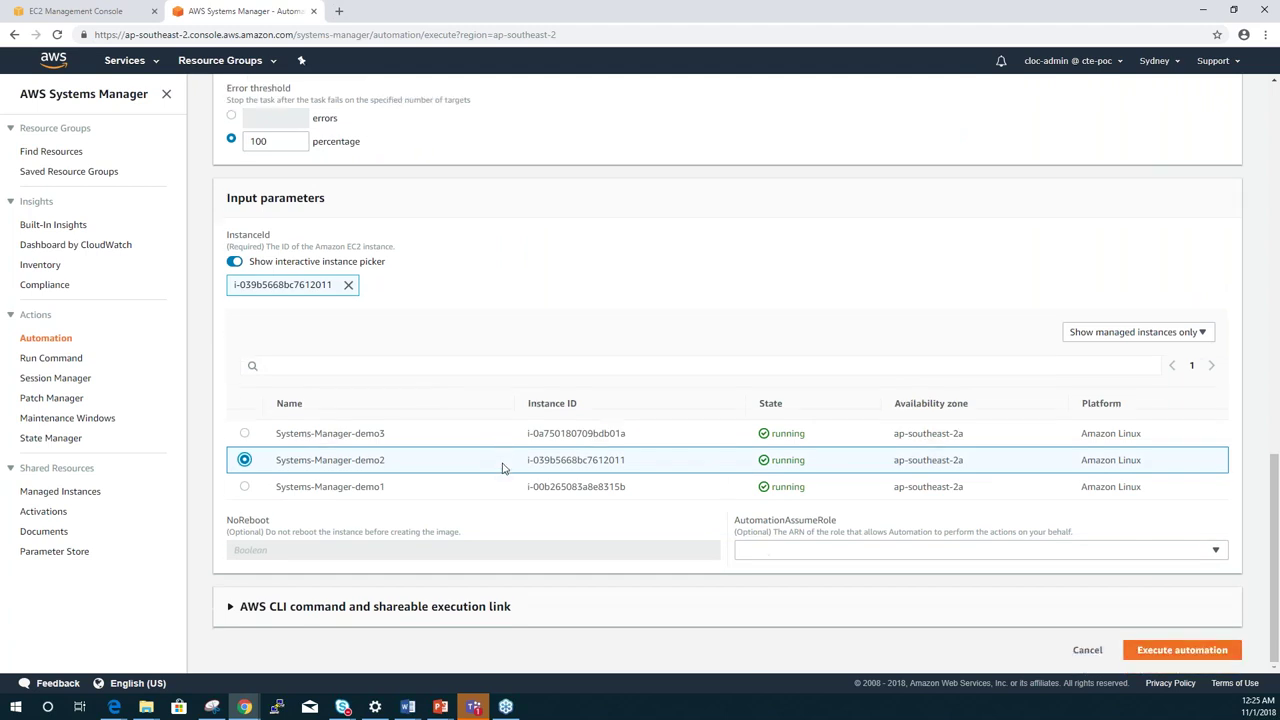
pyautogui.click(1179, 651)
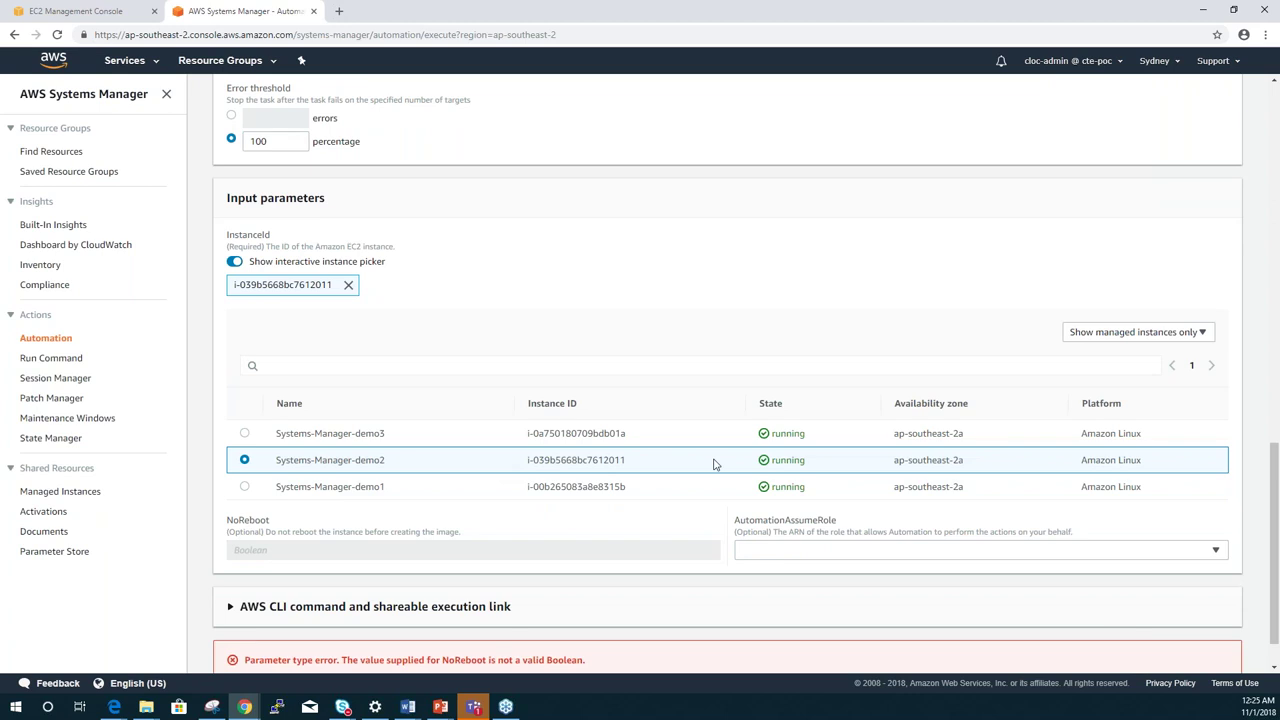
# - Check the execution error and clear the chosen instance from the InstanceId input parameter
pyautogui.scroll(-1, 714, 463)
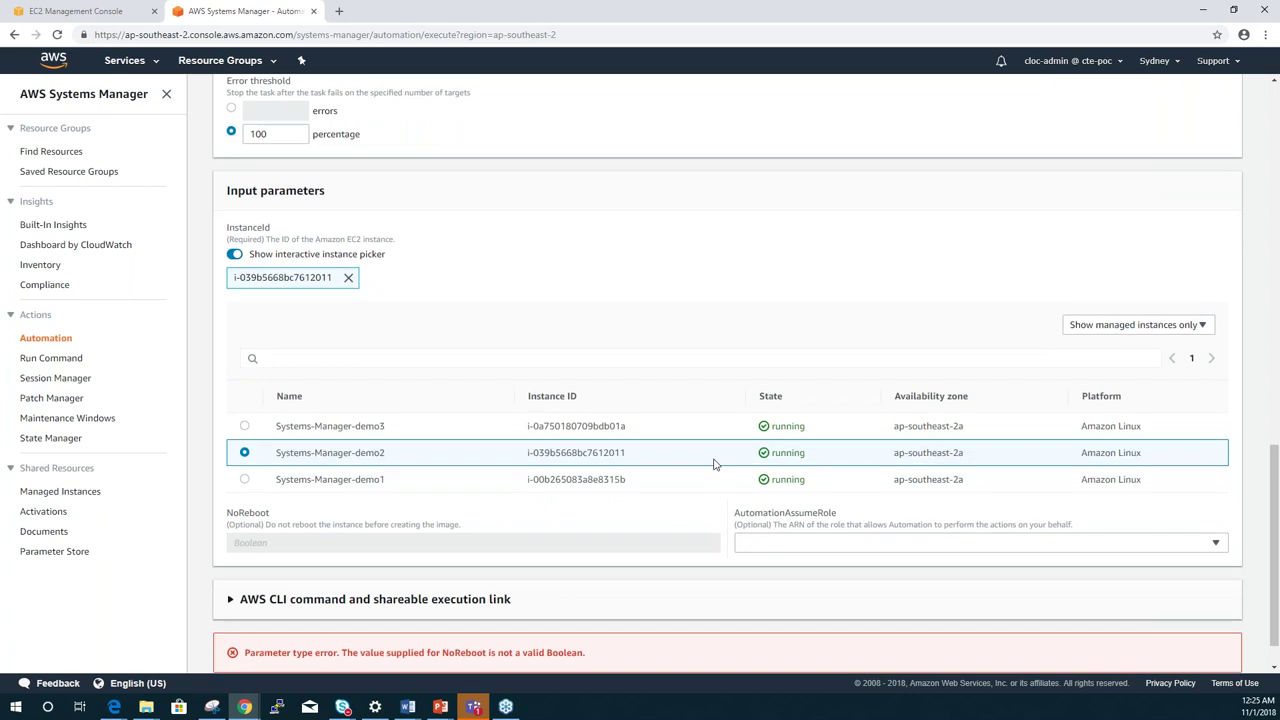
pyautogui.scroll(-1, 714, 463)
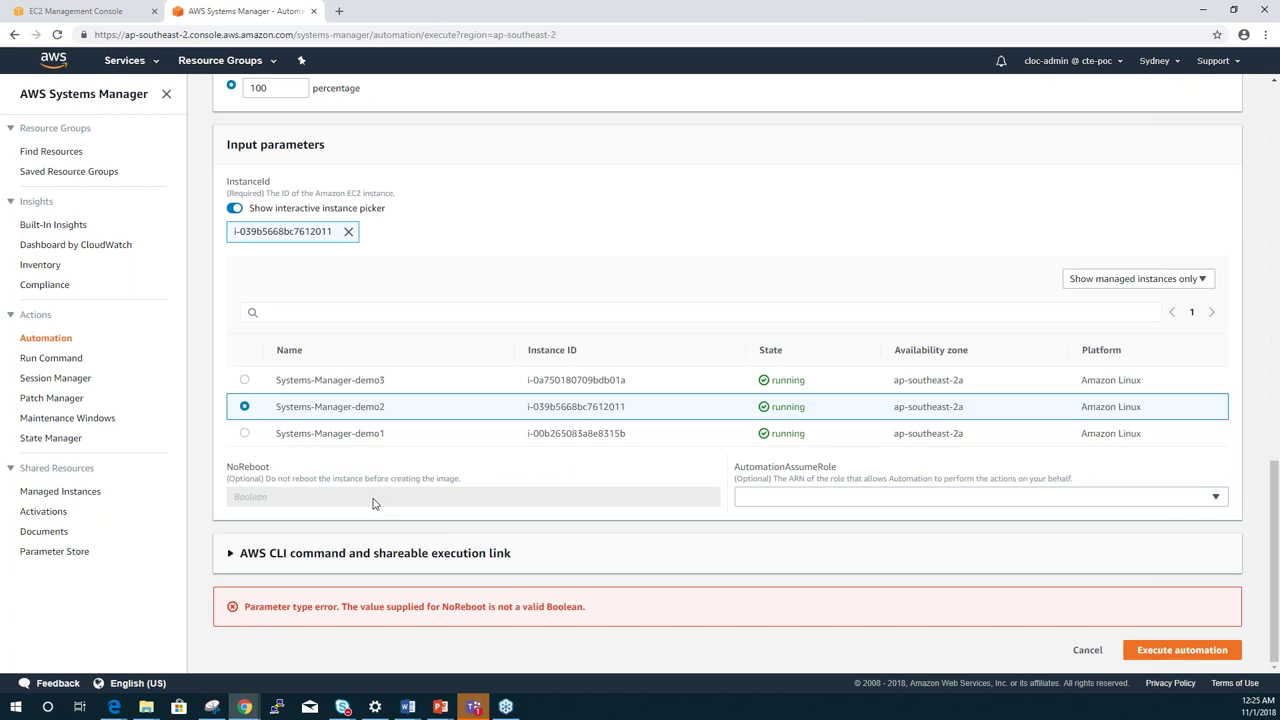
pyautogui.click(349, 232)
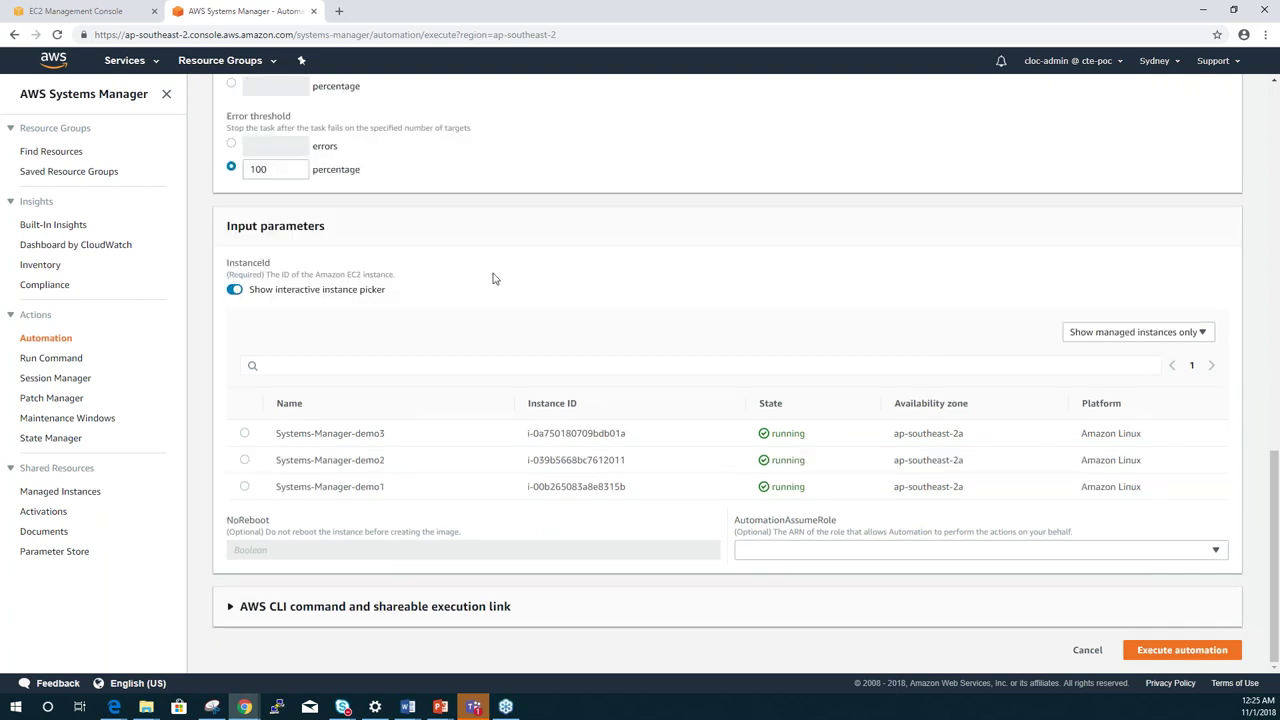
# - Reselect NoReboot as the target parameter for the syd-prod resource group
pyautogui.scroll(3, 492, 278)
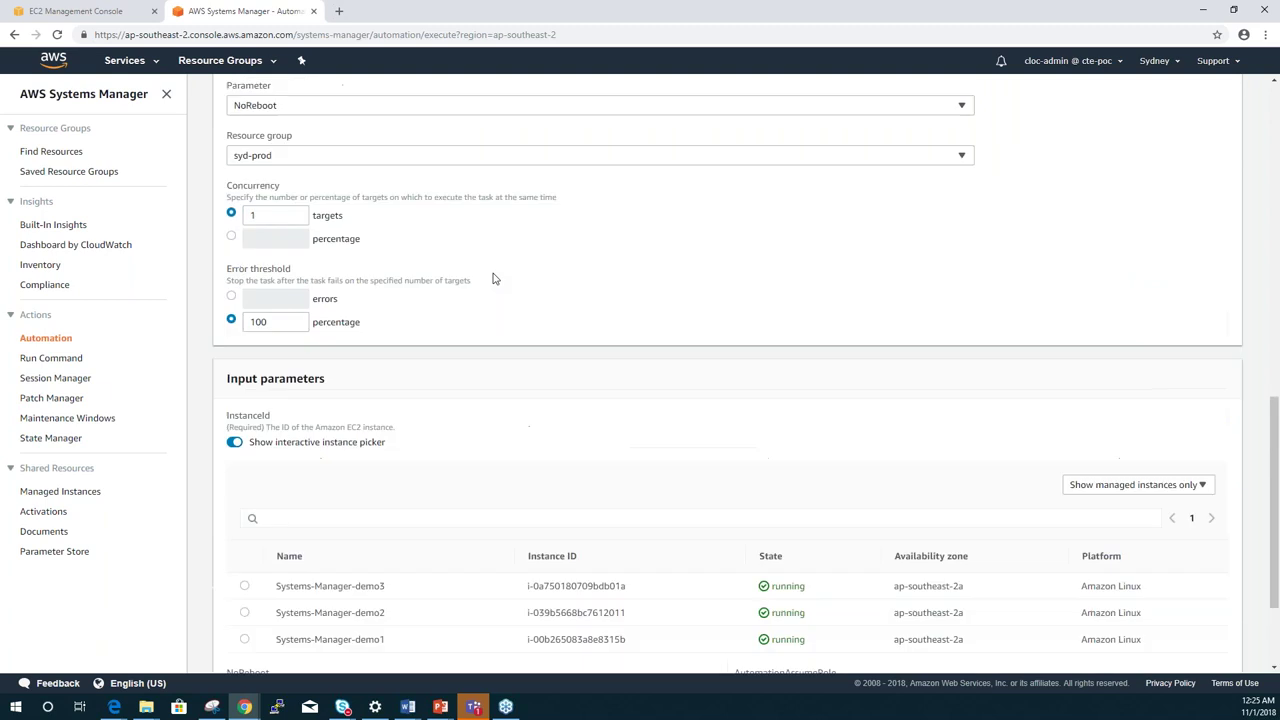
pyautogui.scroll(2, 470, 320)
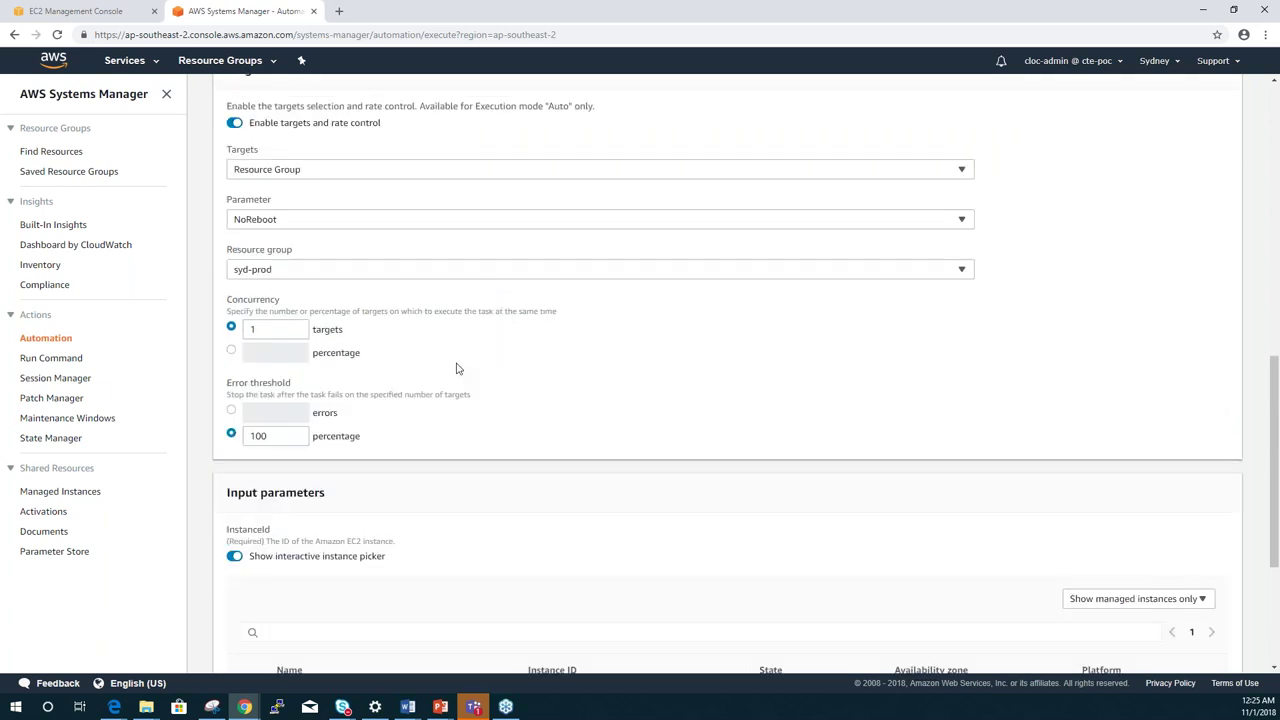
pyautogui.scroll(1, 456, 369)
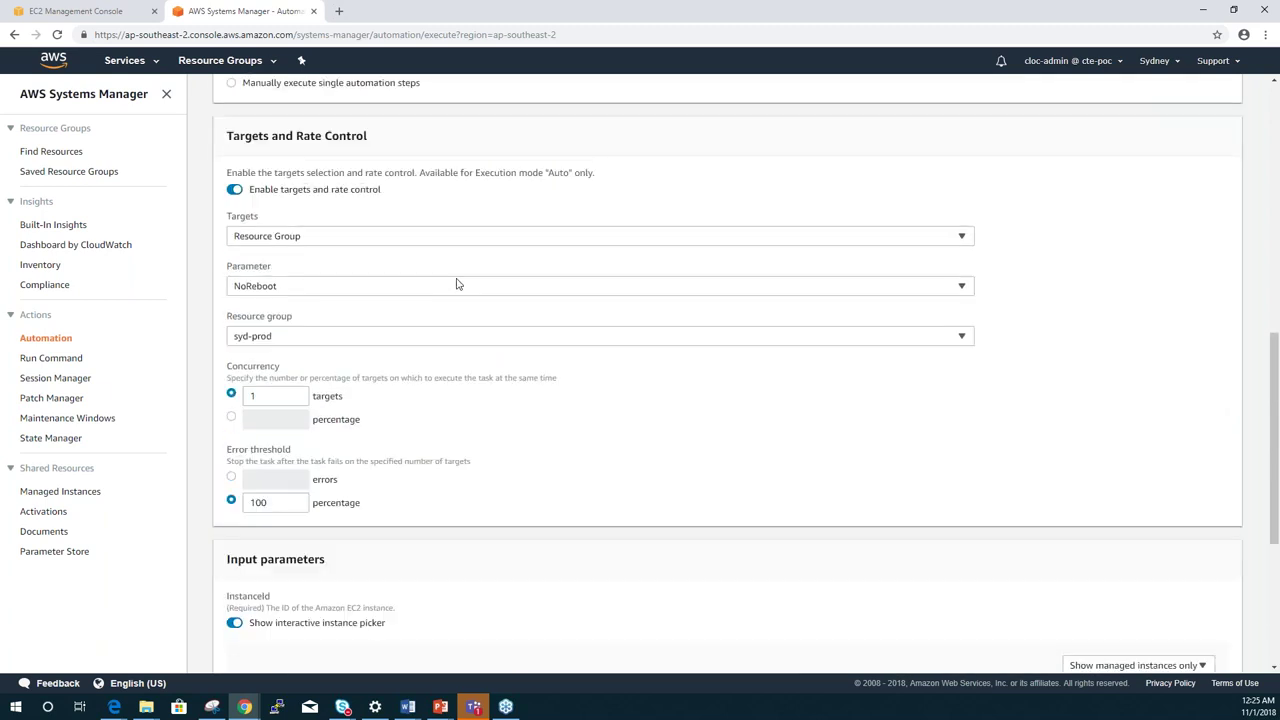
pyautogui.click(456, 285)
pyautogui.click(371, 327)
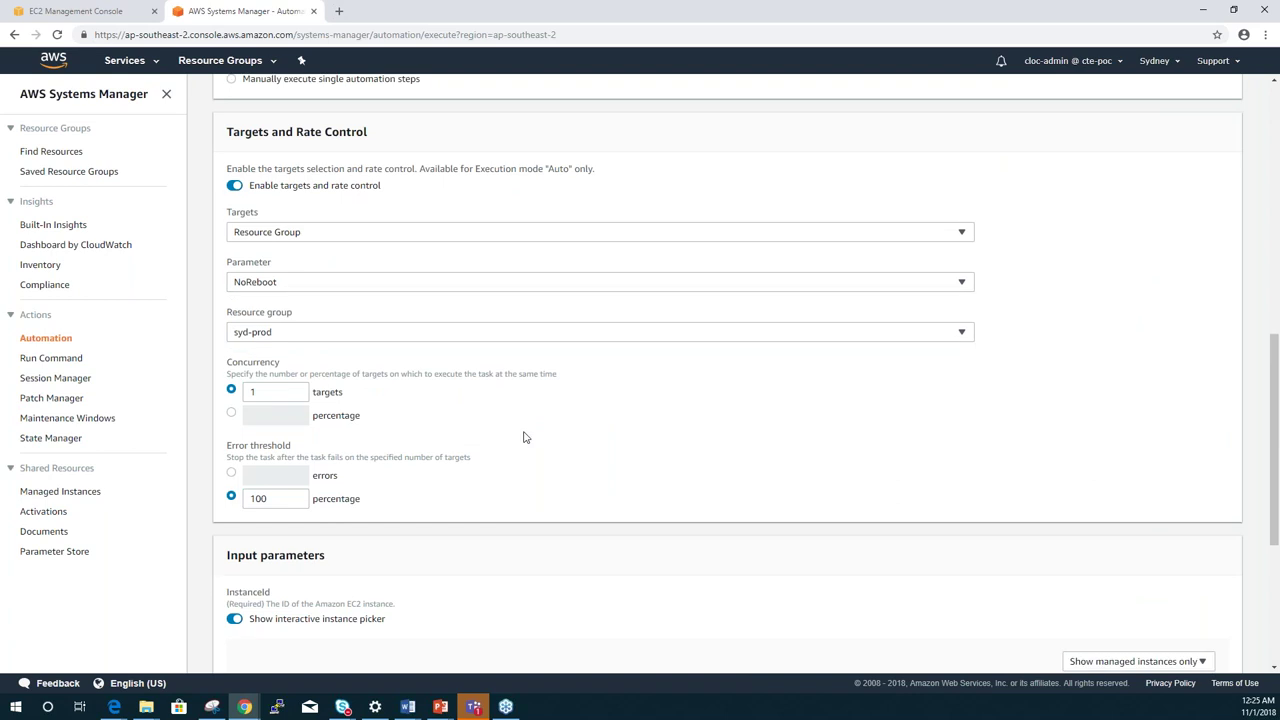
# - Reset the interactive instance picker for the InstanceId input and select the Systems-Manager-demo2 instance
pyautogui.scroll(-4, 525, 437)
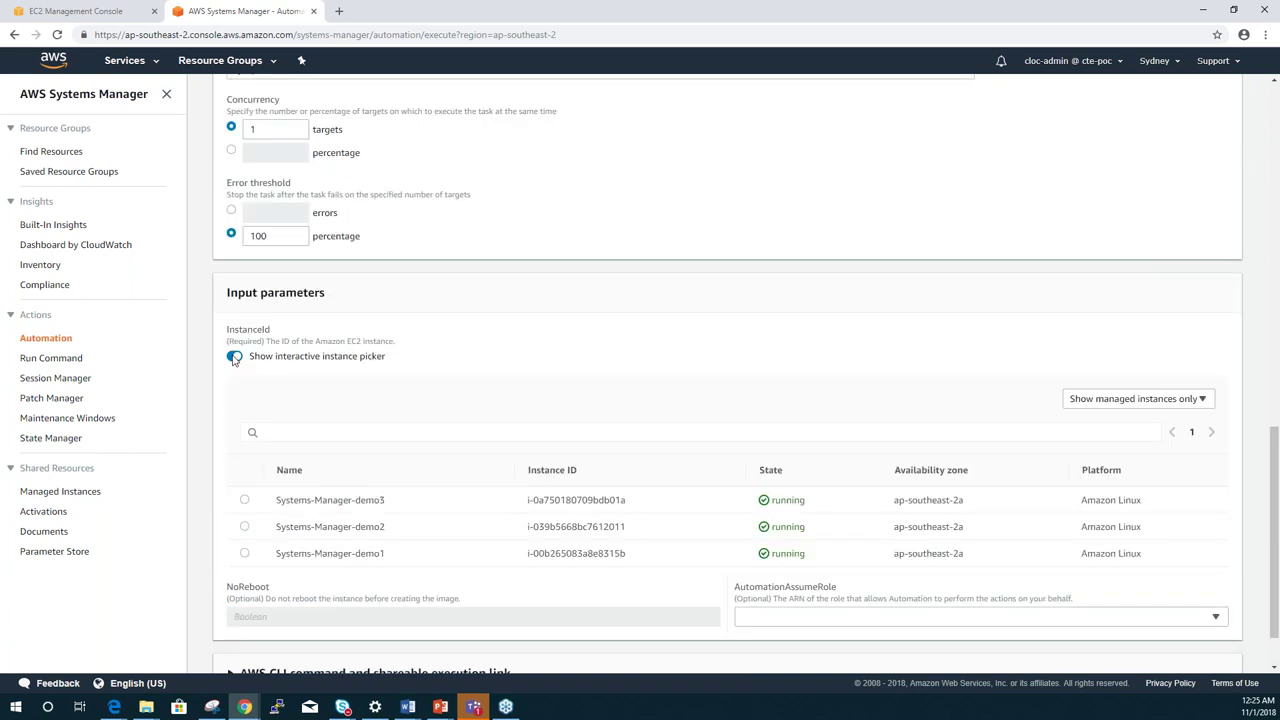
pyautogui.click(234, 357)
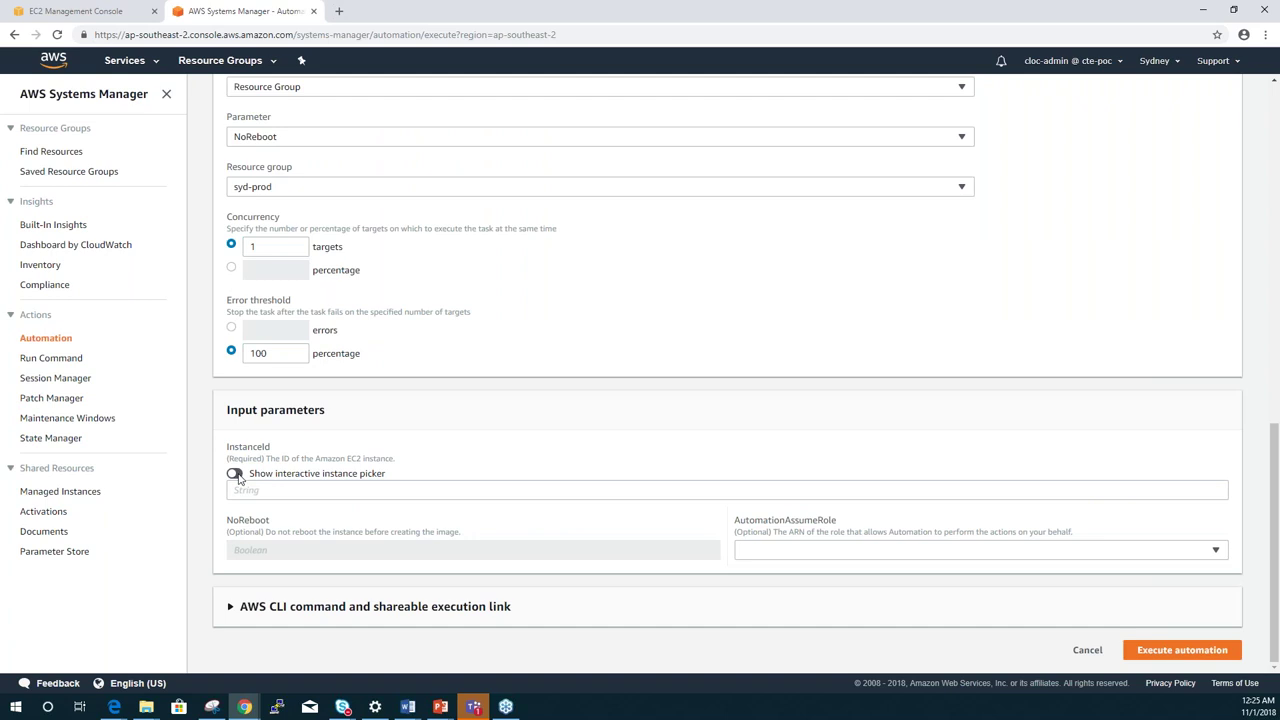
pyautogui.click(235, 474)
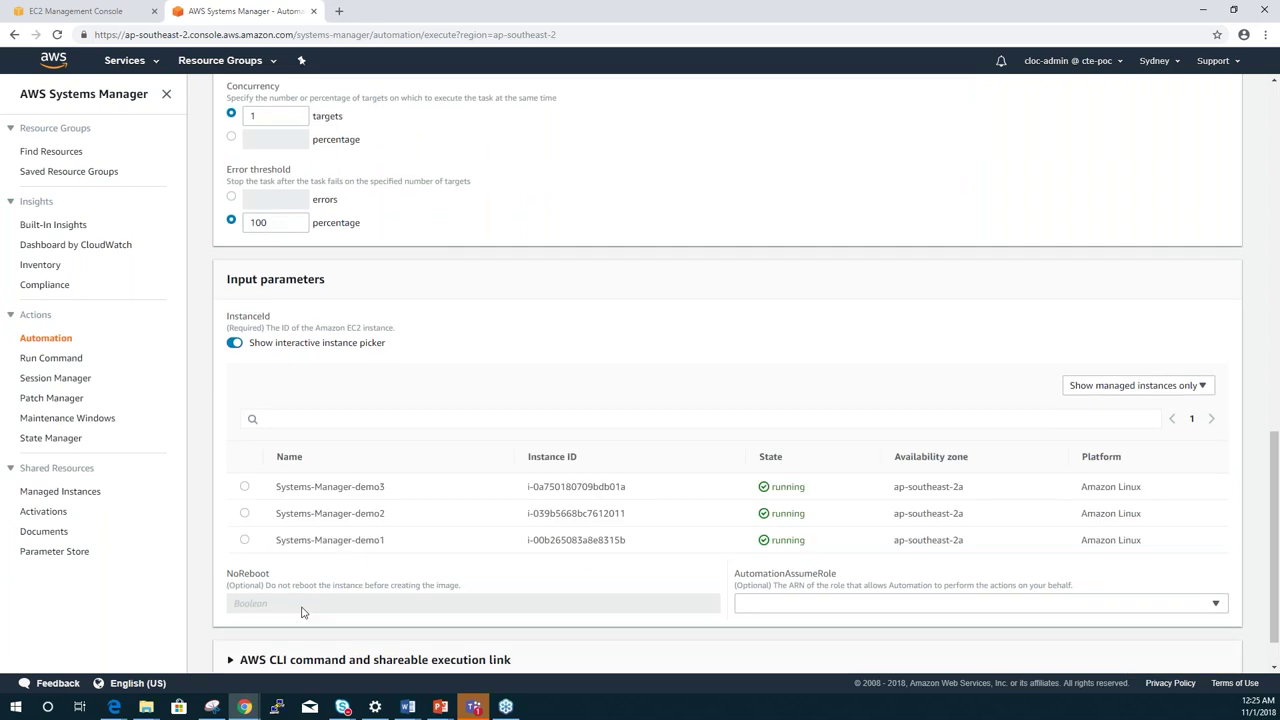
pyautogui.click(300, 513)
pyautogui.scroll(-1, 285, 597)
pyautogui.scroll(-1, 269, 582)
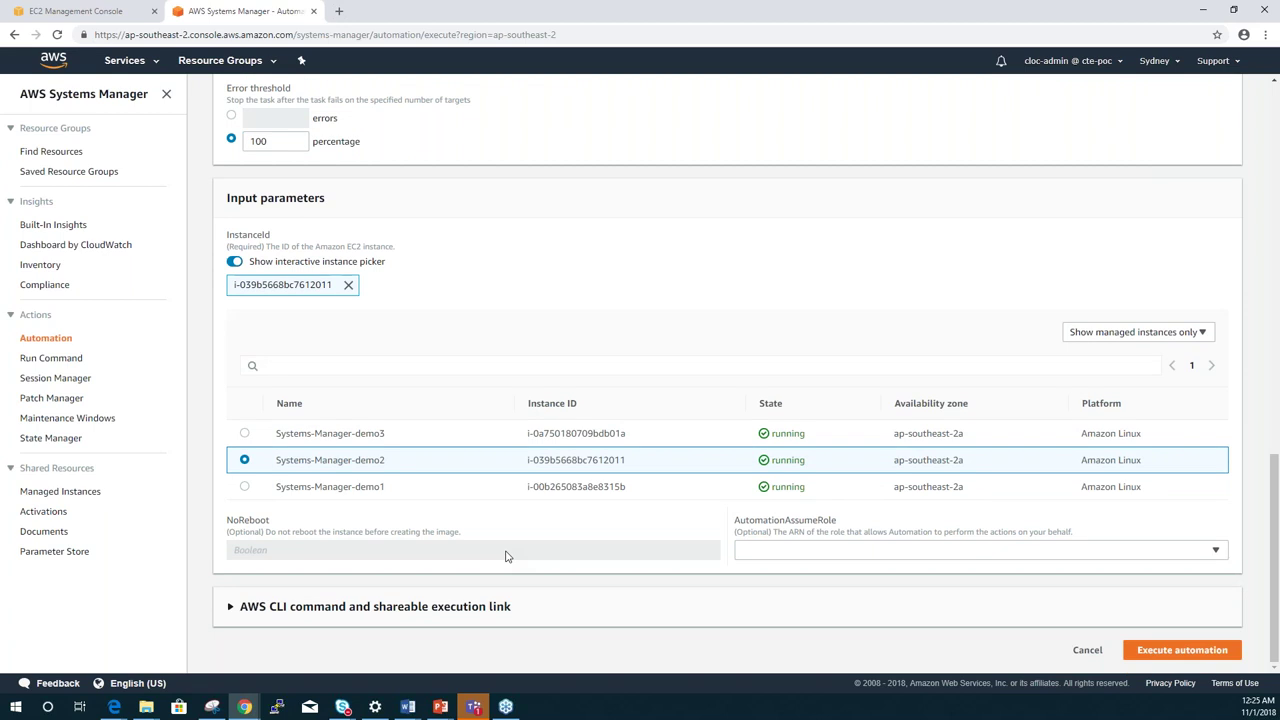
# - Change the target parameter to InstanceId for the syd-prod resource group
pyautogui.scroll(2, 506, 556)
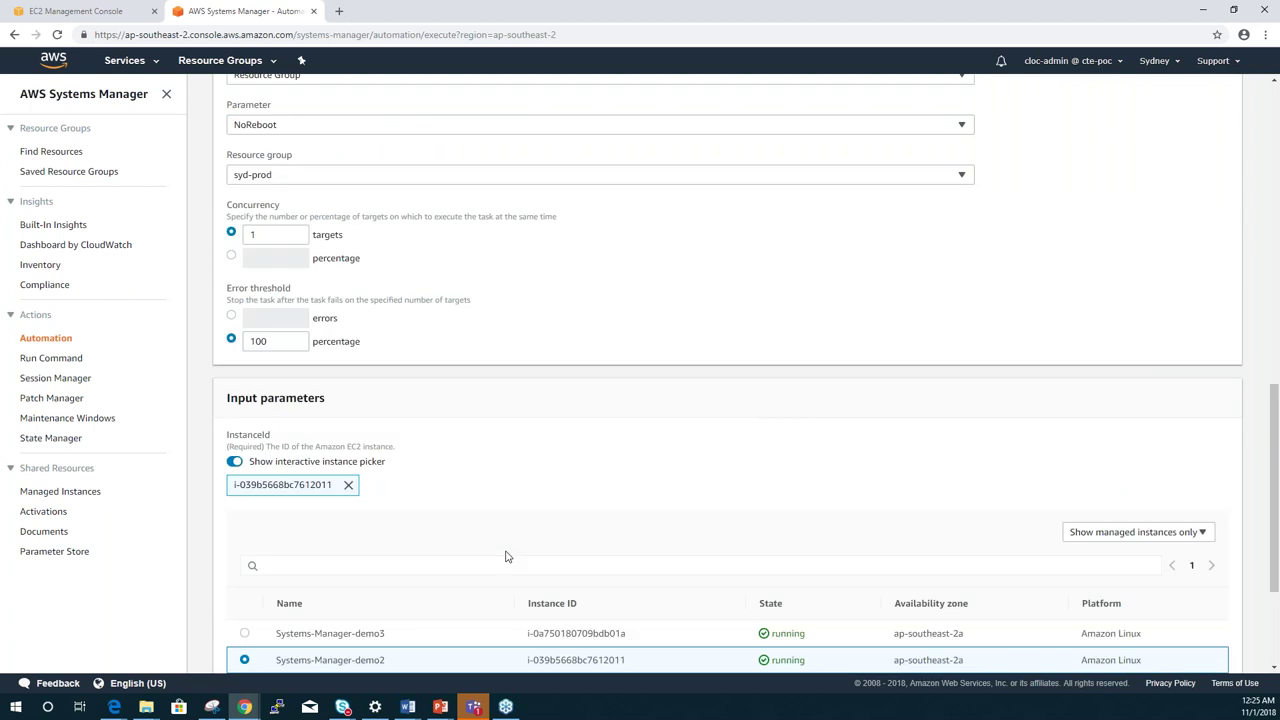
pyautogui.scroll(2, 506, 556)
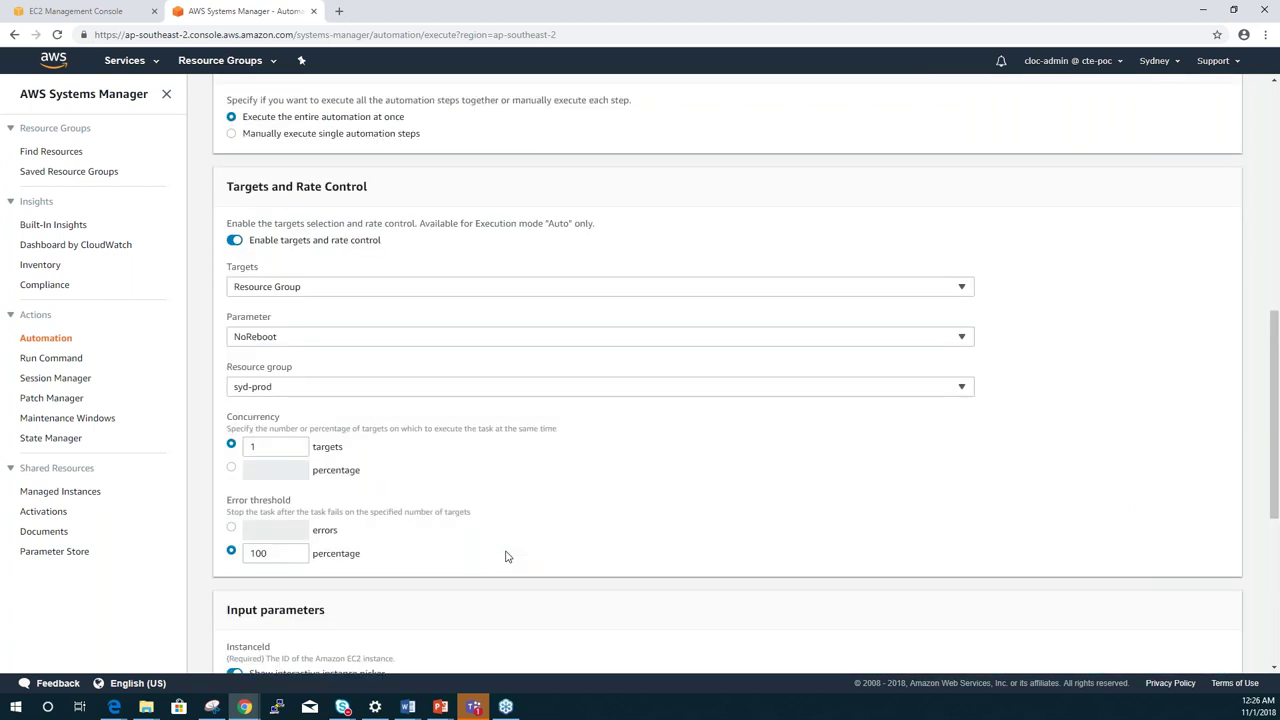
pyautogui.scroll(1, 506, 556)
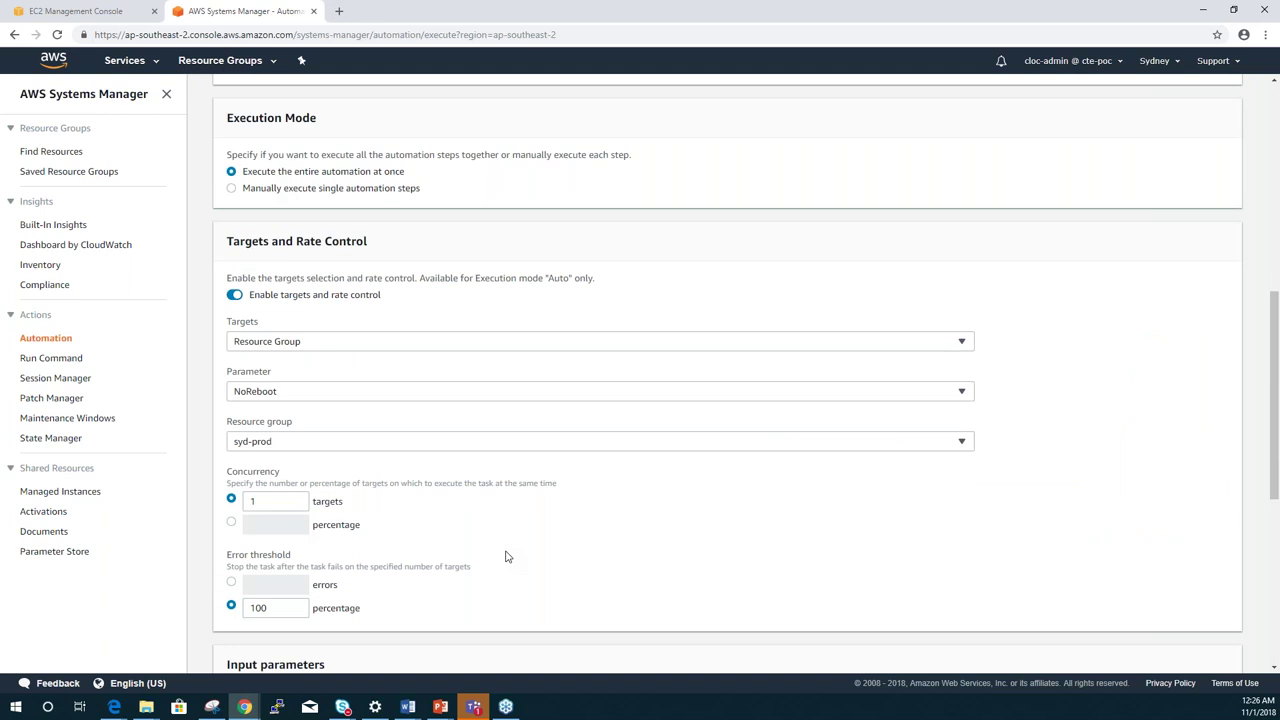
pyautogui.scroll(1, 506, 556)
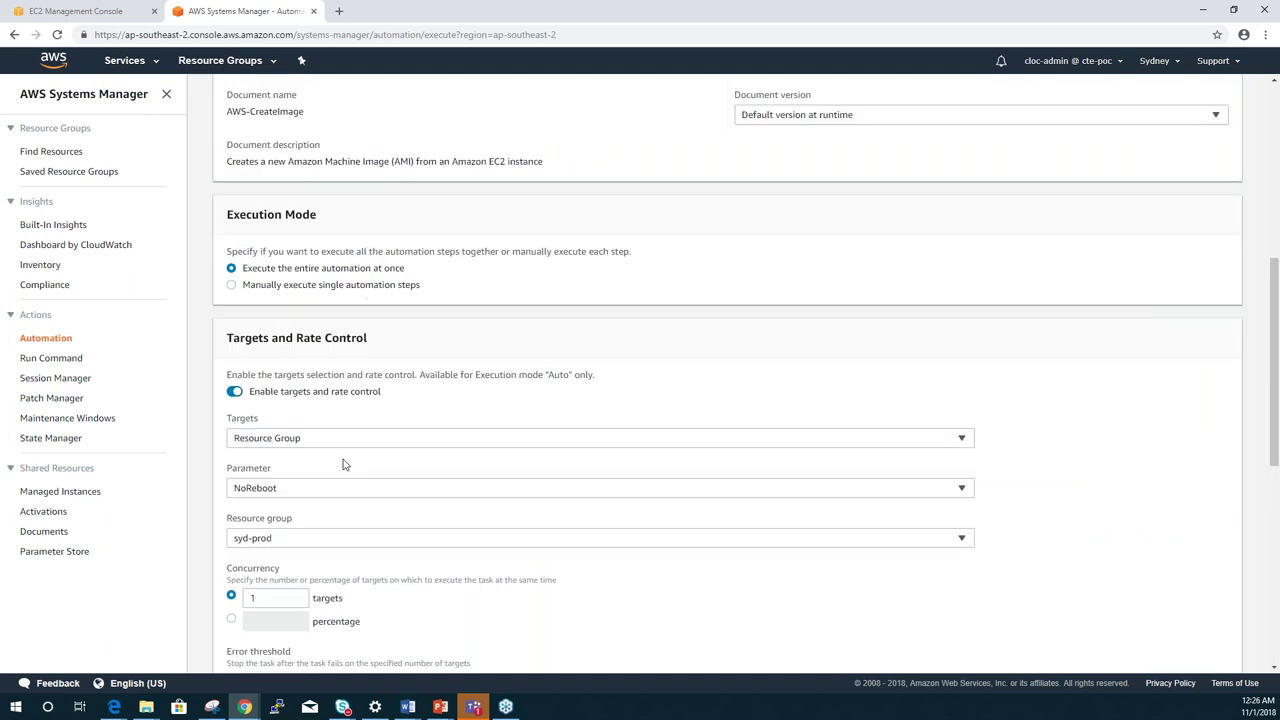
pyautogui.scroll(-1, 383, 481)
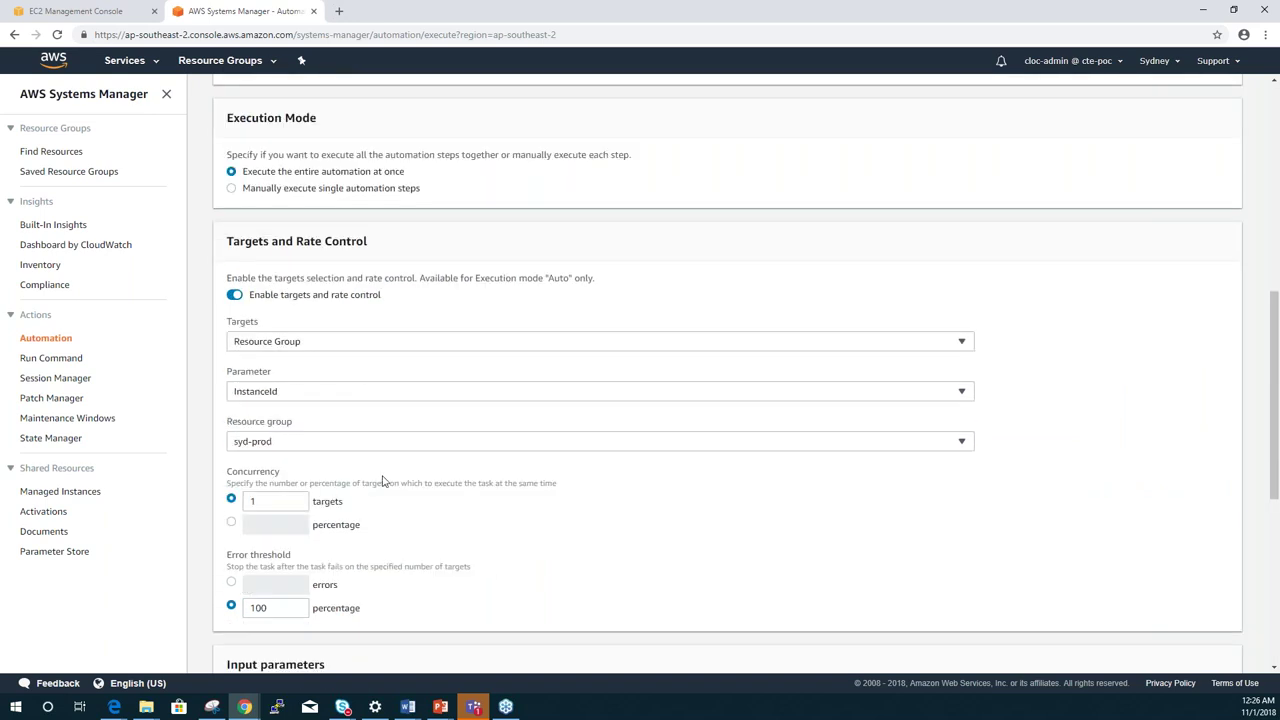
# - Set the NoReboot input parameter to true and execute the AWS-CreateImage automation
pyautogui.scroll(-5, 383, 481)
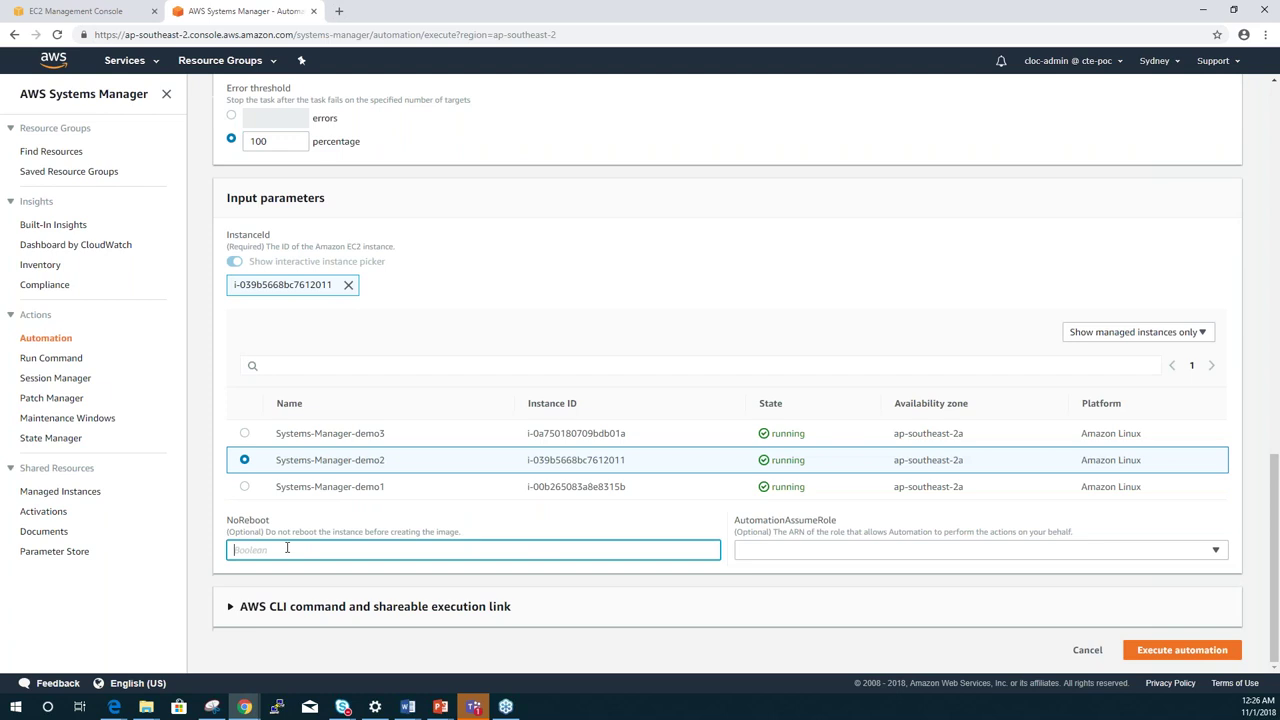
pyautogui.write('true')
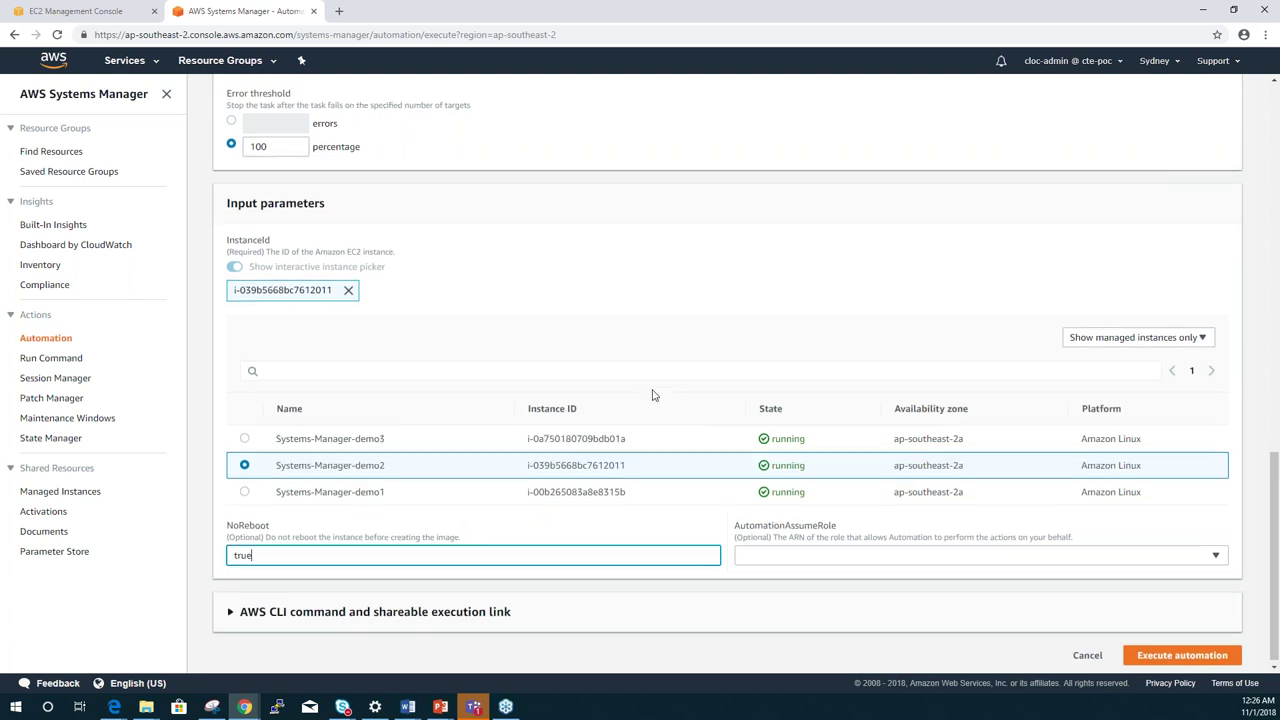
pyautogui.scroll(2, 652, 395)
pyautogui.scroll(2, 652, 395)
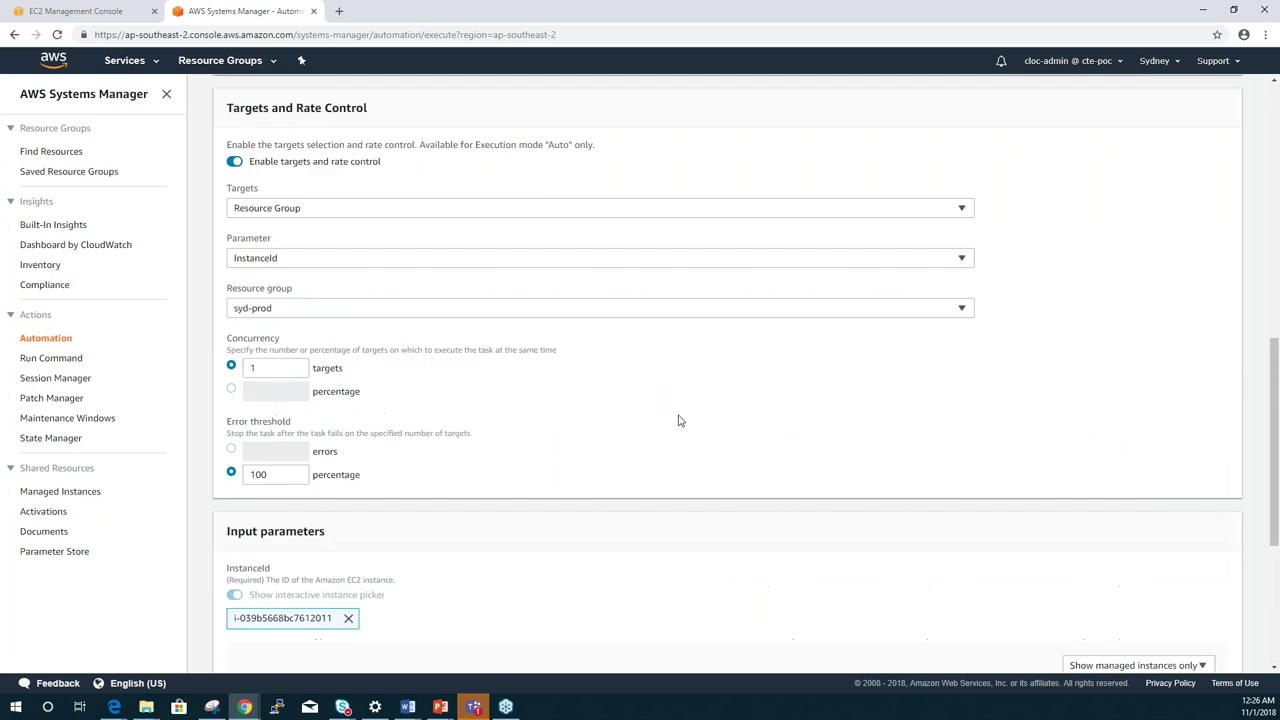
pyautogui.scroll(-4, 678, 420)
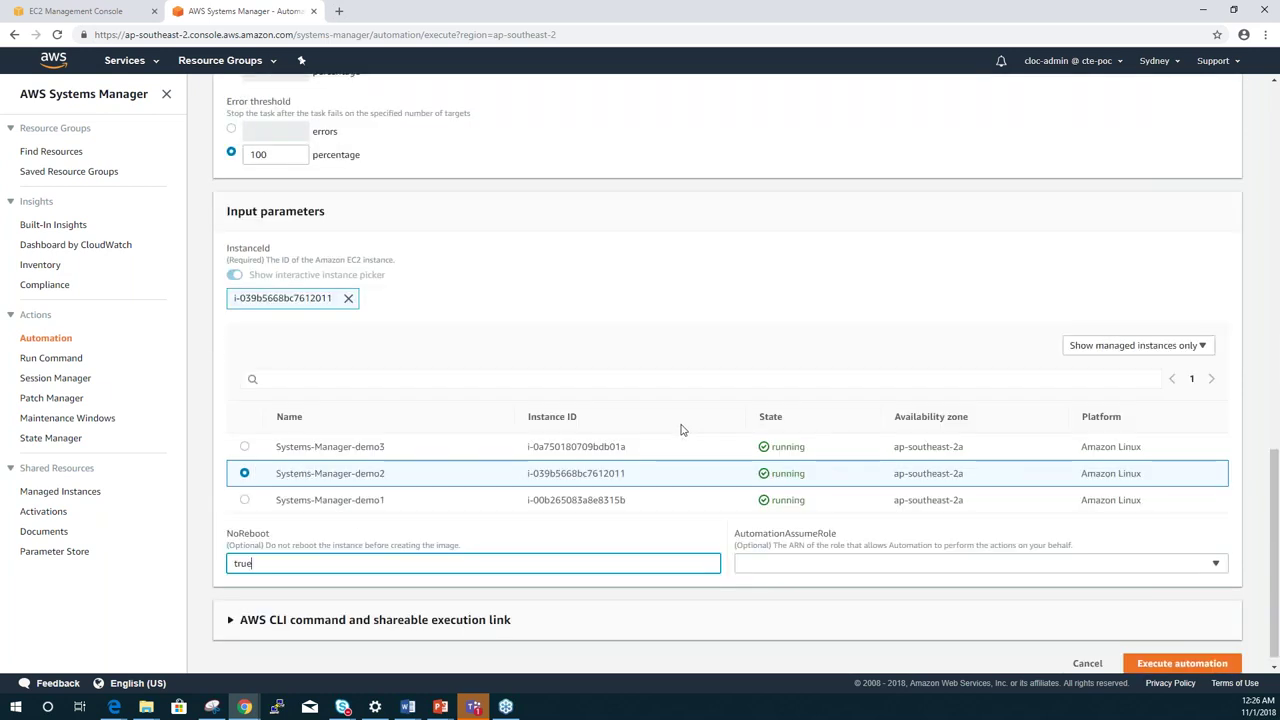
pyautogui.scroll(-1, 1000, 560)
pyautogui.click(1188, 655)
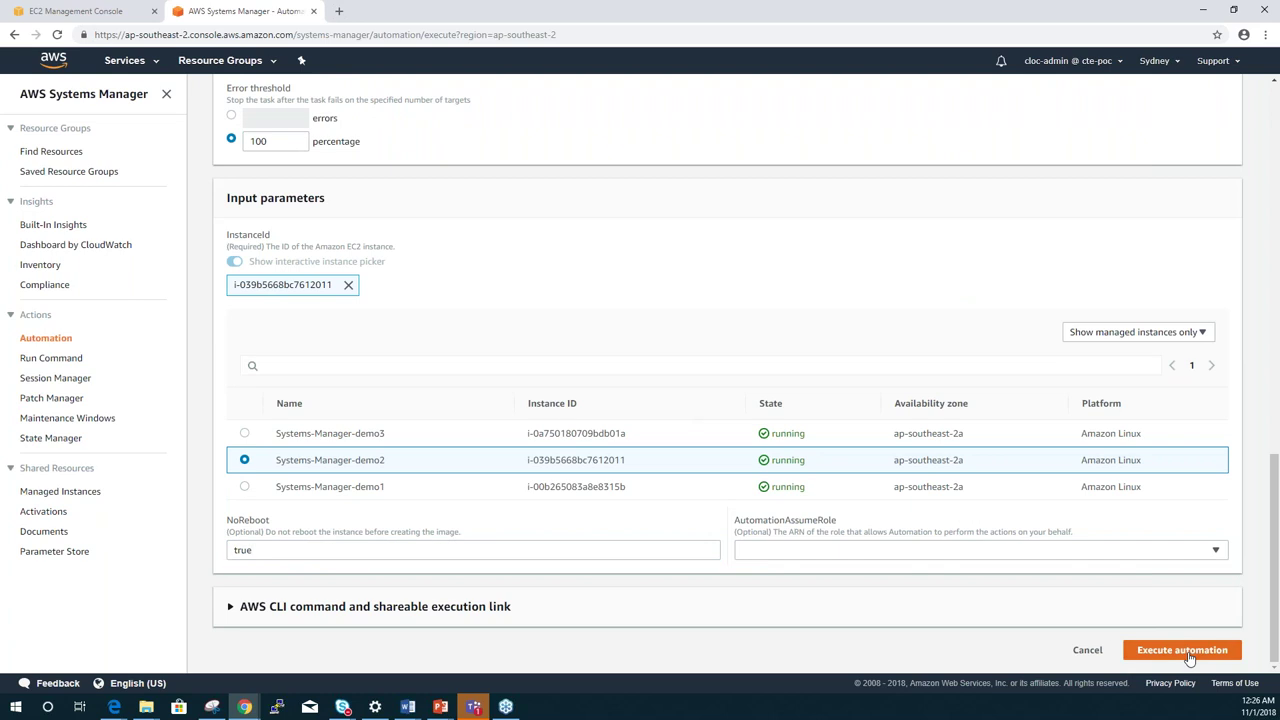
pyautogui.click(1188, 652)
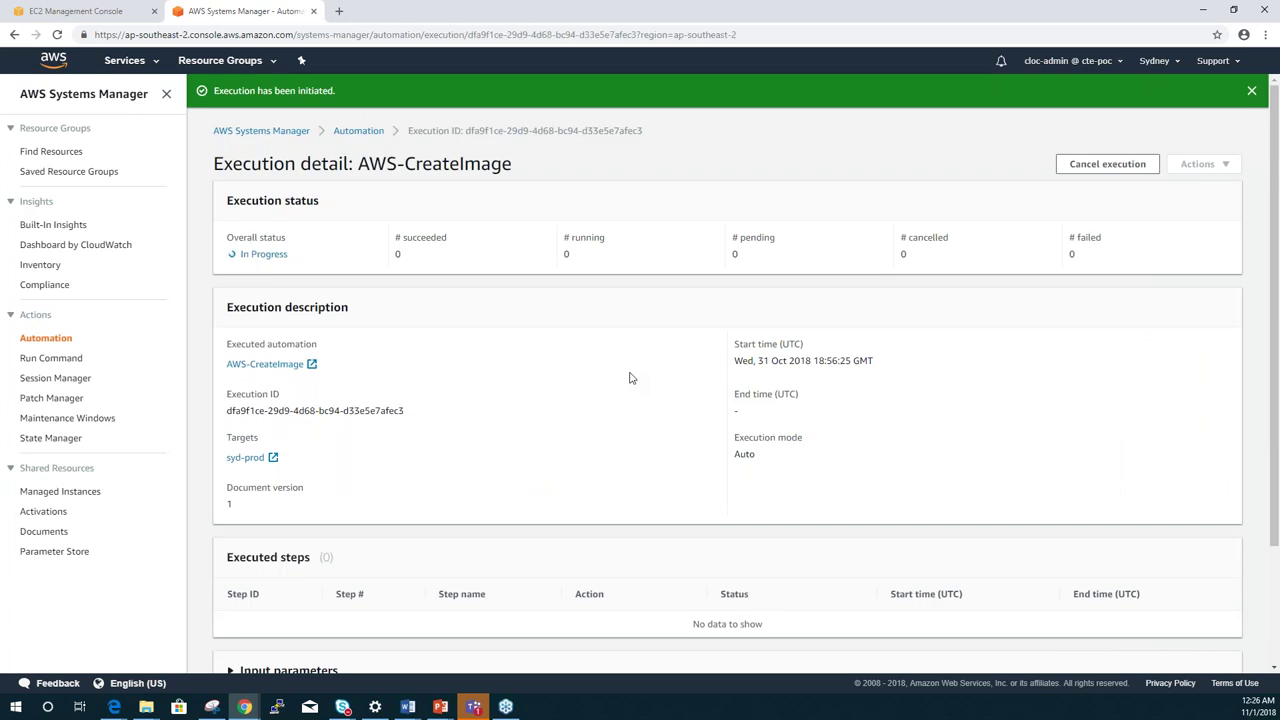
# - Review the status and description of the started AWS-CreateImage execution
pyautogui.scroll(-1, 630, 378)
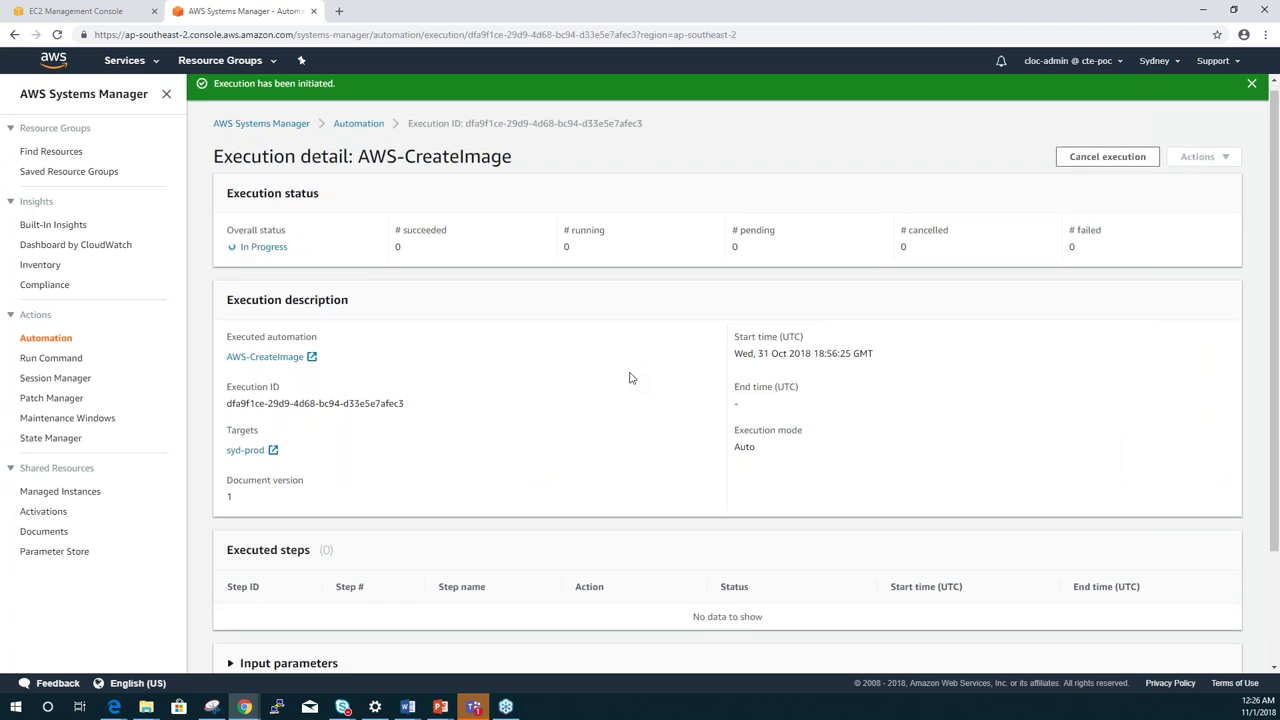
pyautogui.scroll(-1, 630, 378)
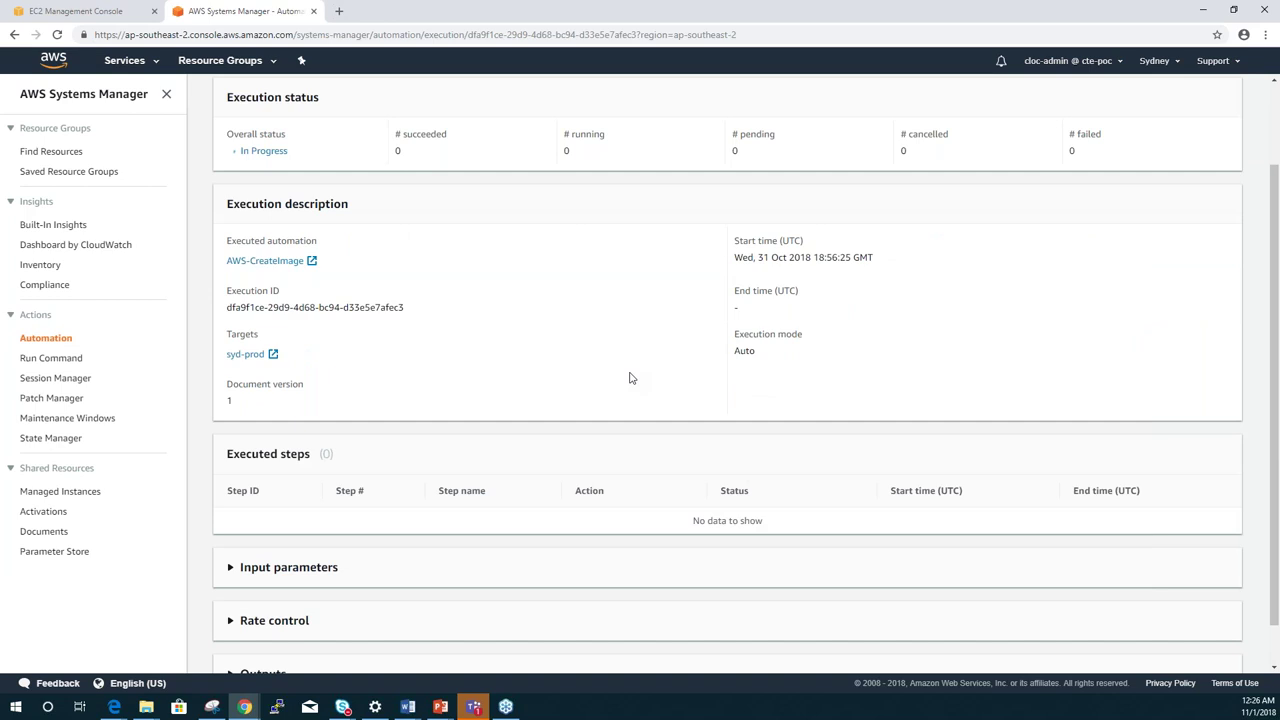
pyautogui.scroll(1, 630, 378)
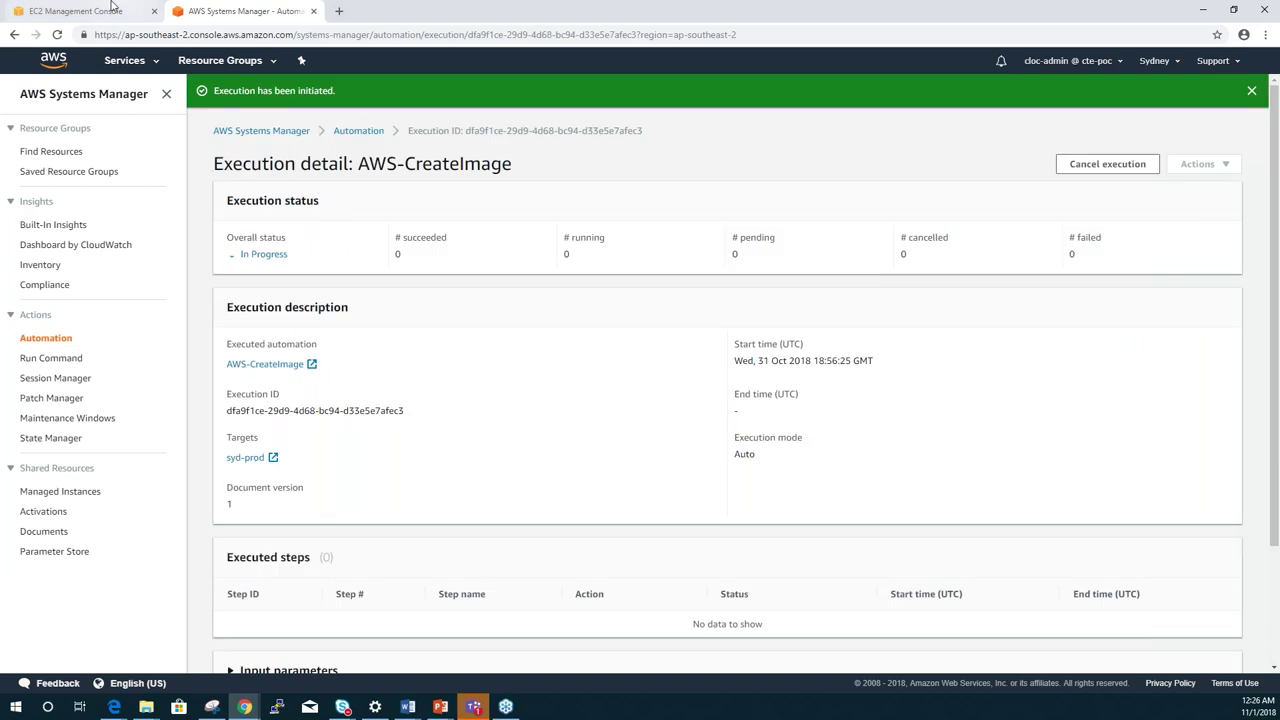
# - Check the new image in a separate tab with the EC2 AMIs list, and view the list of automation executions in Systems Manager
pyautogui.click(113, 10)
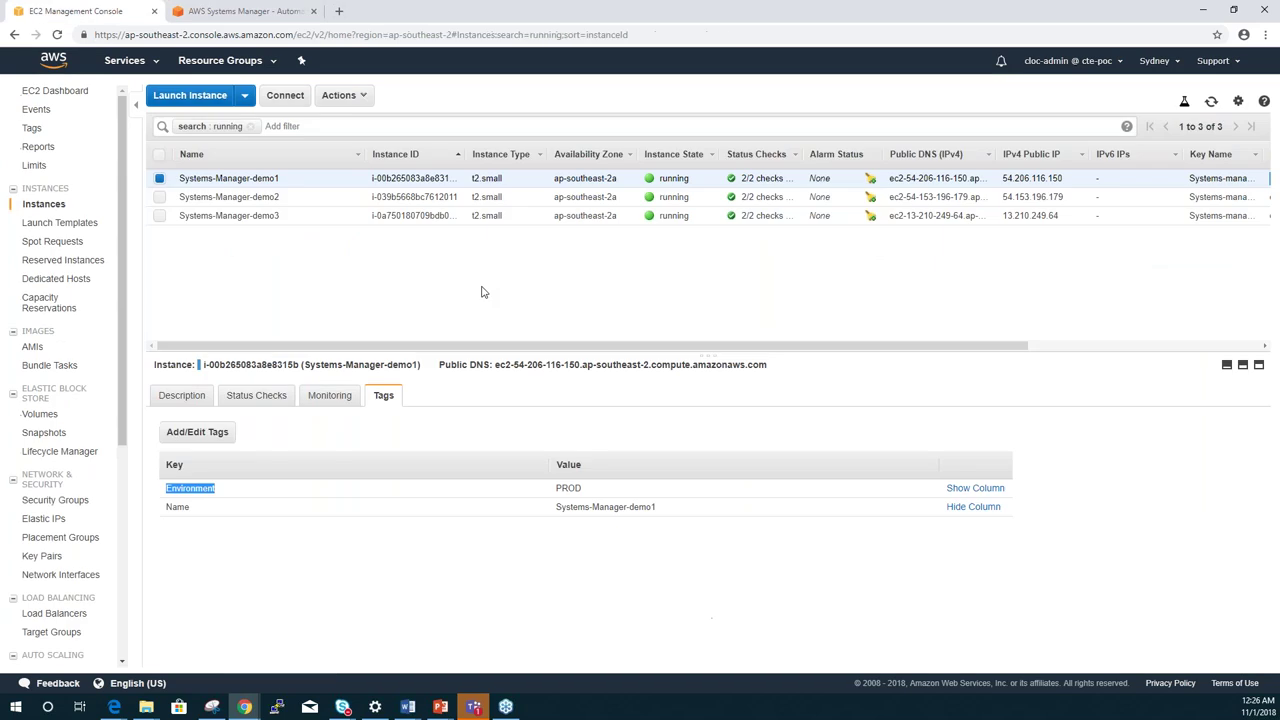
pyautogui.middleClick(56, 340)
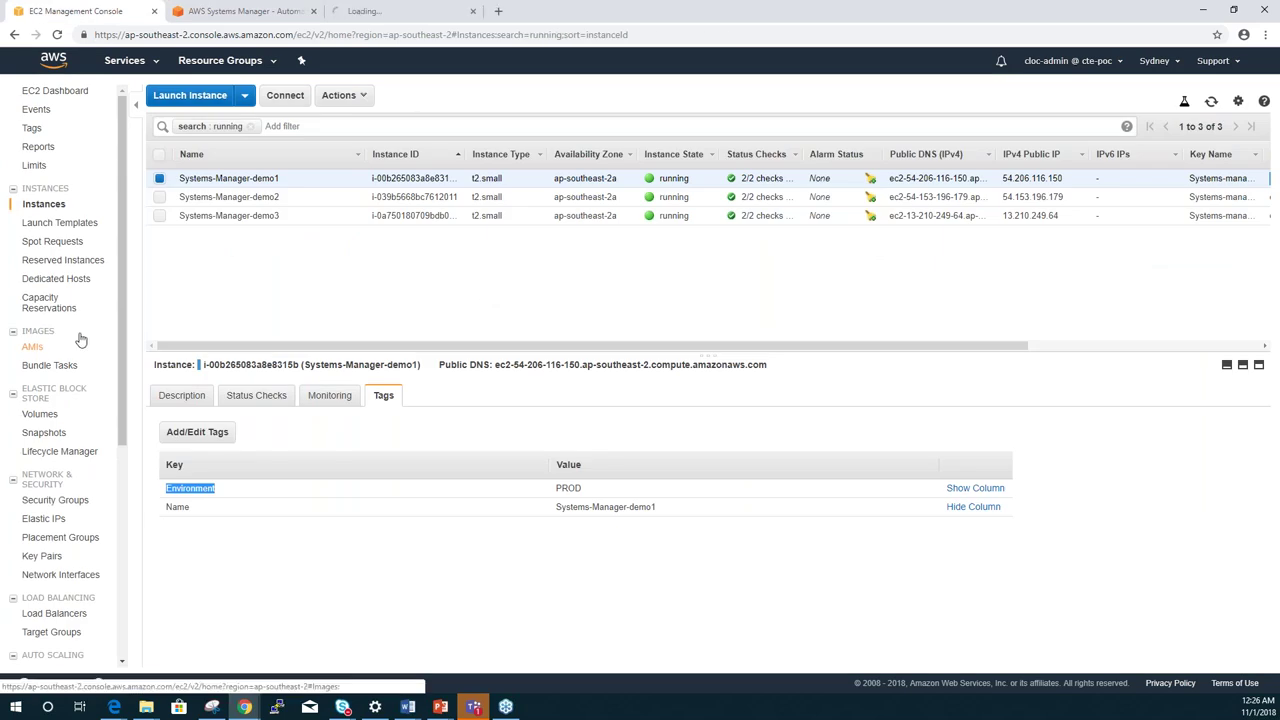
pyautogui.click(398, 11)
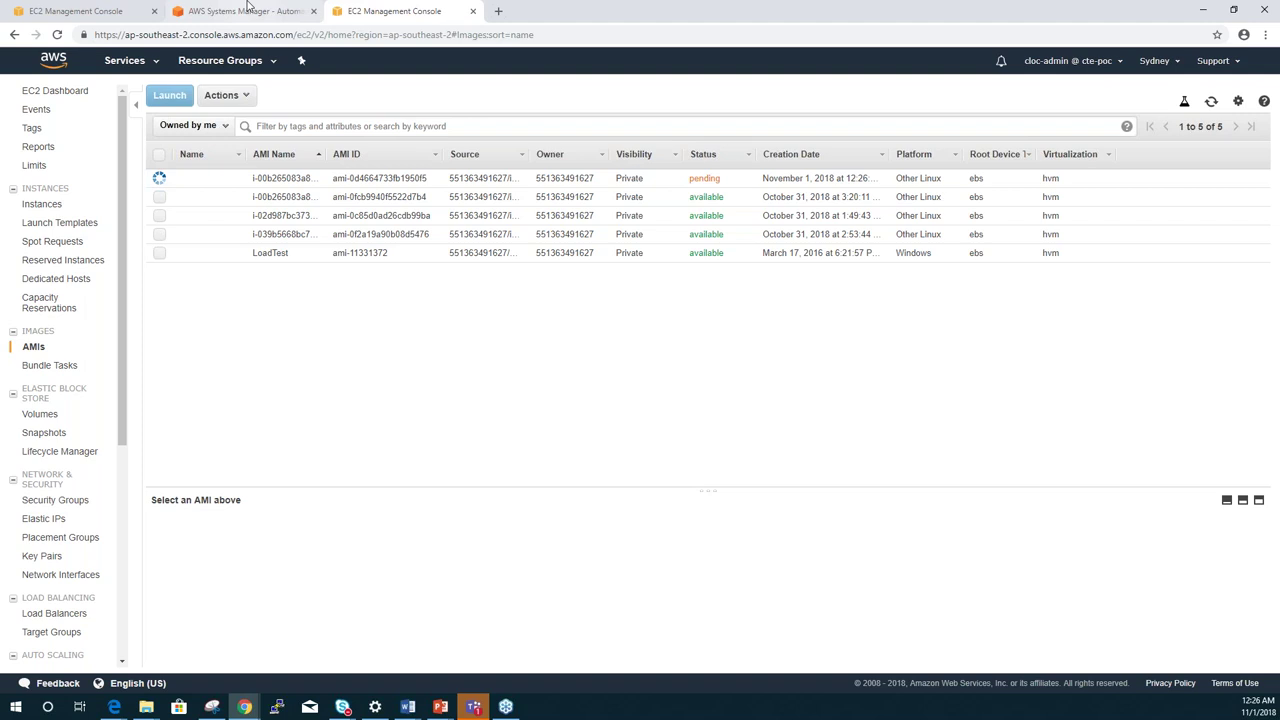
pyautogui.click(248, 6)
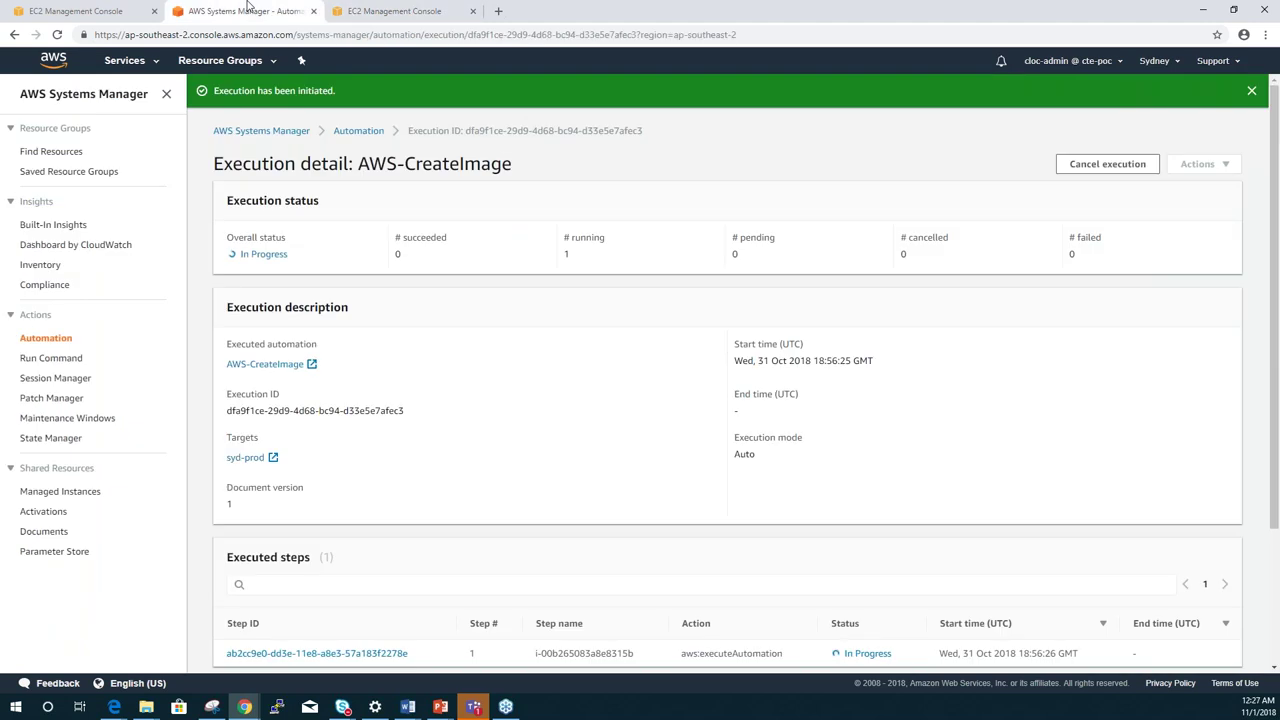
pyautogui.click(46, 340)
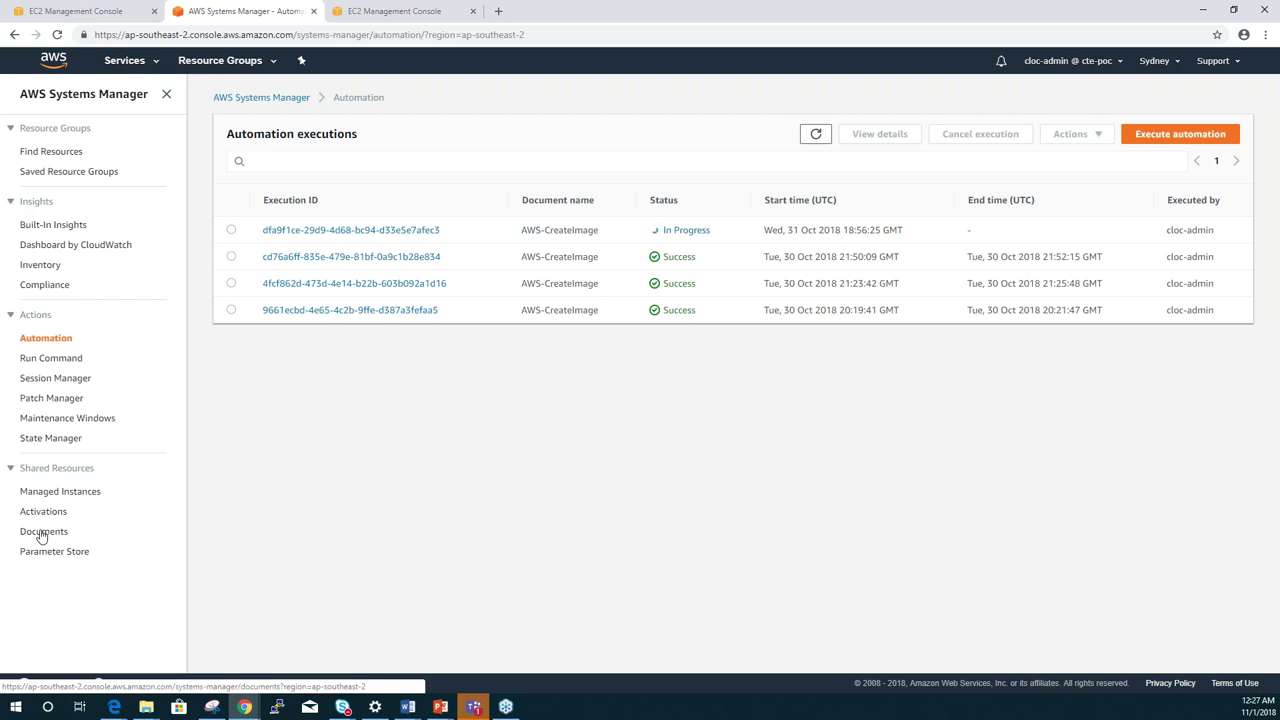
# - Start a new Run Command request and select AWS-RunShellScript as its command document
pyautogui.click(65, 362)
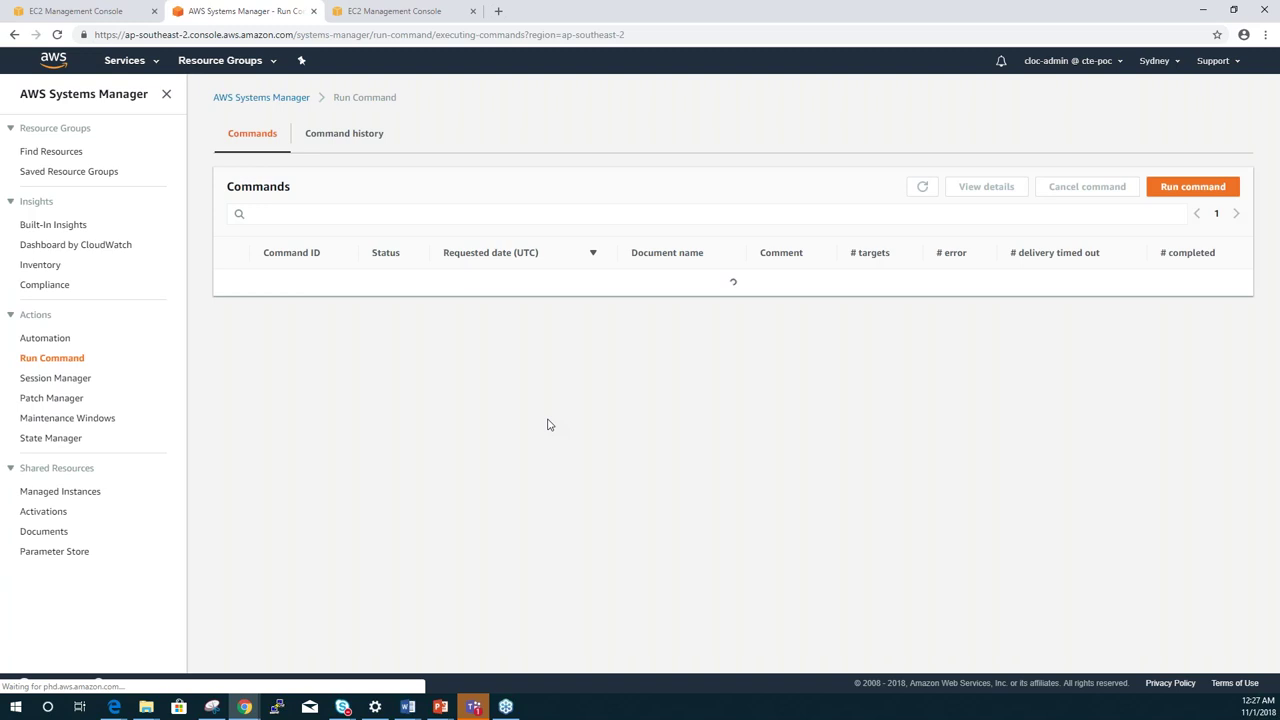
pyautogui.click(1191, 188)
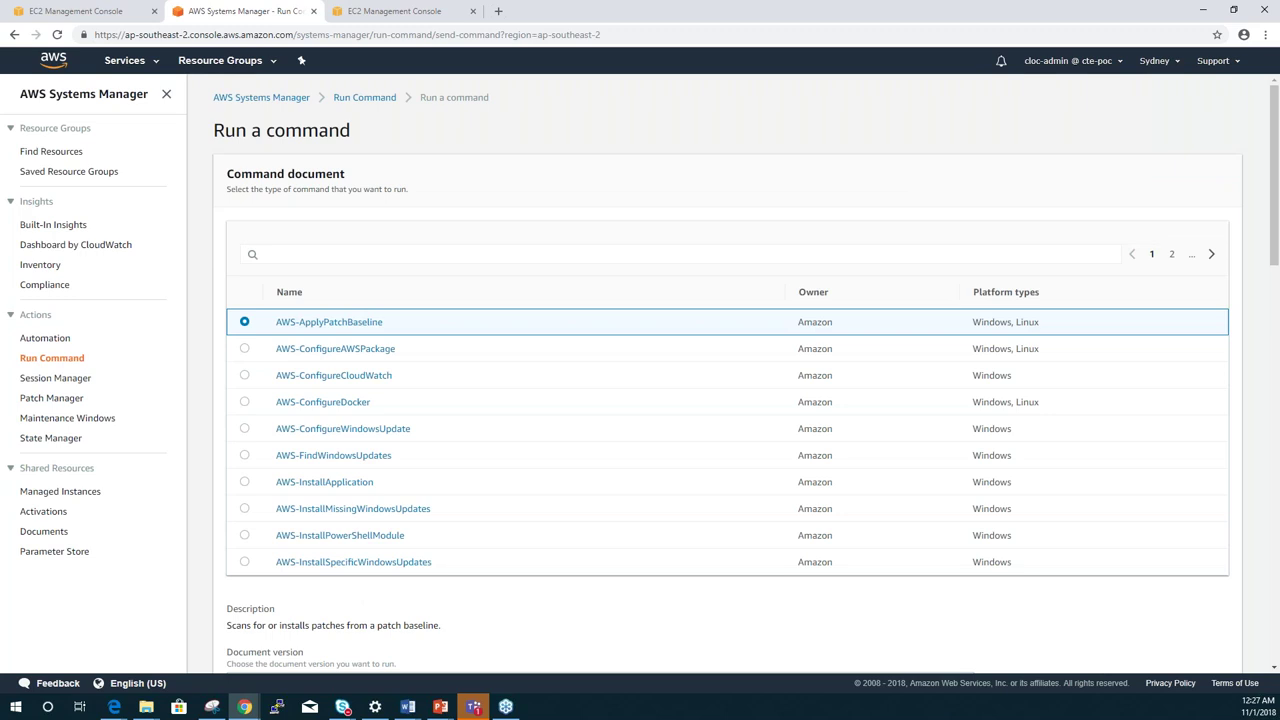
pyautogui.click(1211, 255)
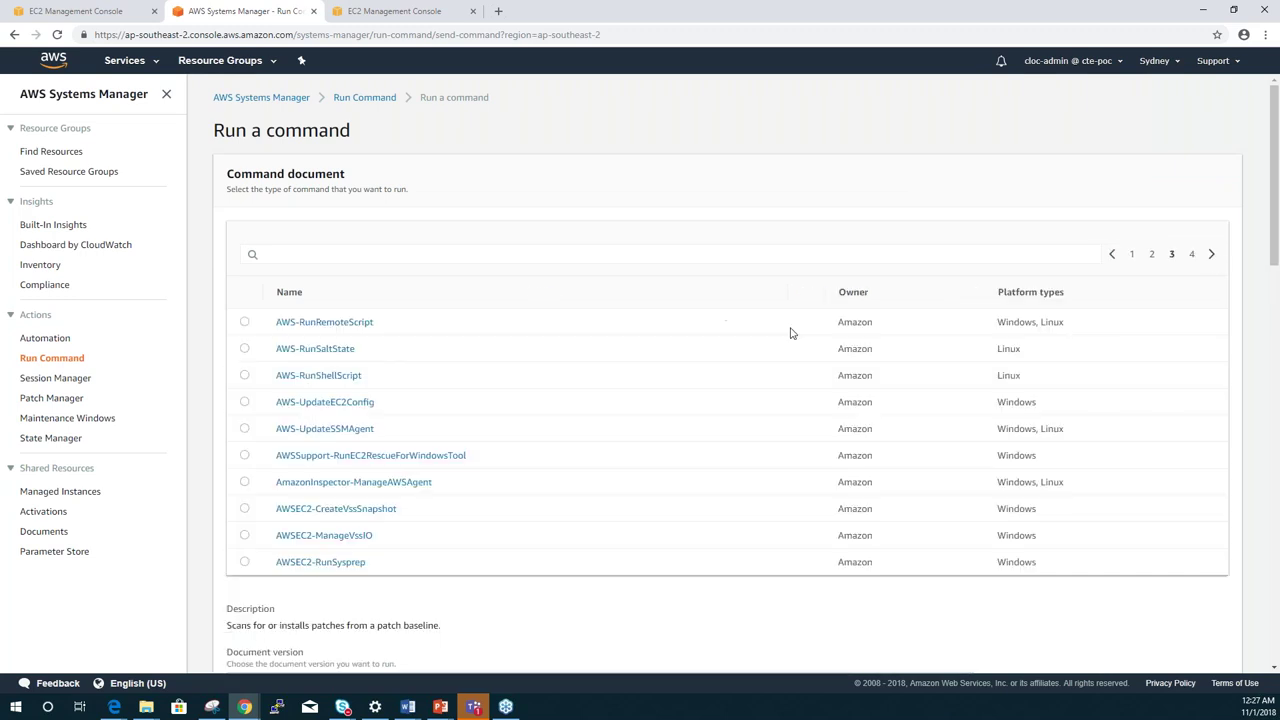
pyautogui.click(590, 377)
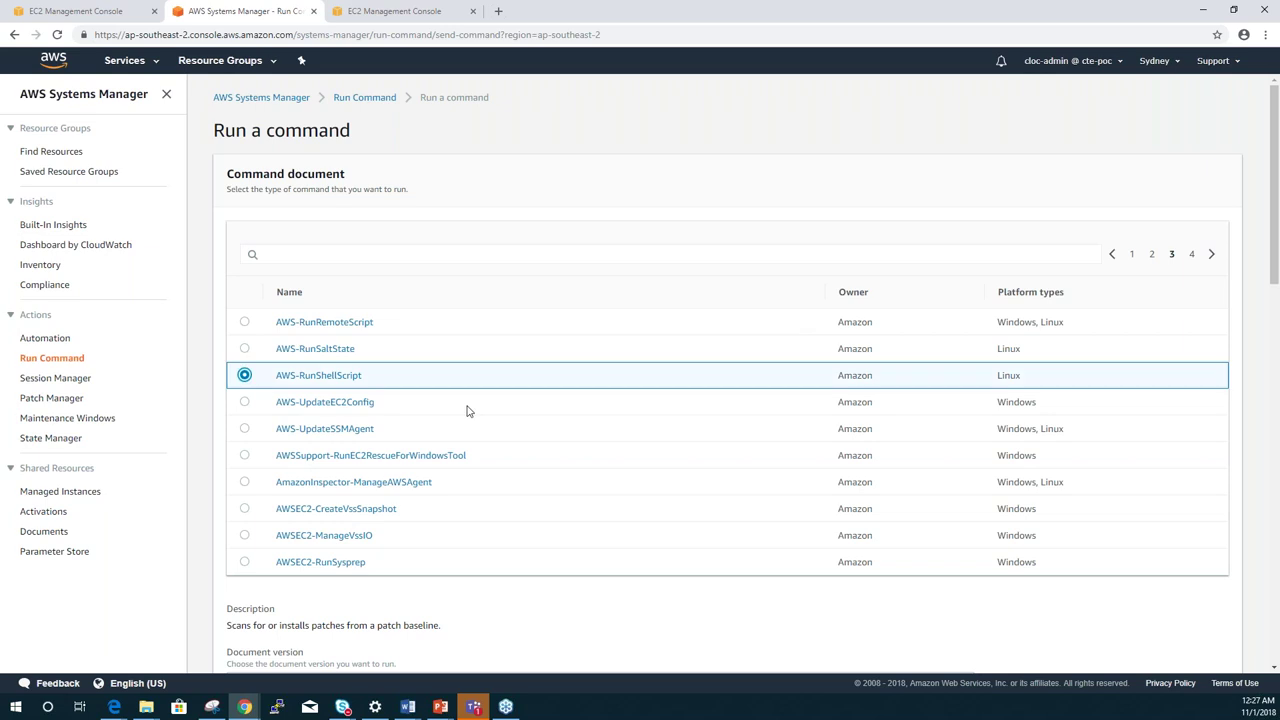
# - Enter "sudo grep fail /var/log/secure" as the shell command to run
pyautogui.scroll(-5, 466, 411)
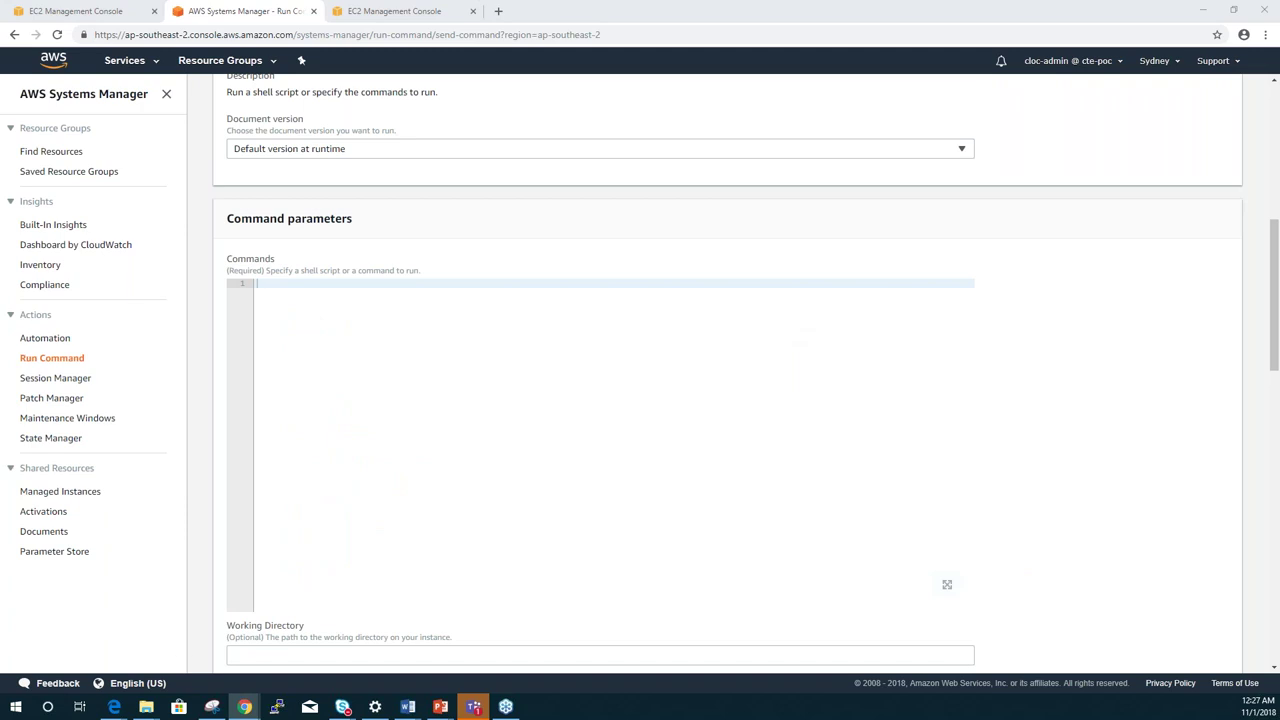
pyautogui.press('super+d')
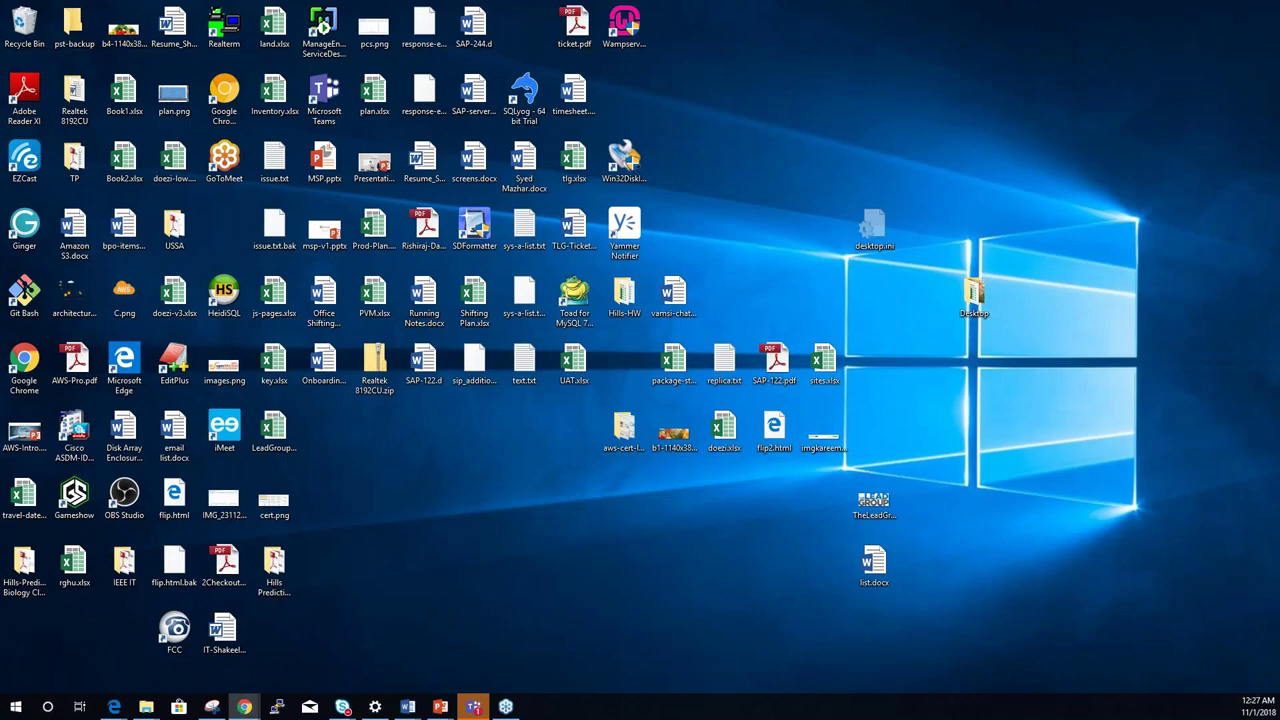
pyautogui.press('super+d')
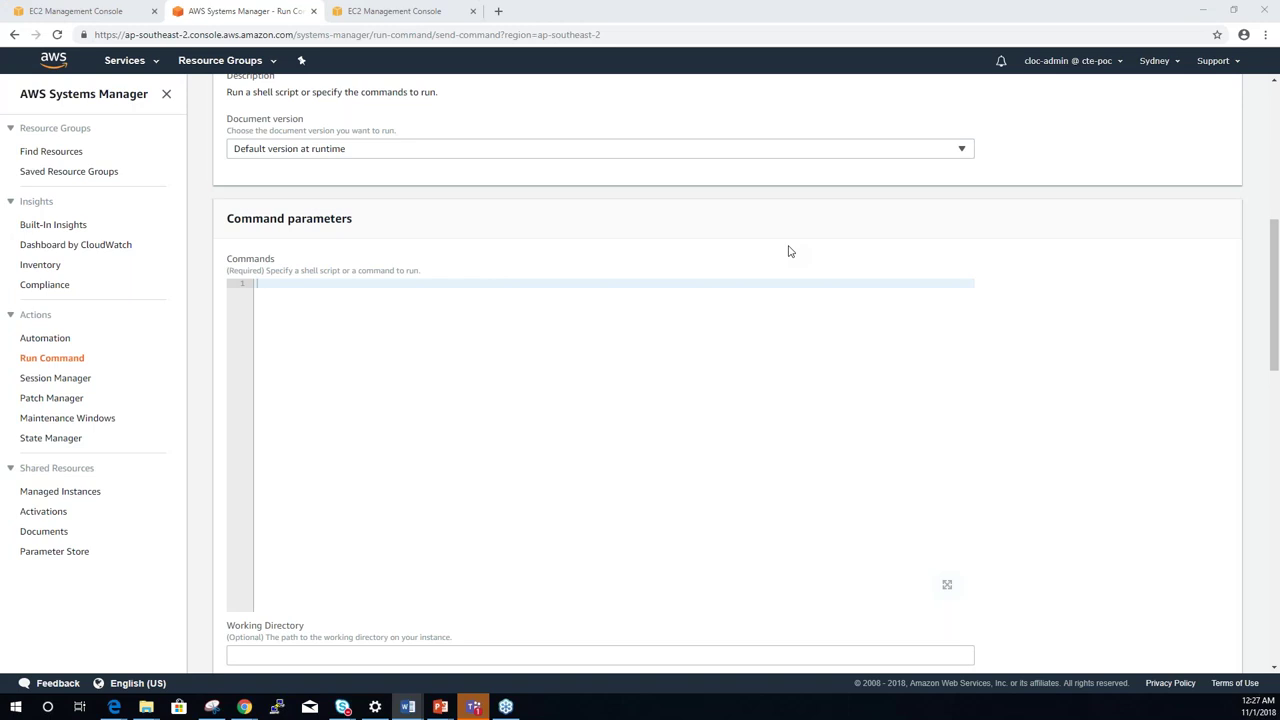
pyautogui.click(714, 284)
pyautogui.write('sudo grep fail /var/log/secure')
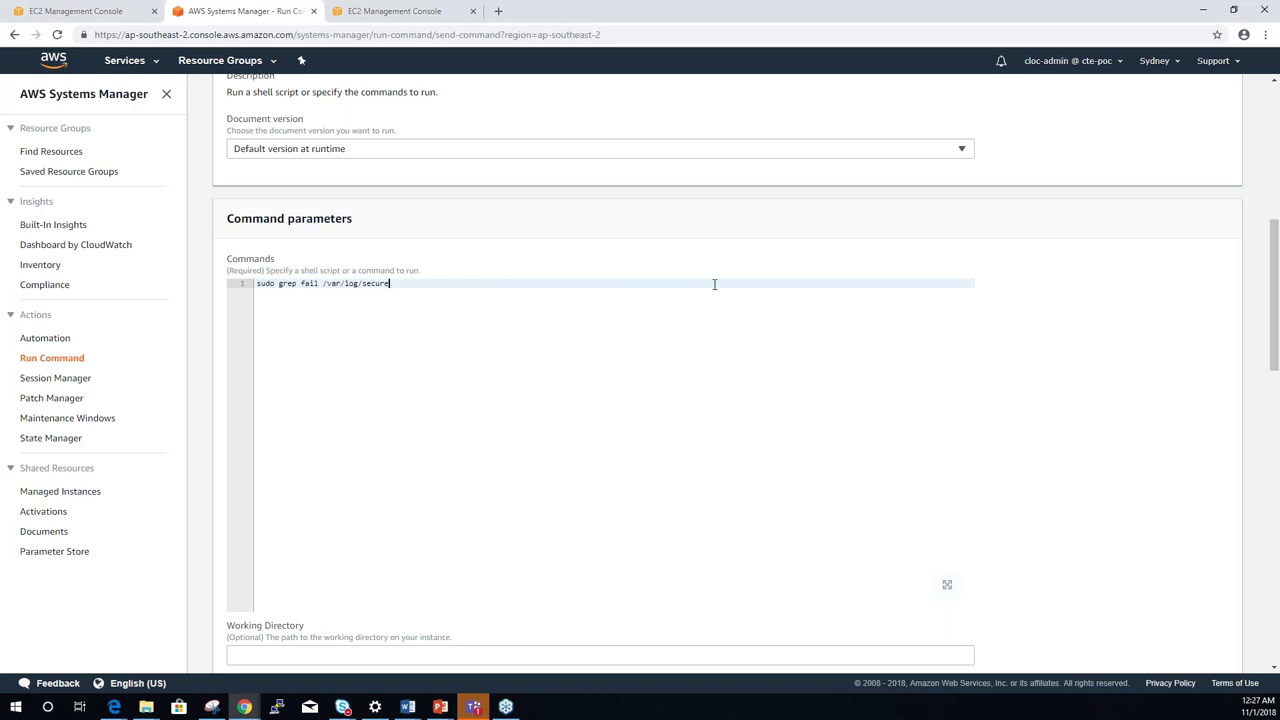
# - Select the Systems-Manager-demo2 instance manually as the target of the shell command
pyautogui.scroll(-3, 714, 284)
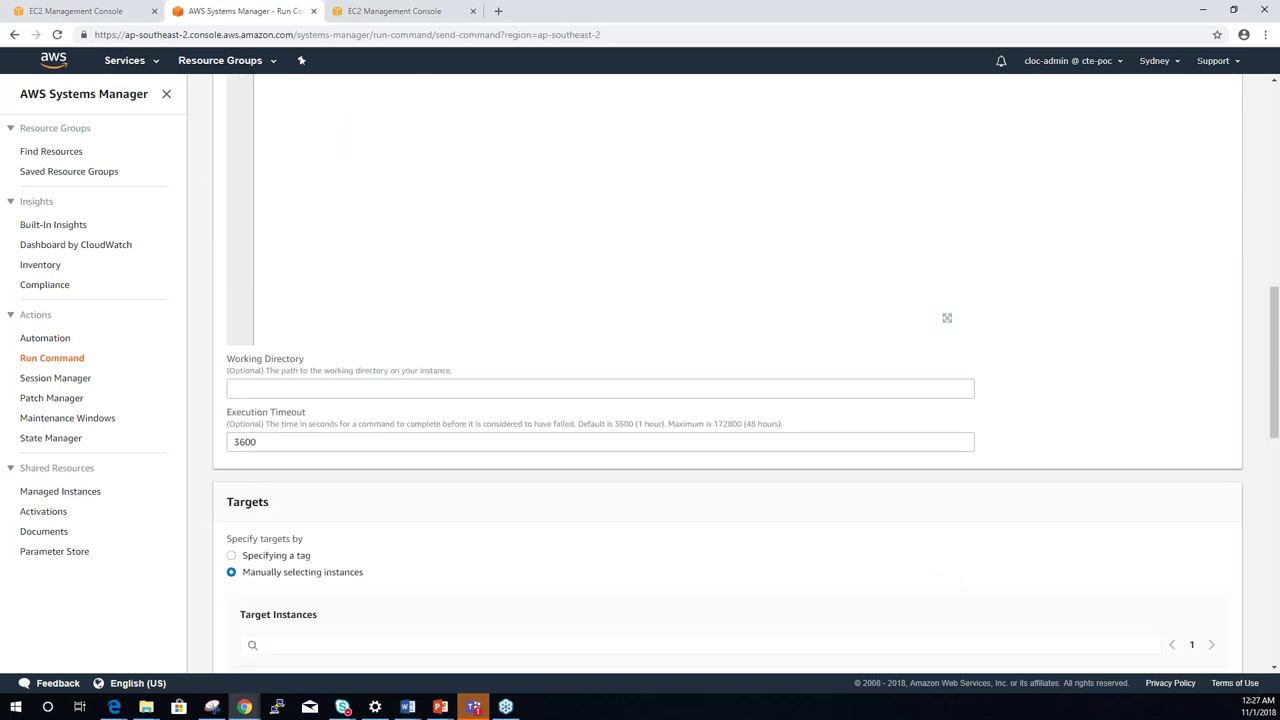
pyautogui.scroll(3, 714, 284)
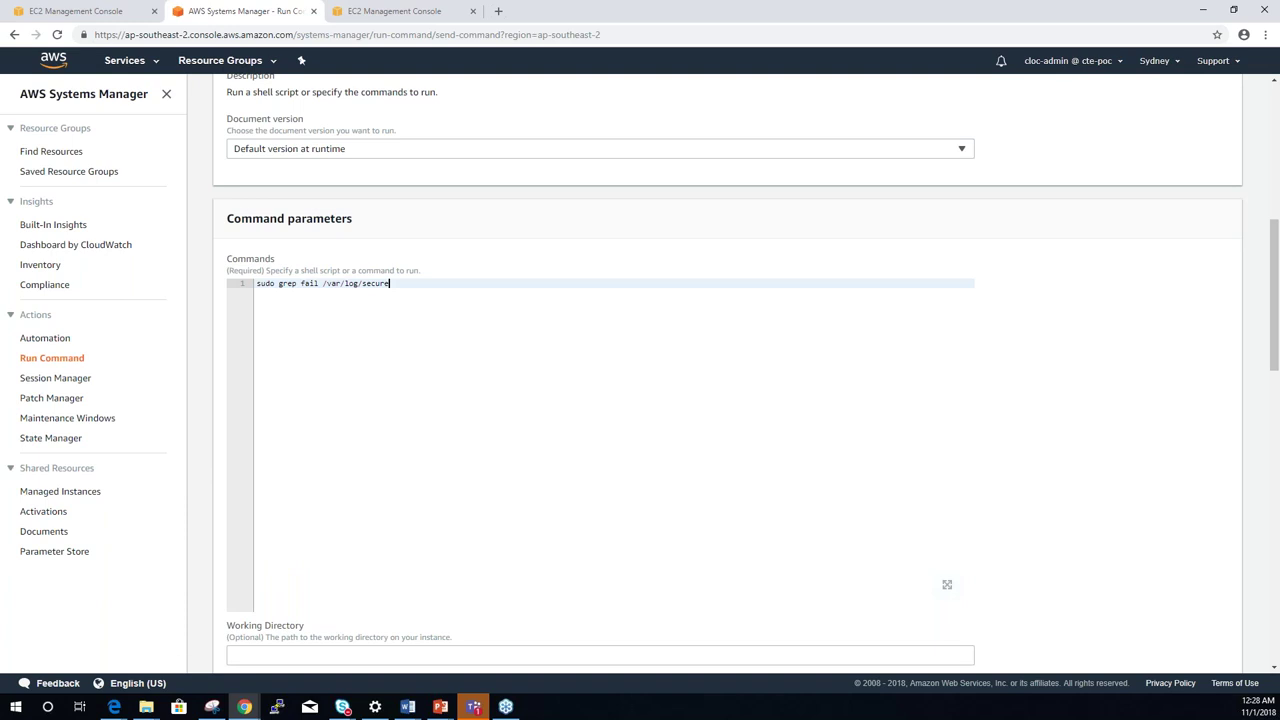
pyautogui.scroll(3, 728, 370)
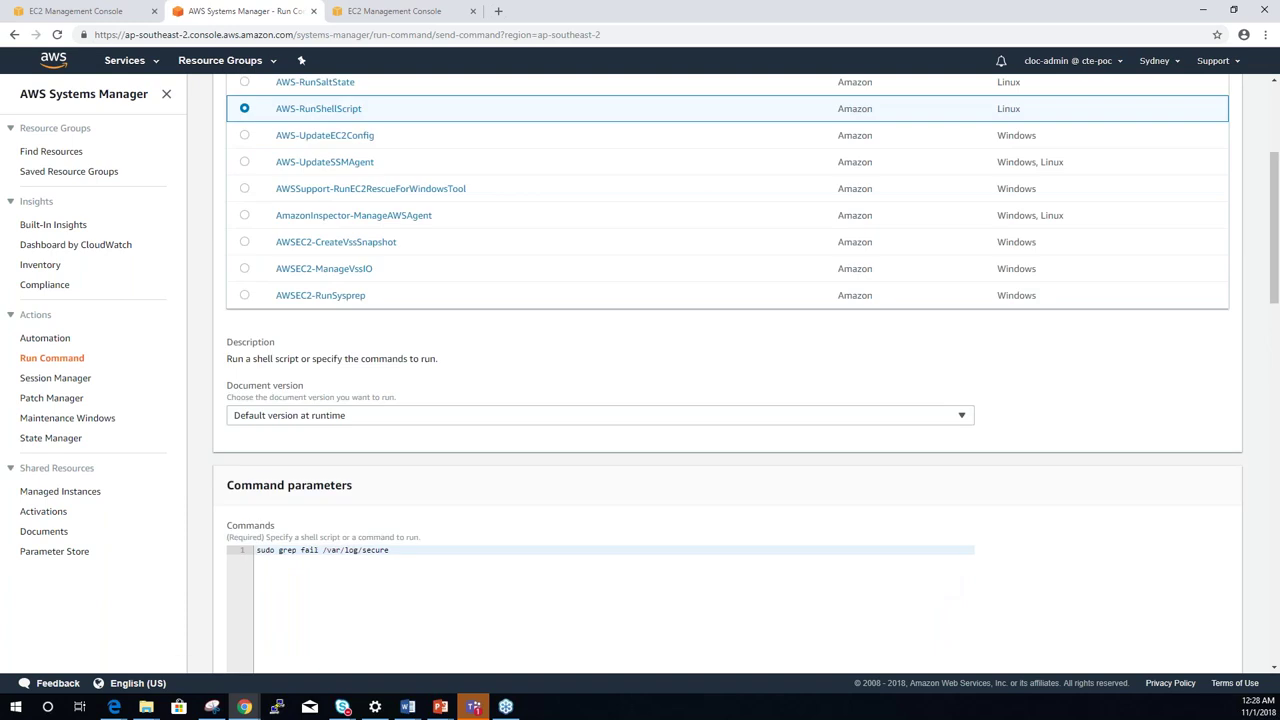
pyautogui.scroll(-6, 728, 370)
pyautogui.scroll(-2, 250, 550)
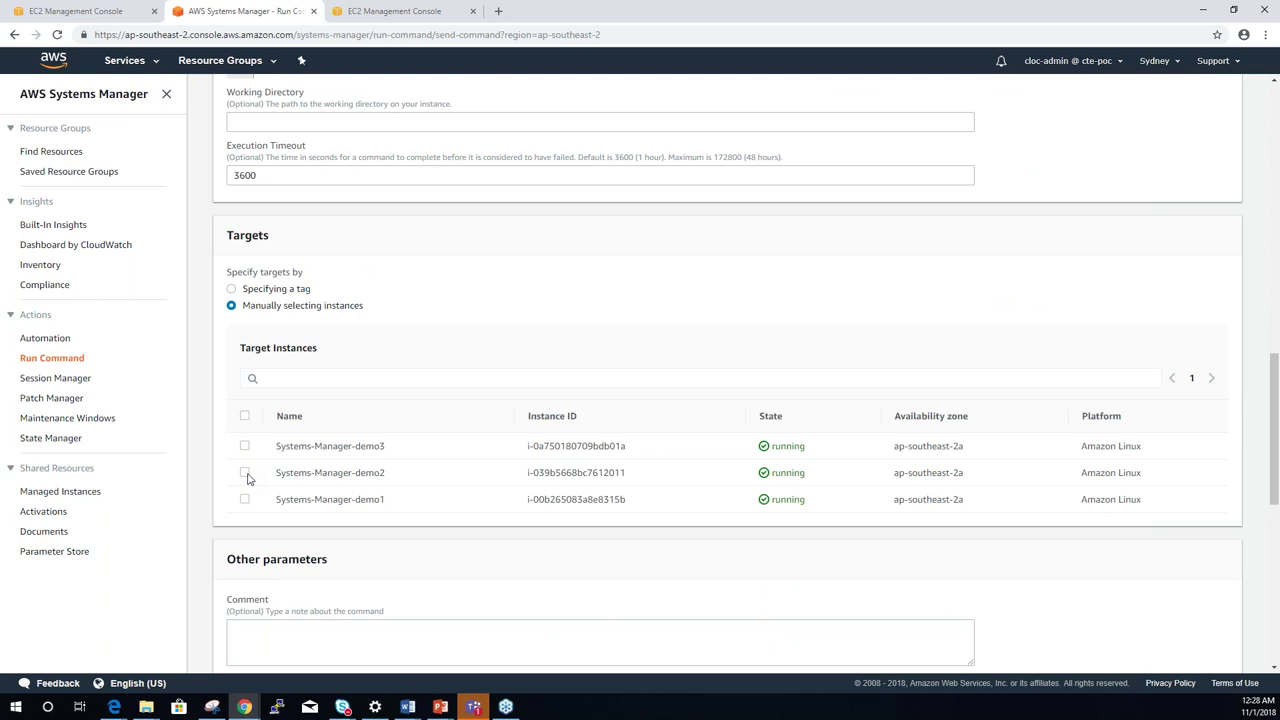
pyautogui.click(246, 475)
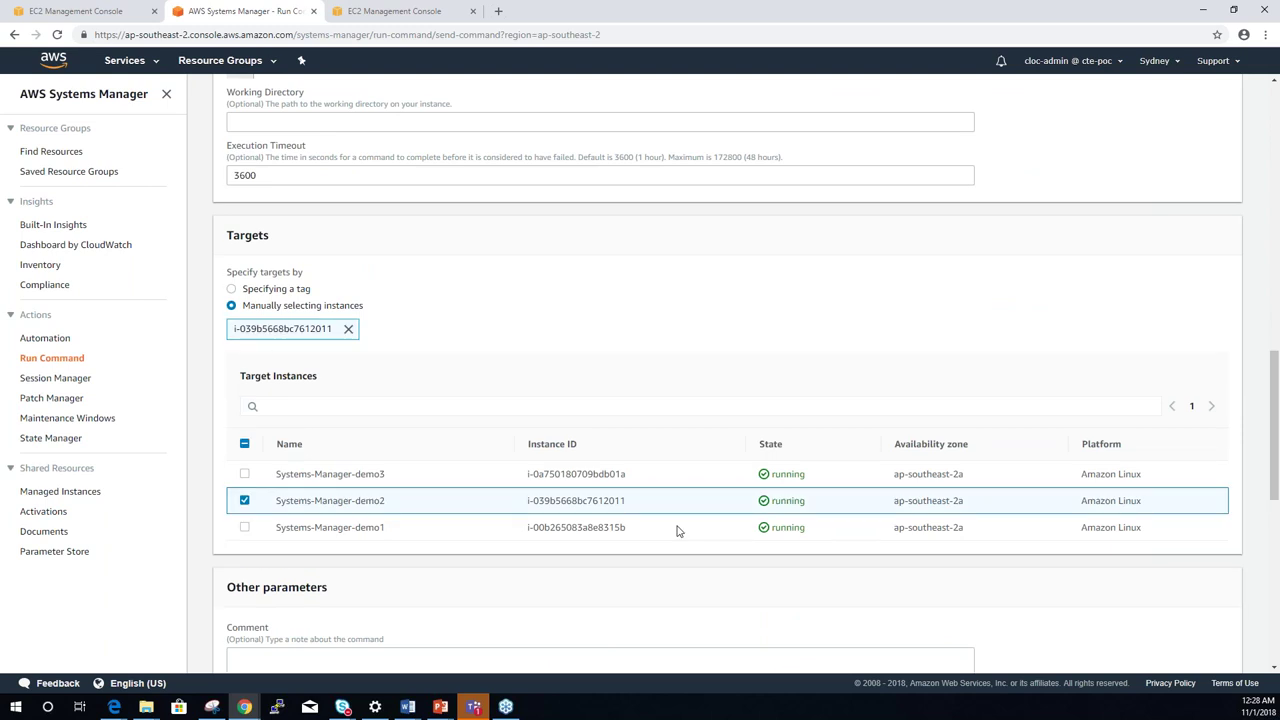
# - Turn off writing the command output to an S3 bucket in the output options
pyautogui.scroll(-3, 684, 531)
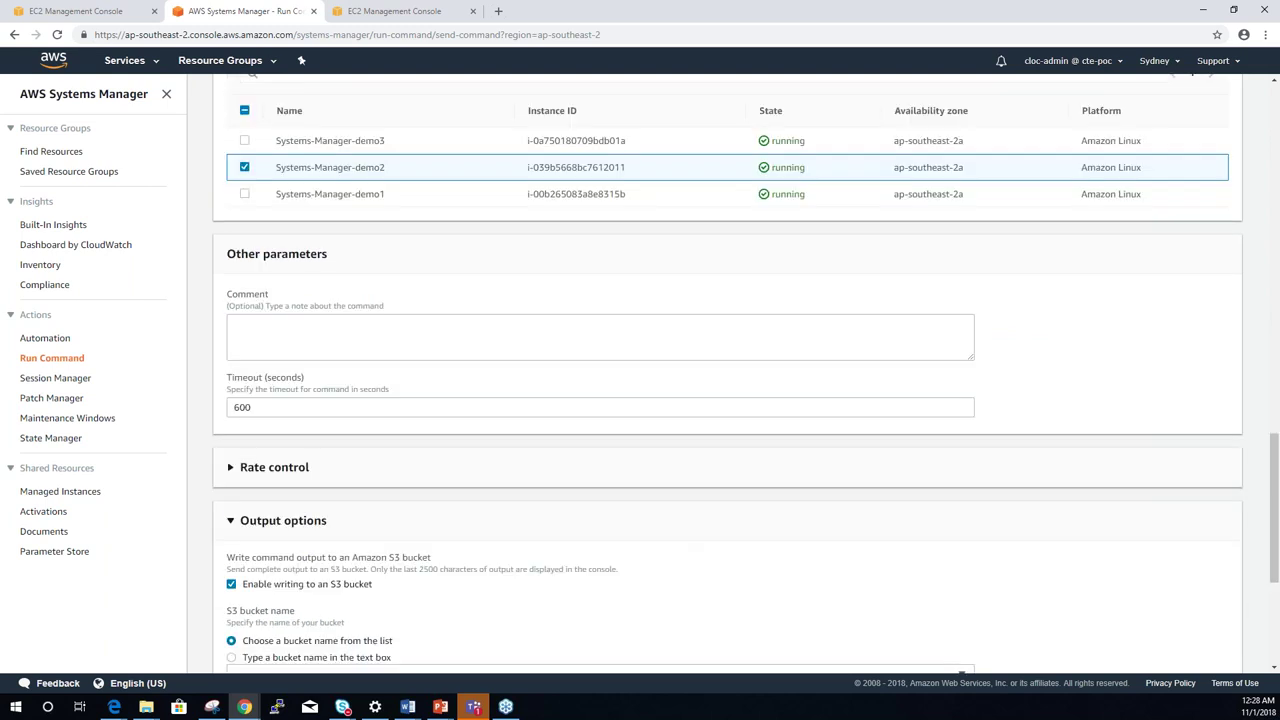
pyautogui.scroll(-2, 233, 390)
pyautogui.click(231, 385)
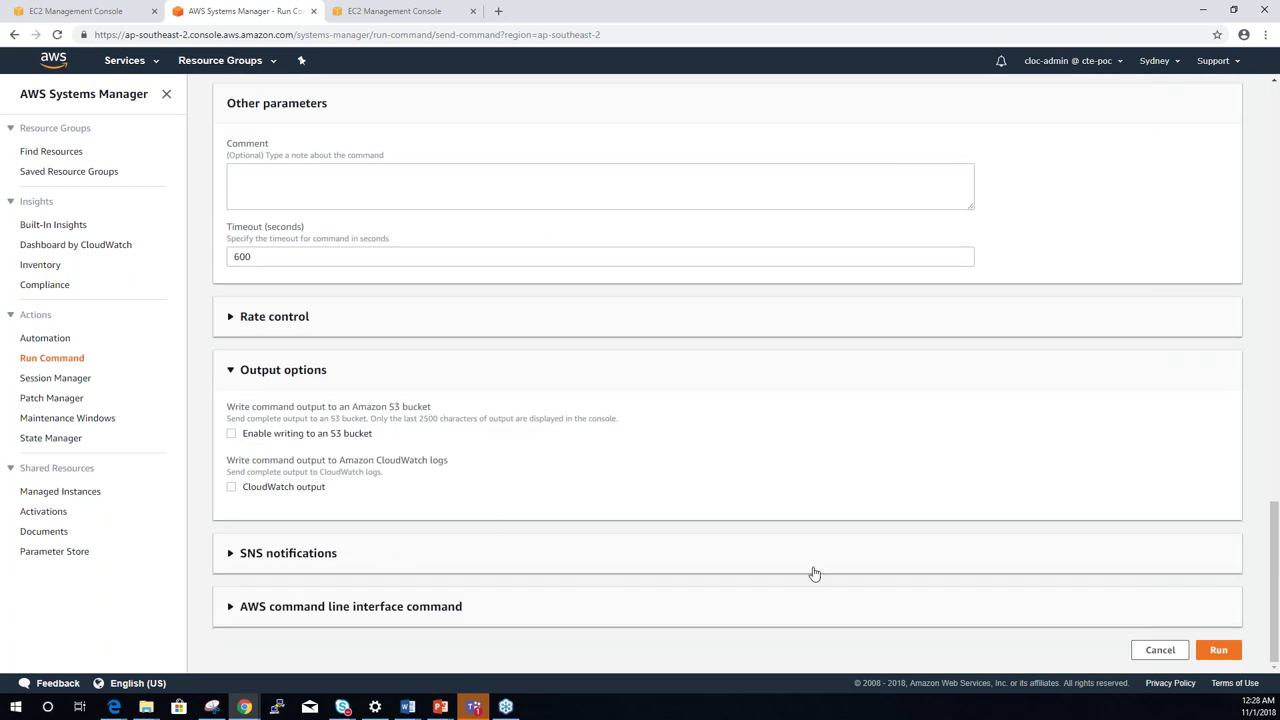
# - Show the equivalent AWS CLI command for the request and run the shell script
pyautogui.click(653, 608)
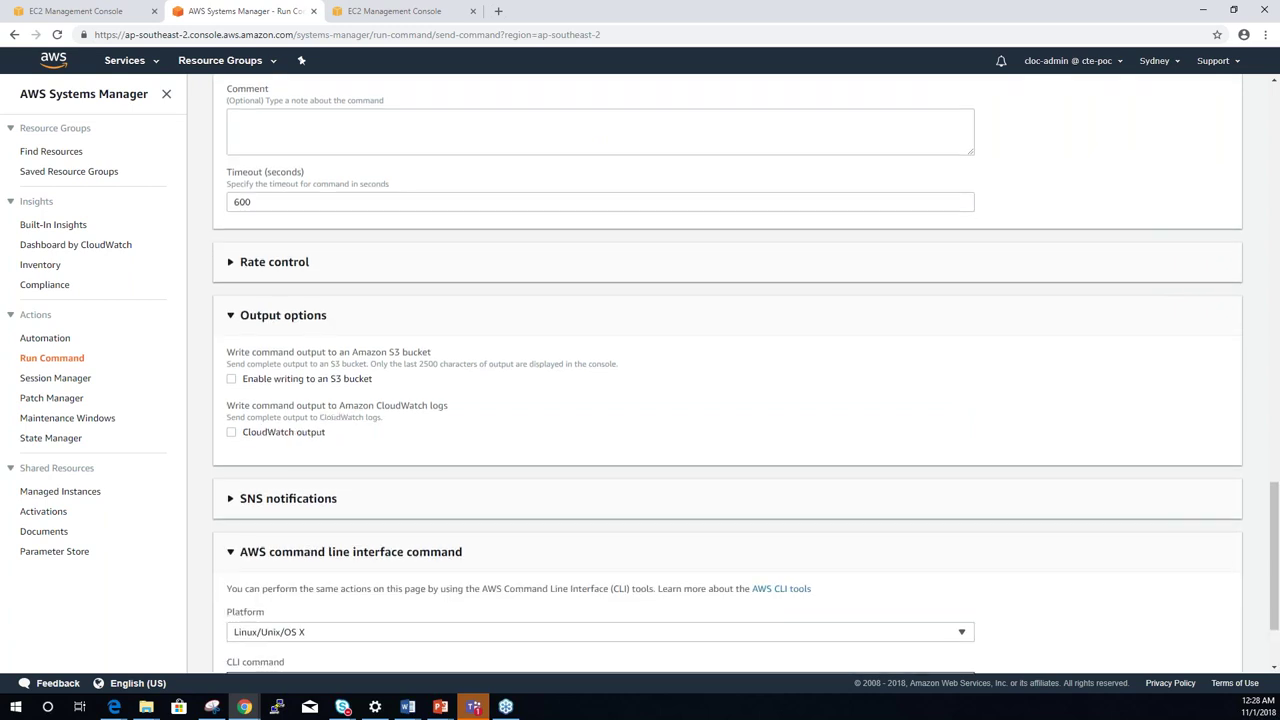
pyautogui.scroll(-2, 737, 576)
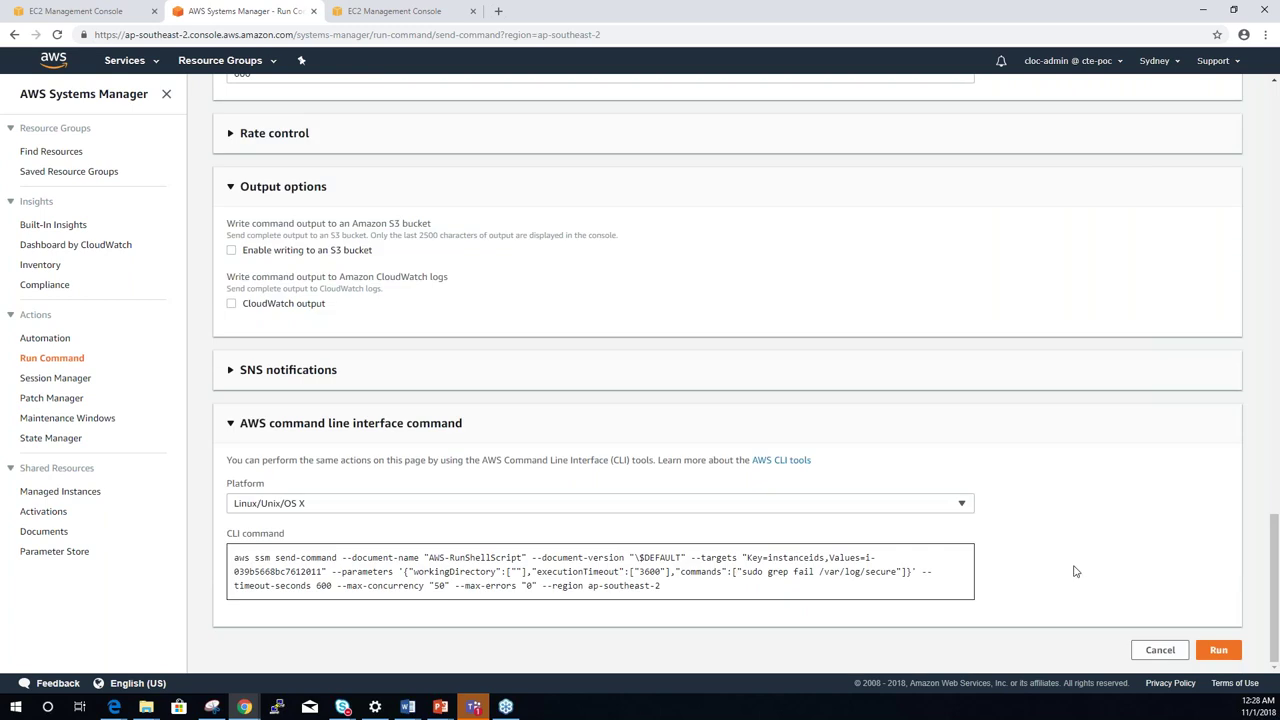
pyautogui.click(1220, 651)
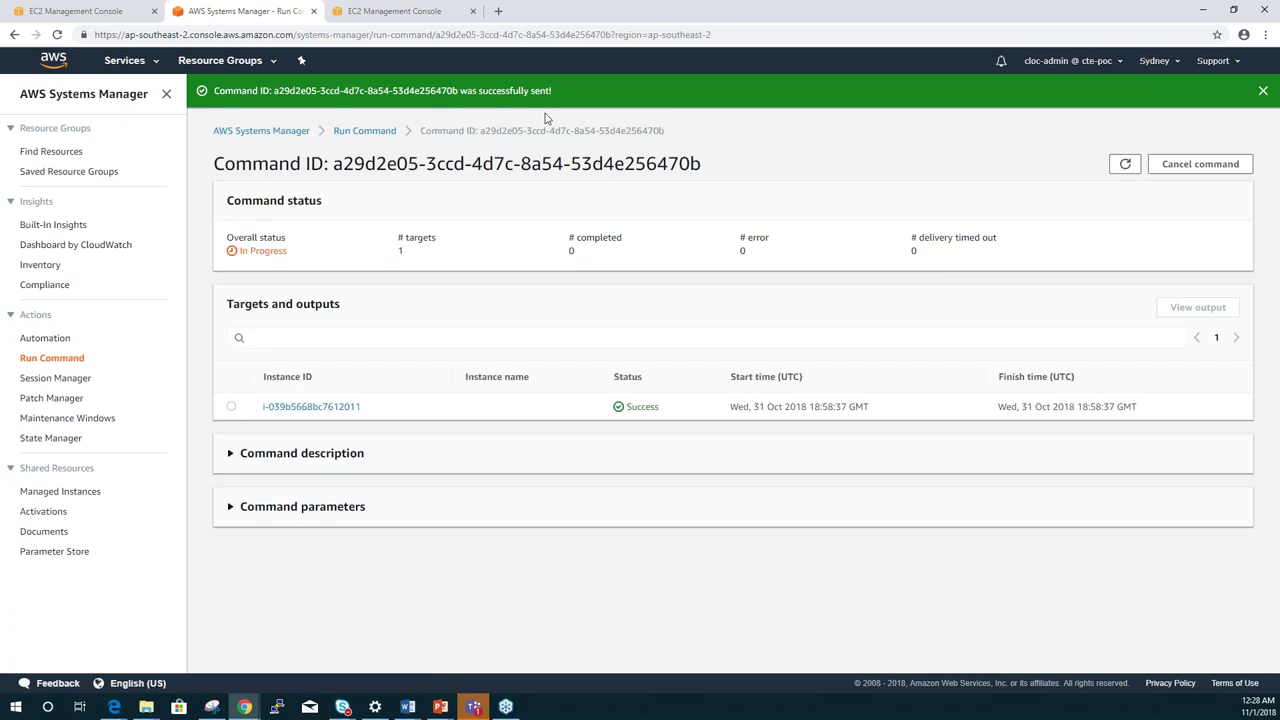
# - Open the command output for the targeted instance and review the returned secure log lines
pyautogui.click(311, 406)
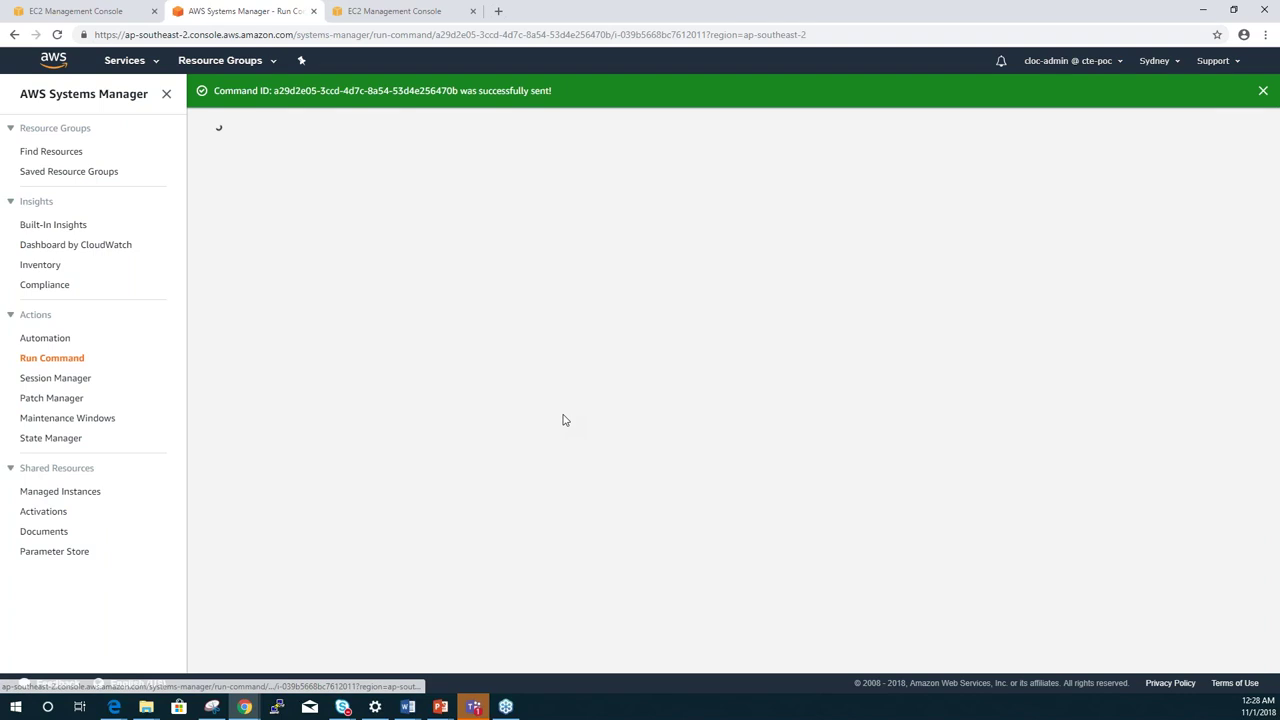
pyautogui.moveTo(868, 432); pyautogui.dragTo(226, 368)
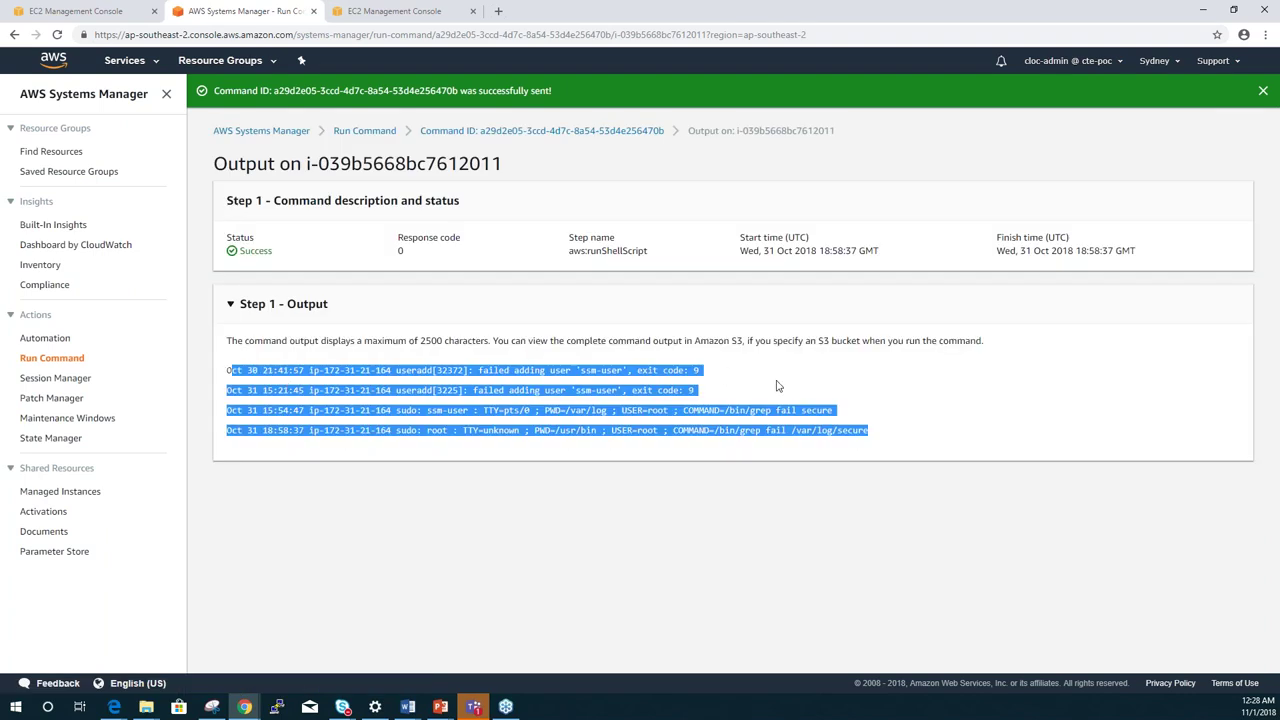
pyautogui.click(566, 388)
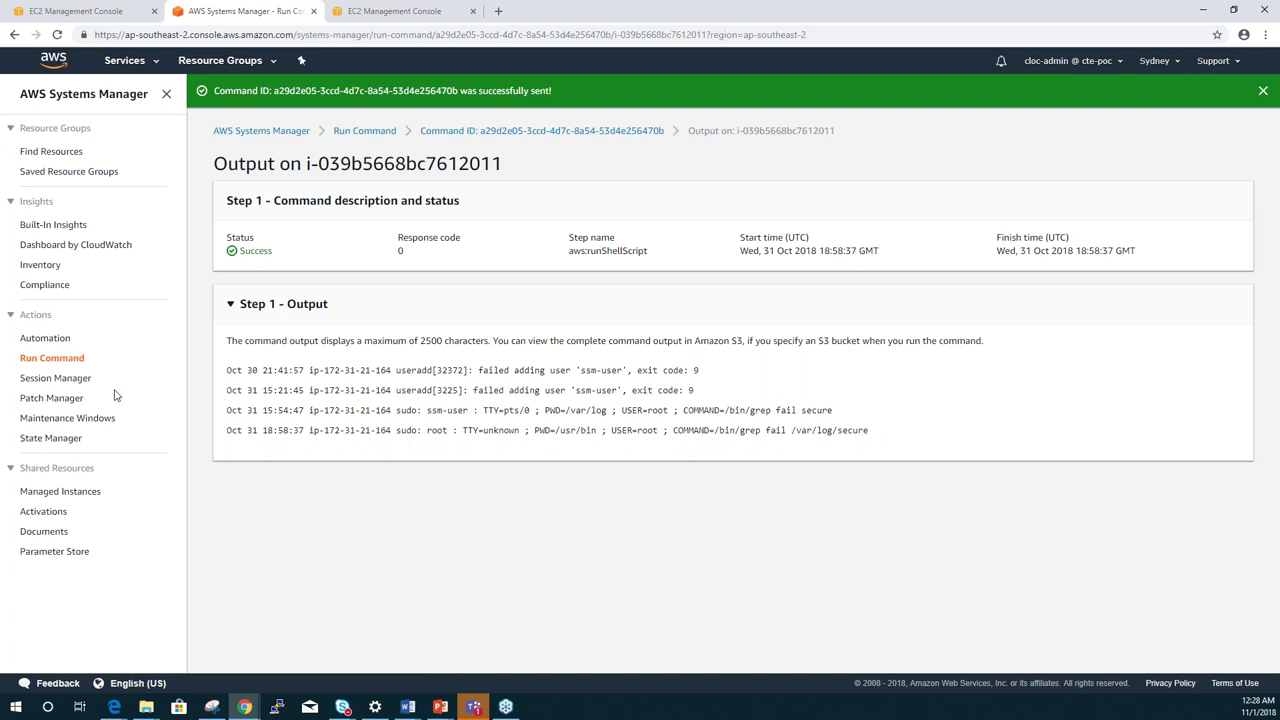
# - Start a Session Manager session on the Systems-Manager-demo2 instance
pyautogui.click(70, 380)
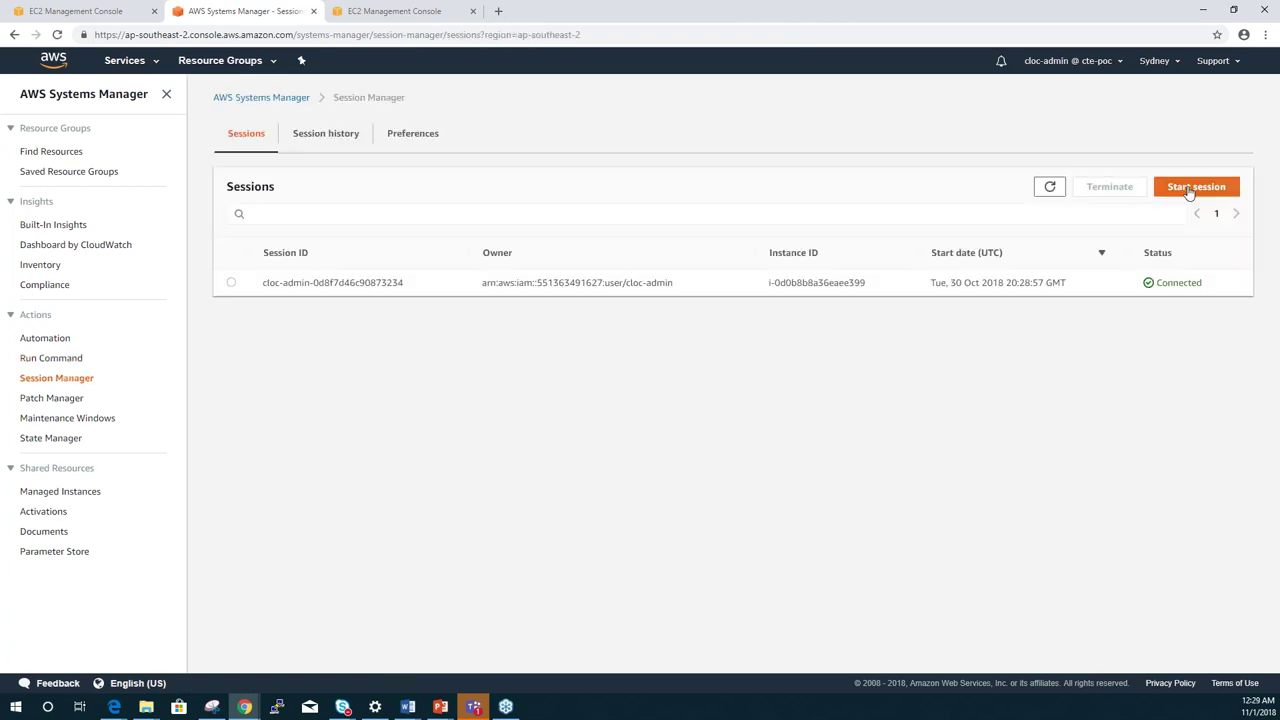
pyautogui.click(1189, 192)
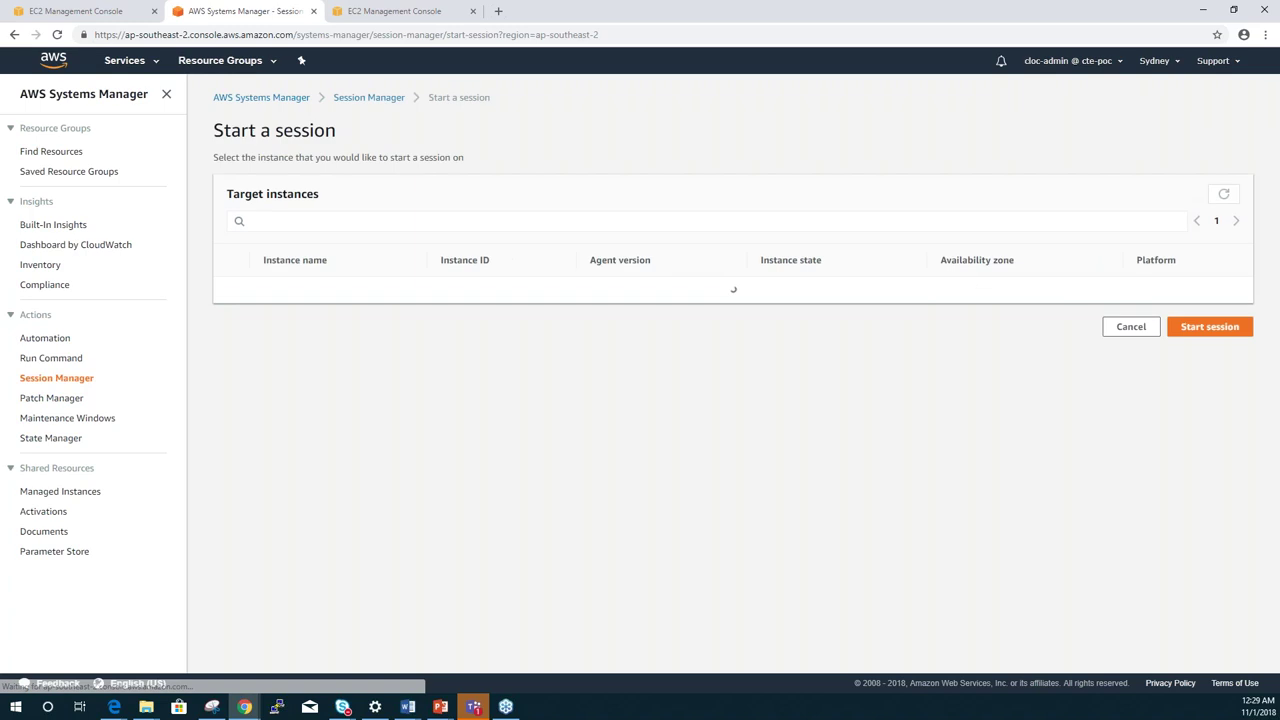
pyautogui.click(231, 316)
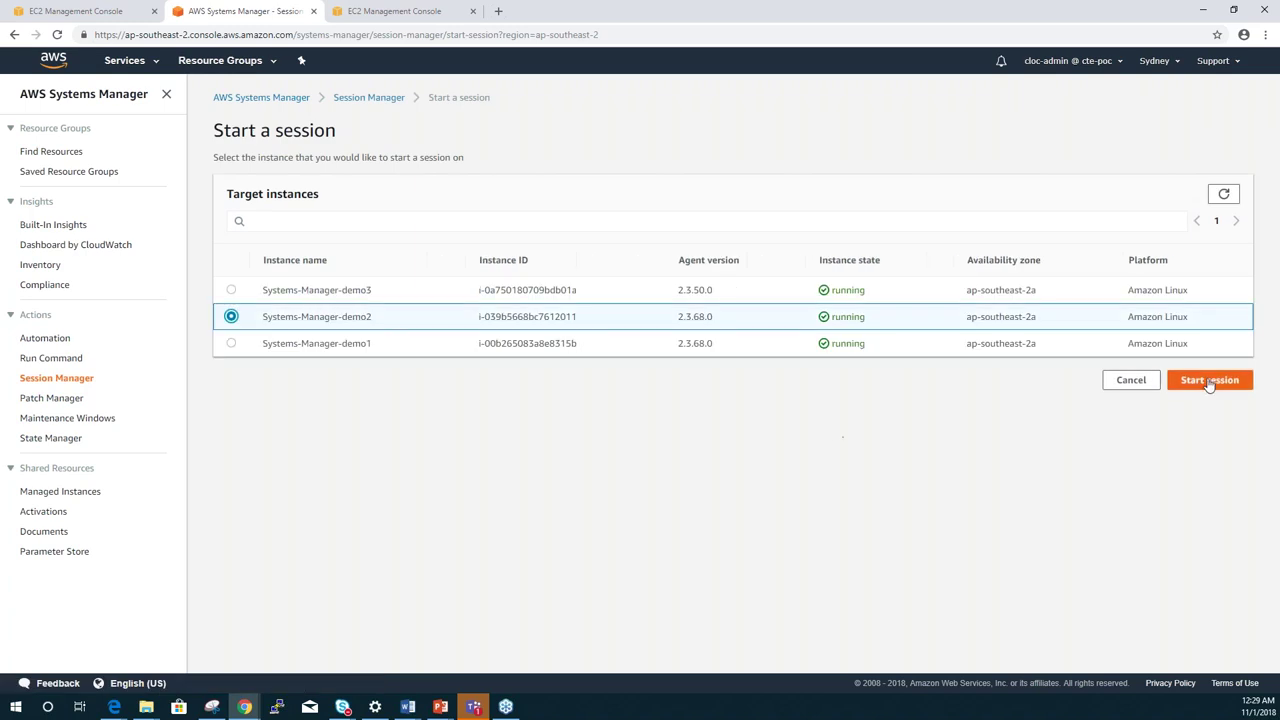
pyautogui.click(1209, 382)
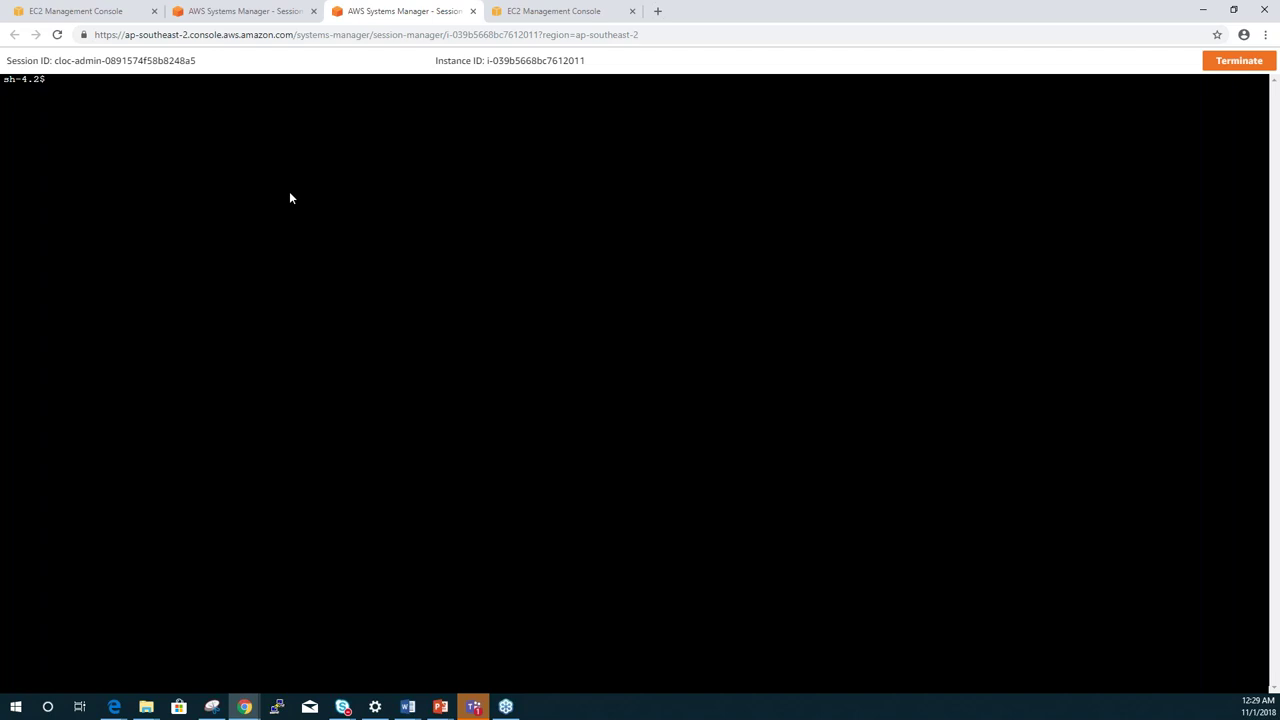
# - List the current directory's contents in the session shell with "ls"
pyautogui.press('Return')
pyautogui.press('Return')
pyautogui.write('ls')
pyautogui.press('Return')
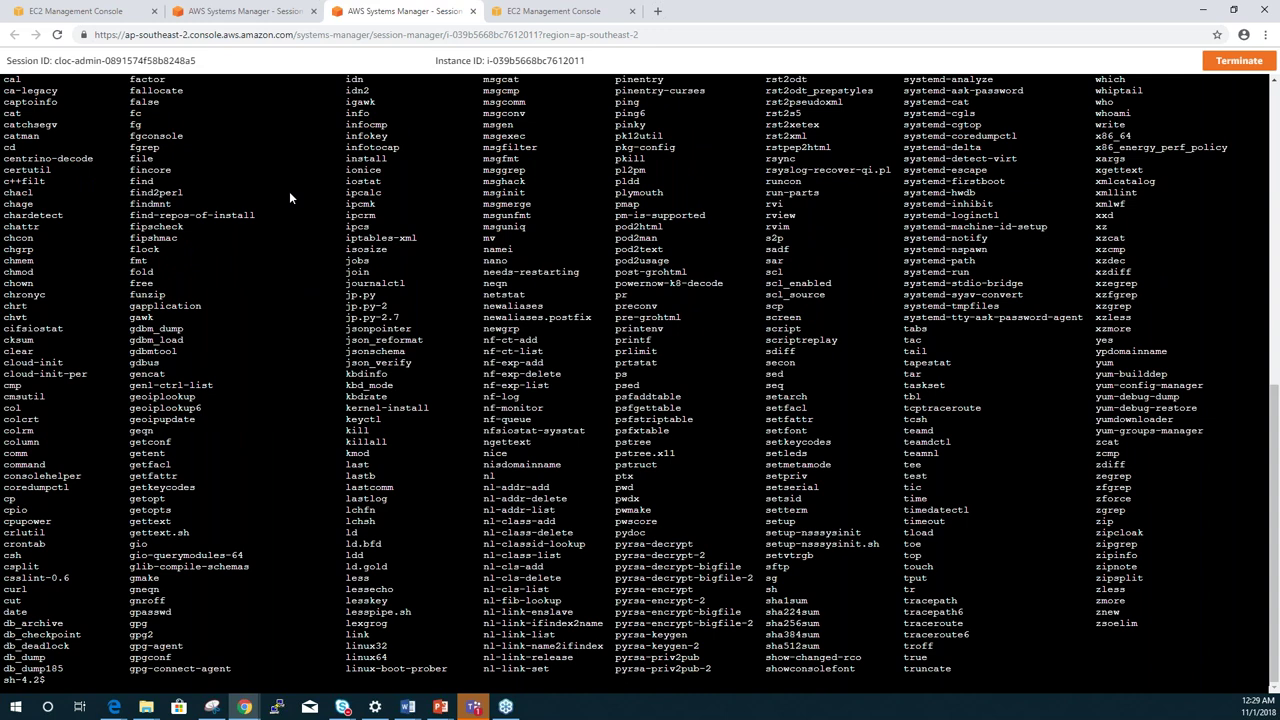
# - Return to the Systems Manager console and review the details and schedule options for creating a maintenance window
pyautogui.hotkey('ctrl', 'shift', 'Tab')
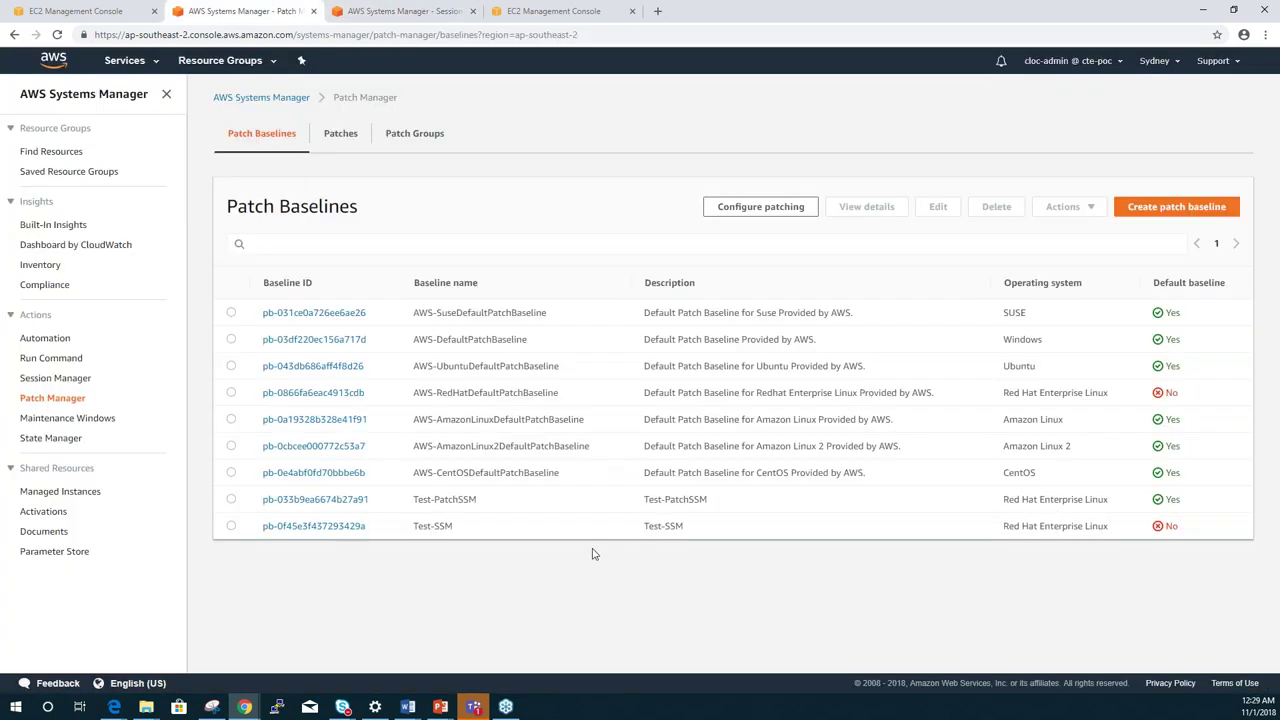
pyautogui.click(97, 420)
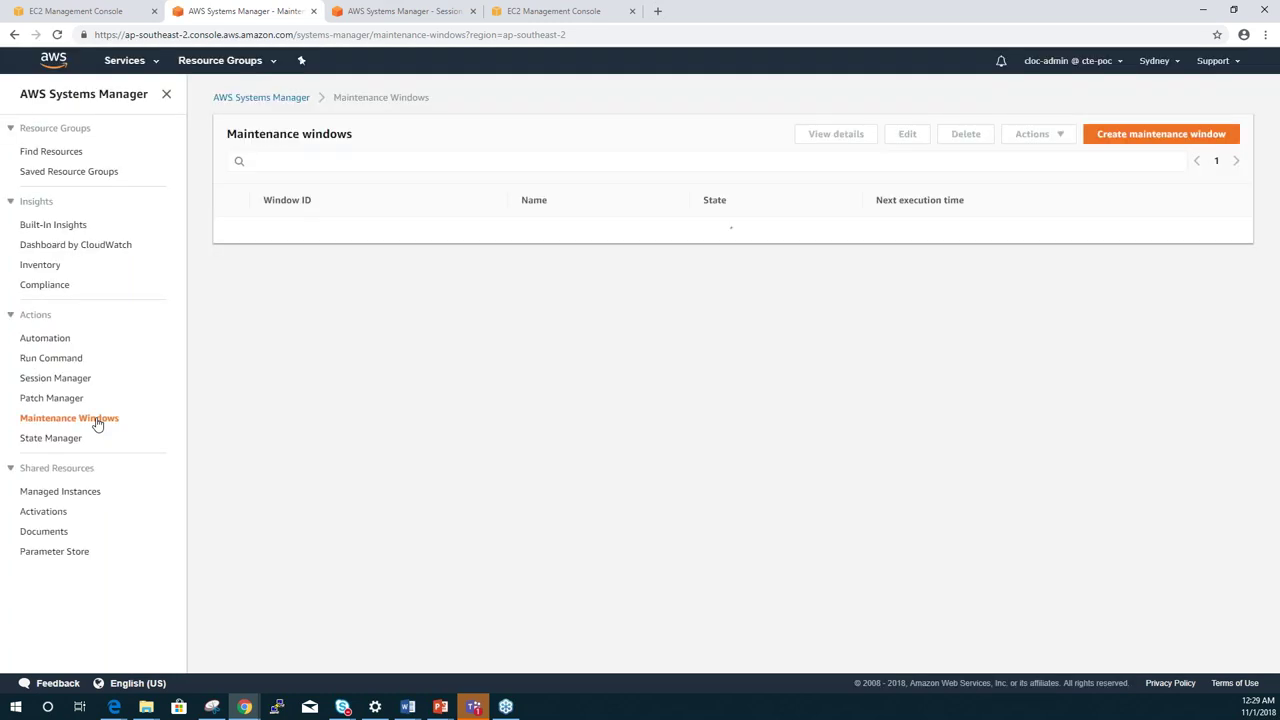
pyautogui.click(1152, 137)
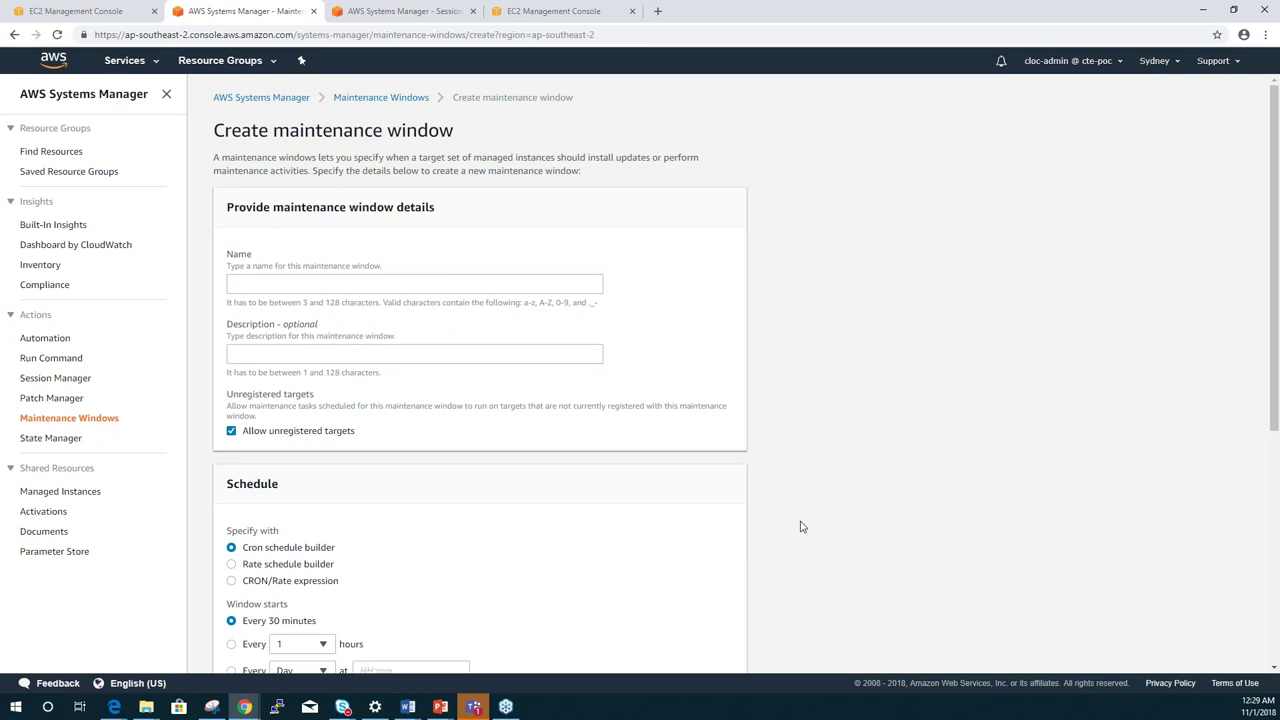
pyautogui.scroll(-1, 800, 526)
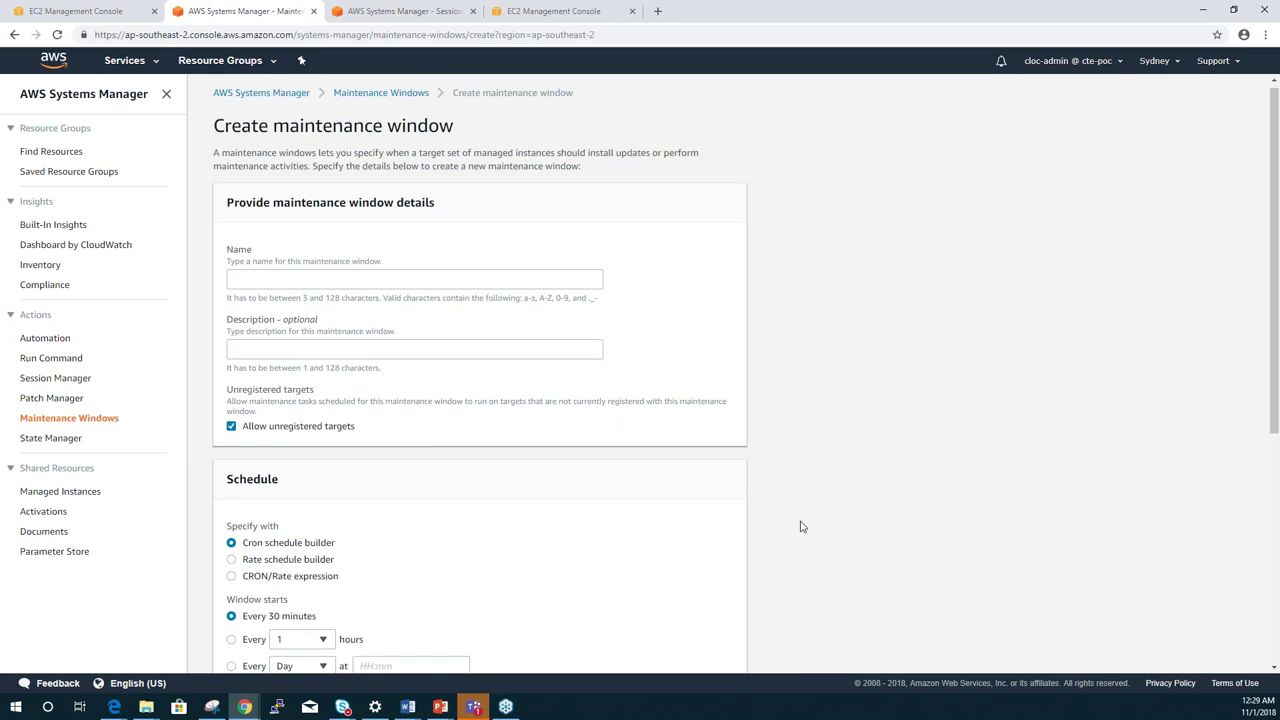
pyautogui.scroll(-2, 800, 526)
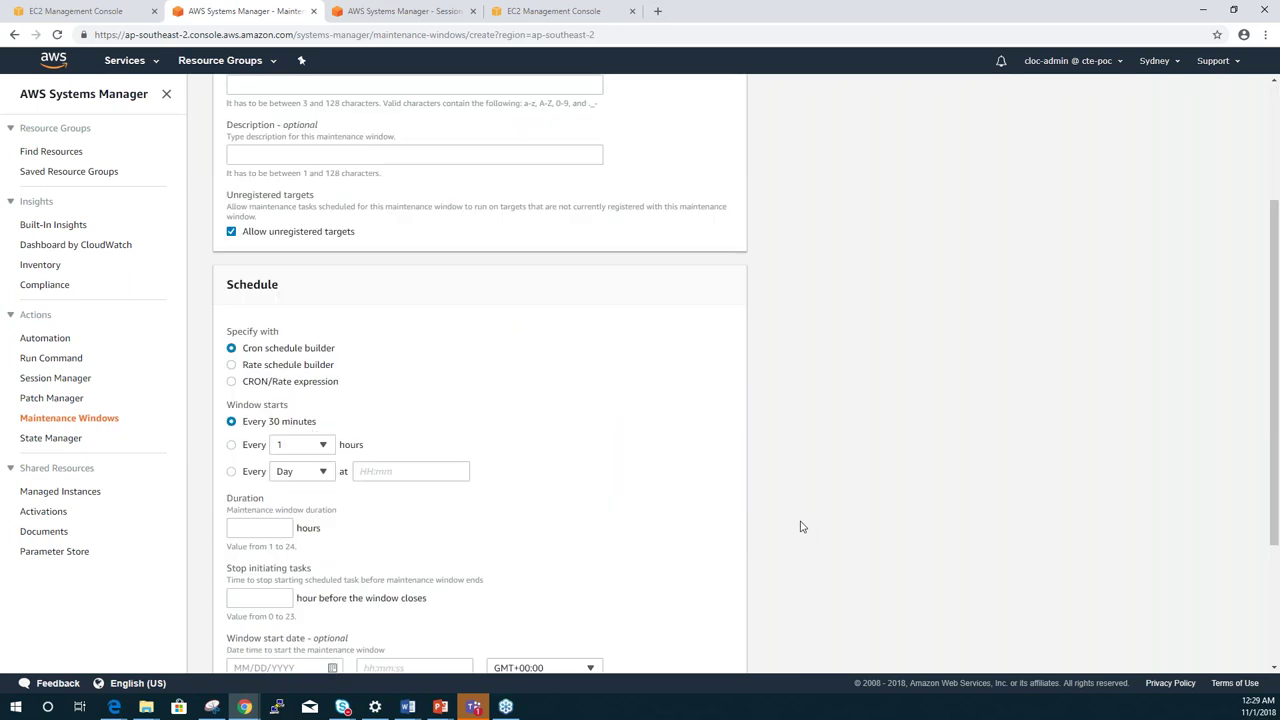
pyautogui.scroll(2, 701, 489)
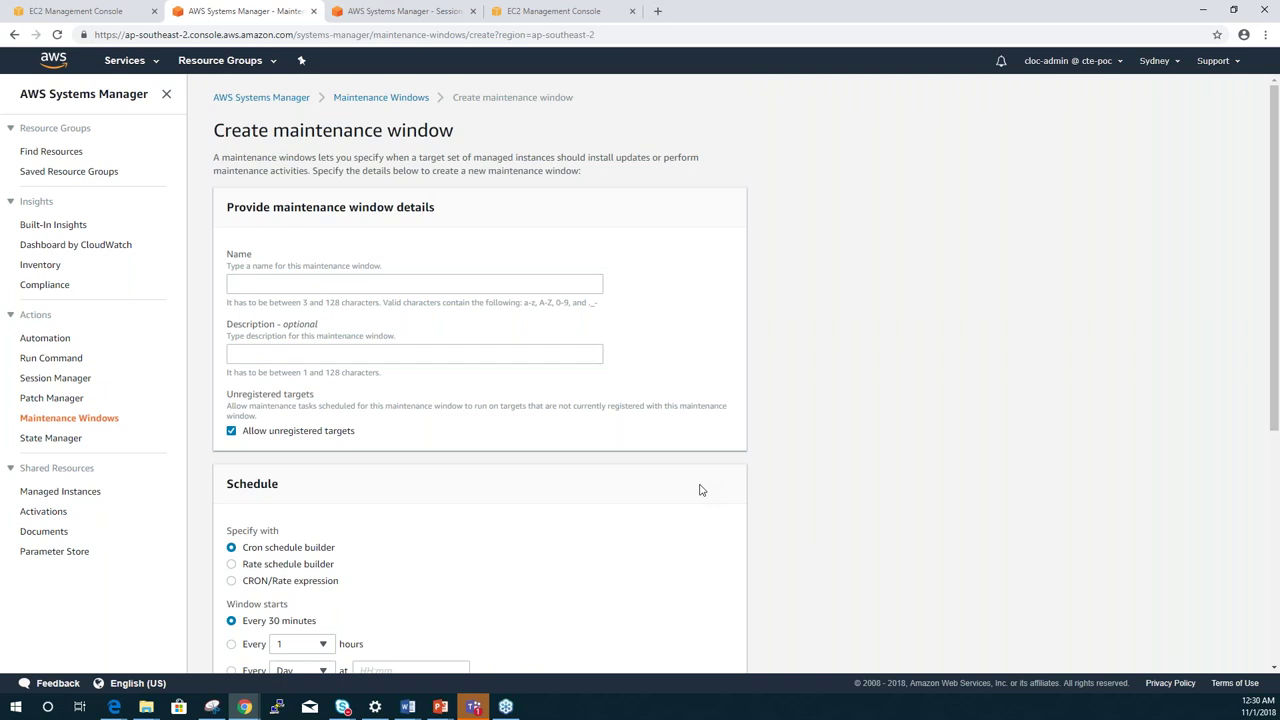
pyautogui.scroll(-3, 594, 473)
pyautogui.scroll(-1, 594, 473)
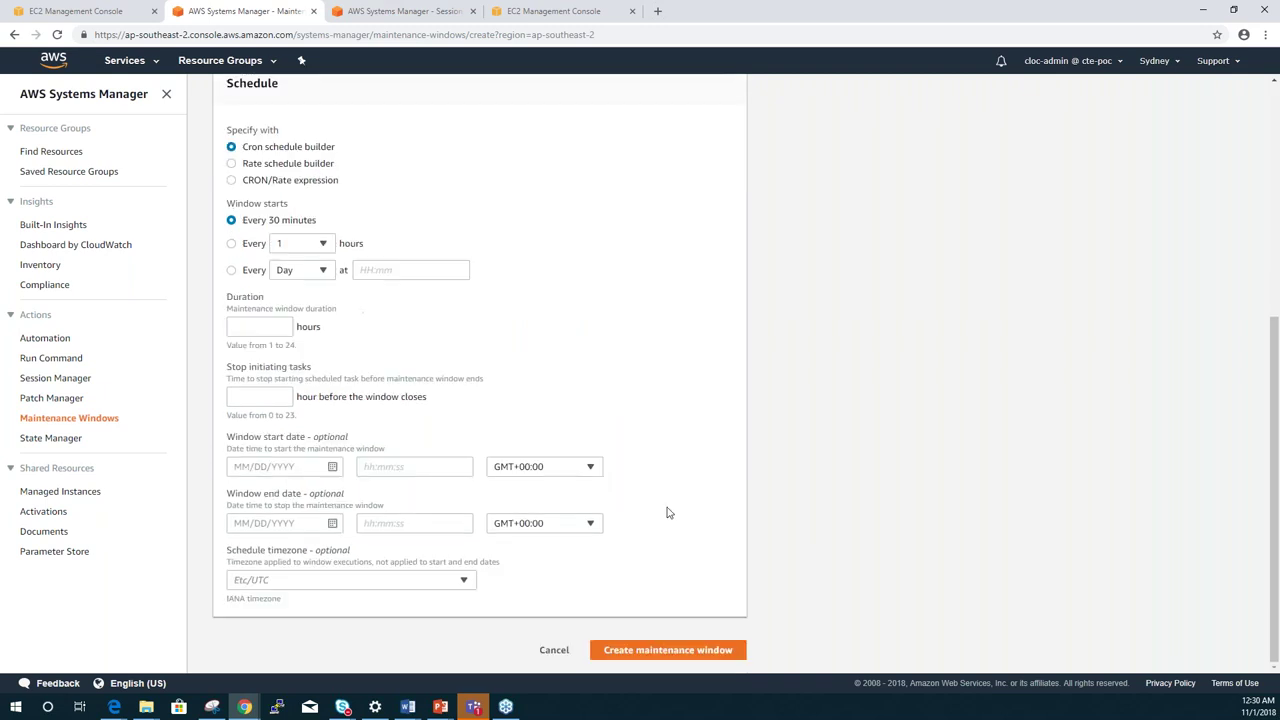
# - Review the patch baselines, available patches and patch groups in Patch Manager
pyautogui.click(59, 399)
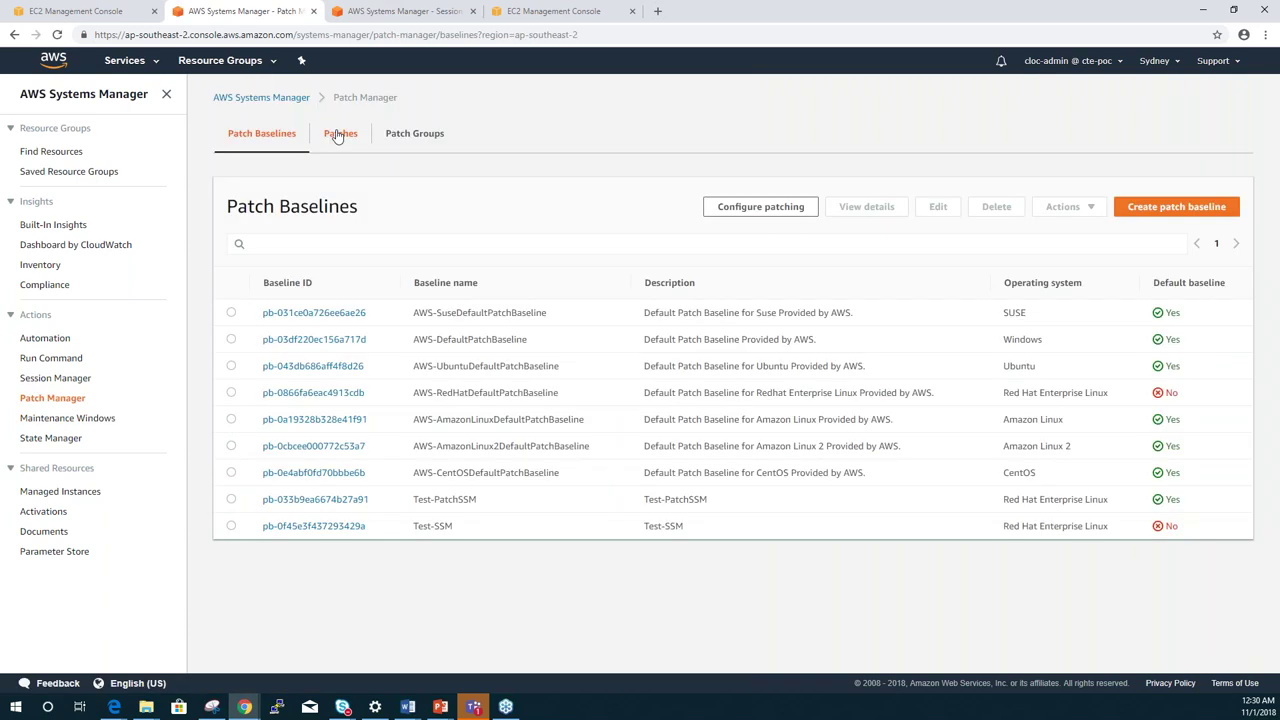
pyautogui.click(338, 136)
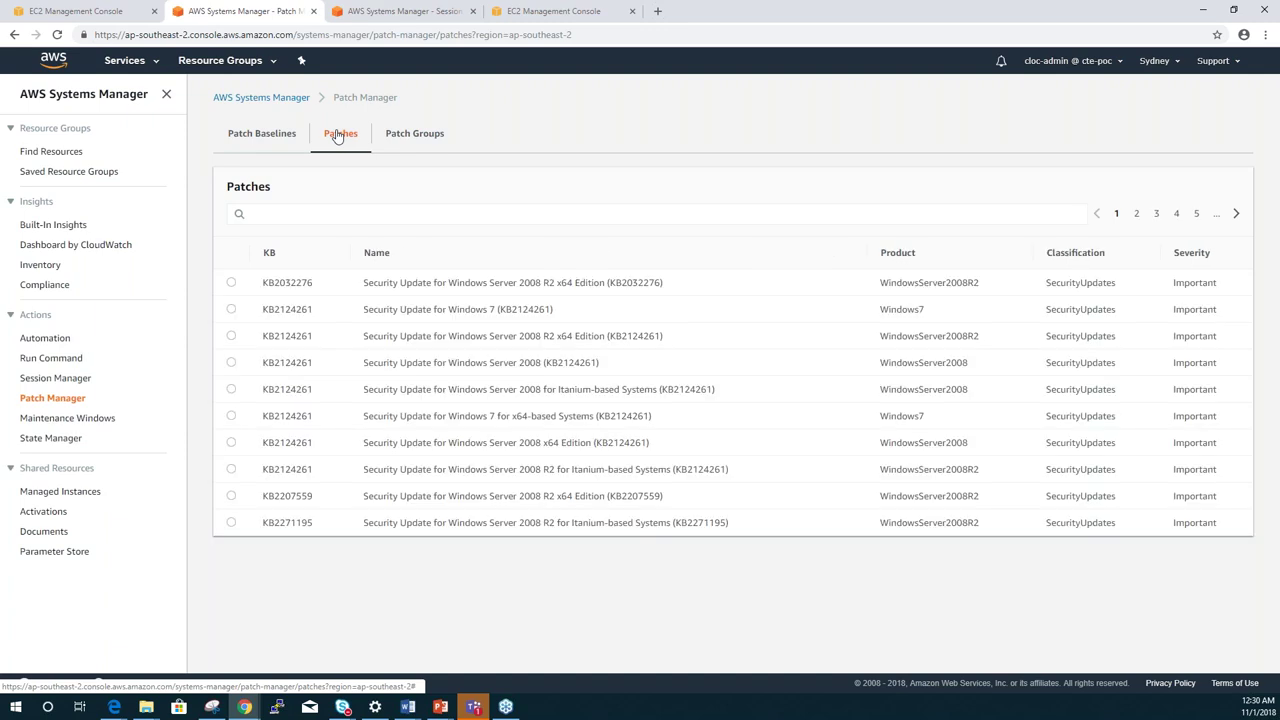
pyautogui.click(414, 133)
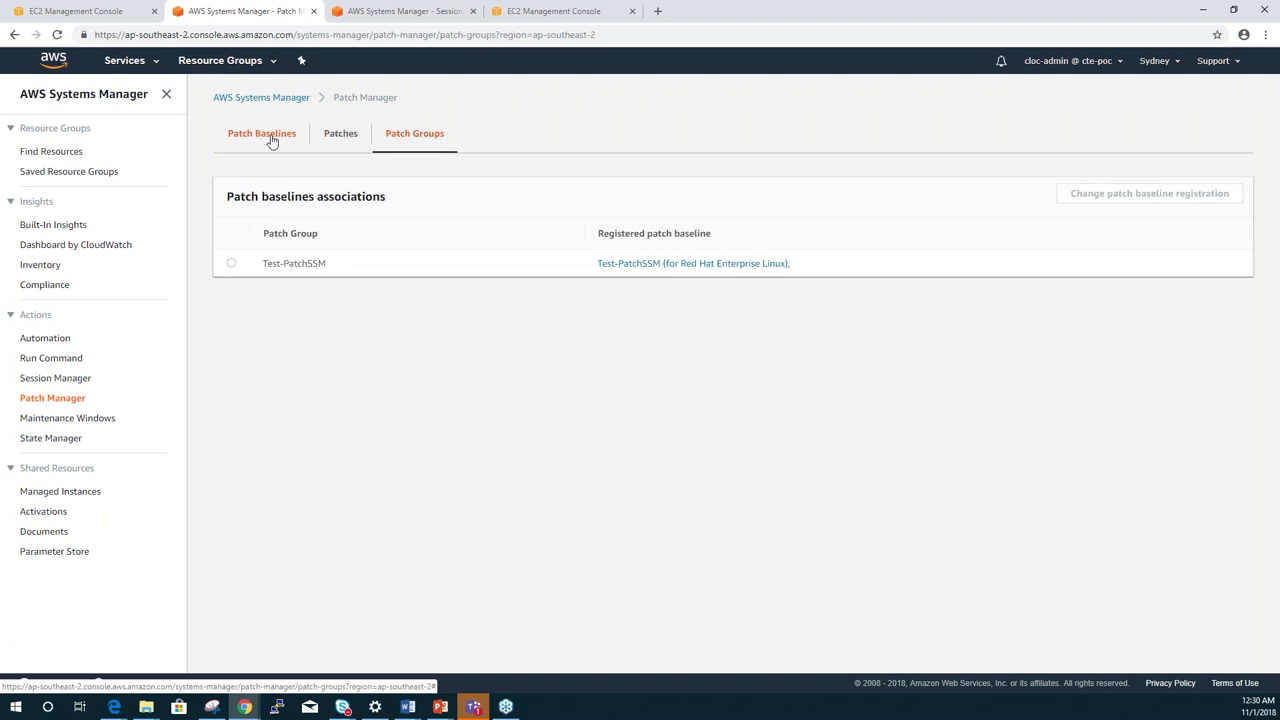
pyautogui.click(270, 136)
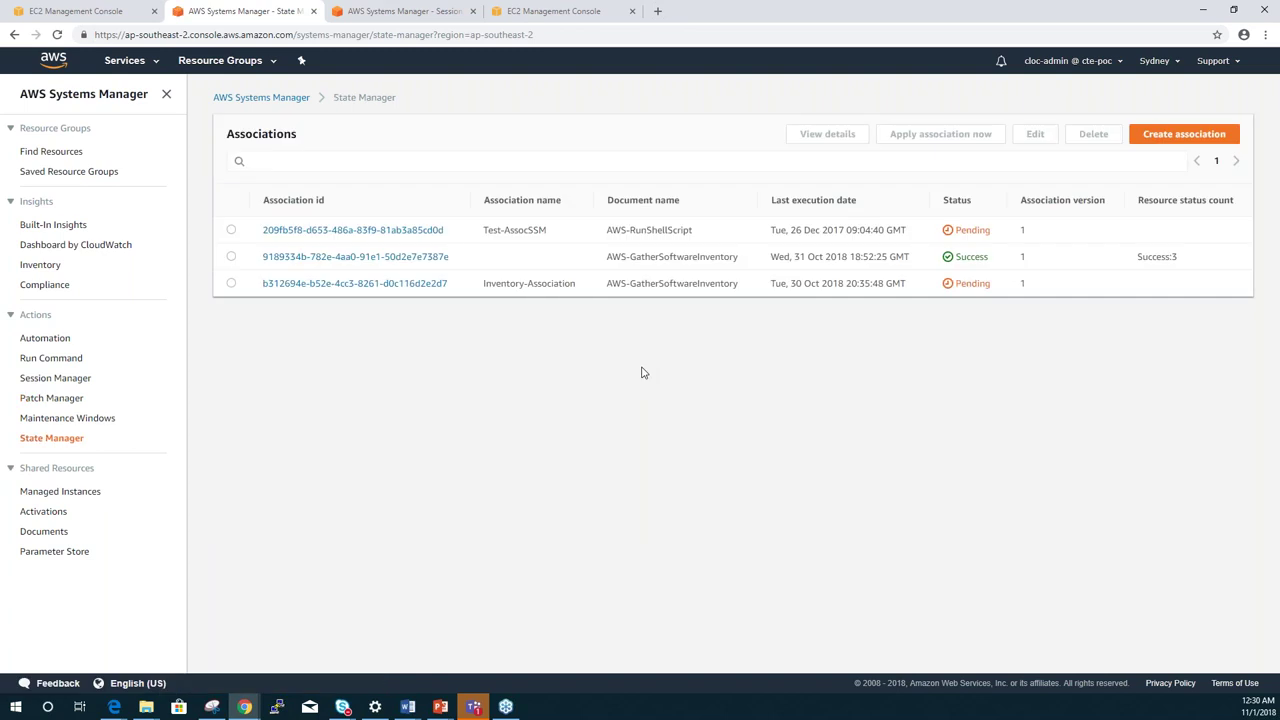
# - Open the State Manager form for creating an association and review its command documents, including the second page of documents, and the parameters
pyautogui.scroll(-2, 466, 537)
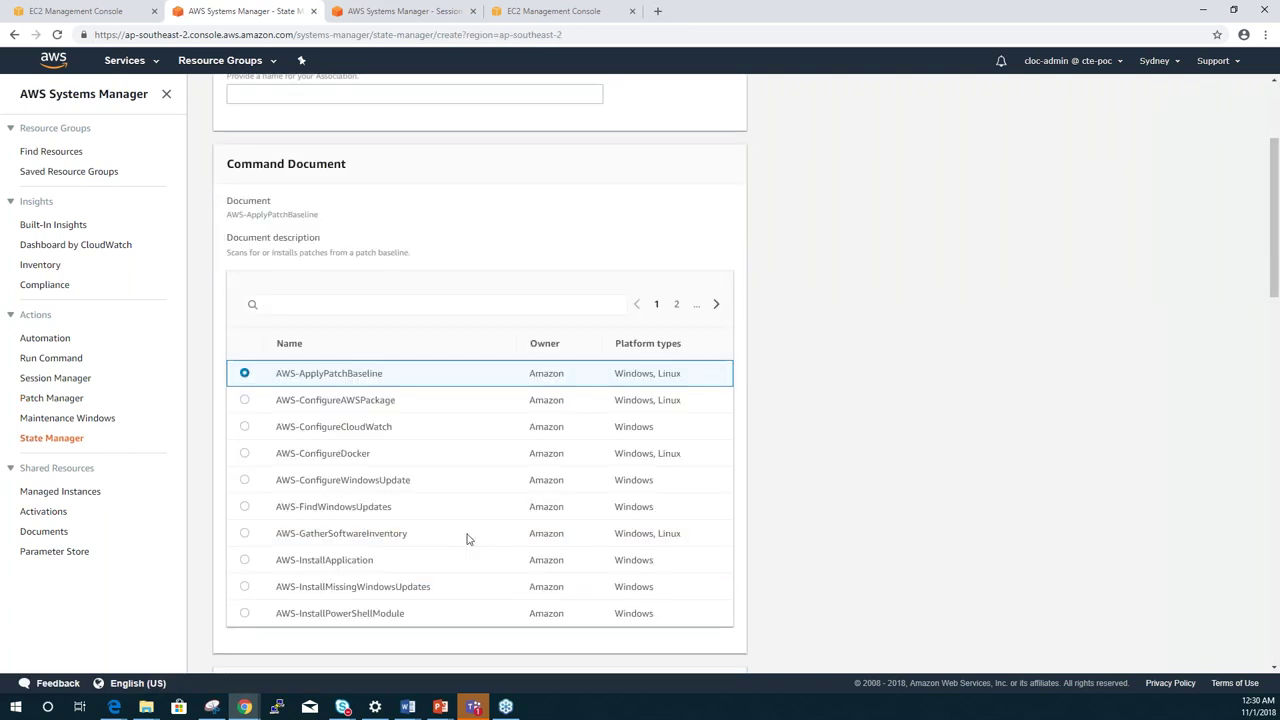
pyautogui.click(715, 305)
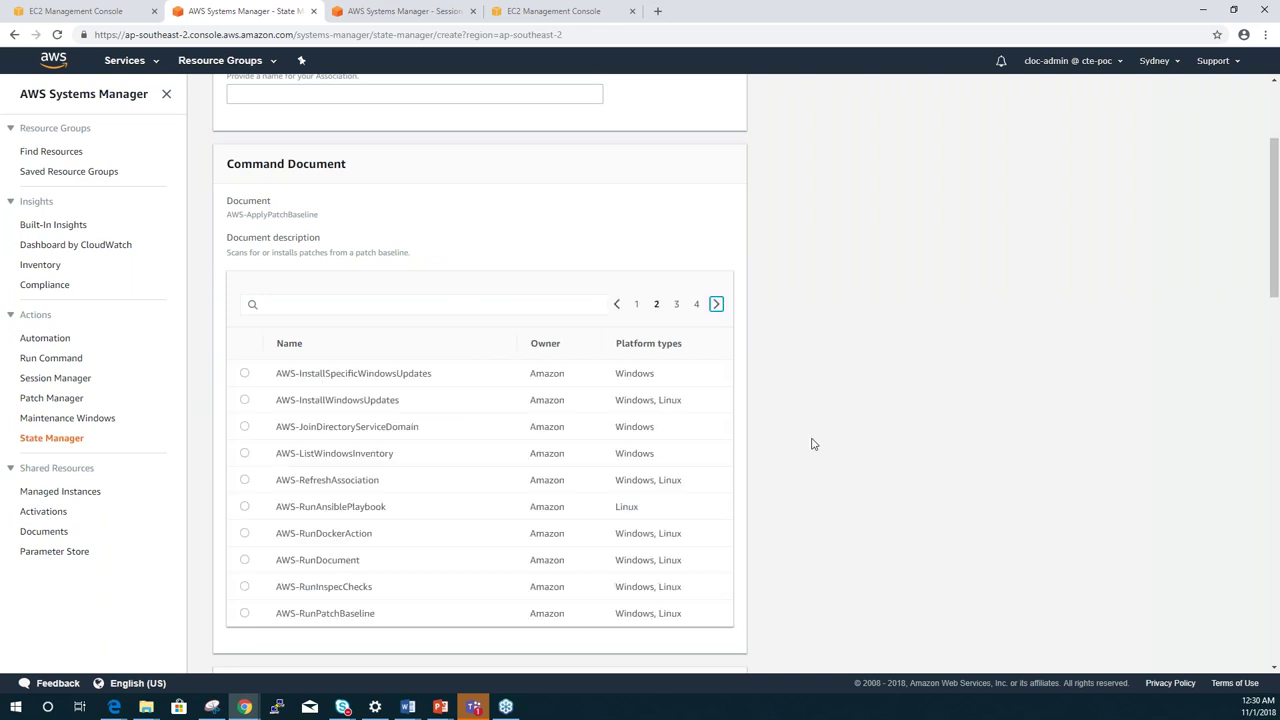
pyautogui.scroll(-1, 812, 444)
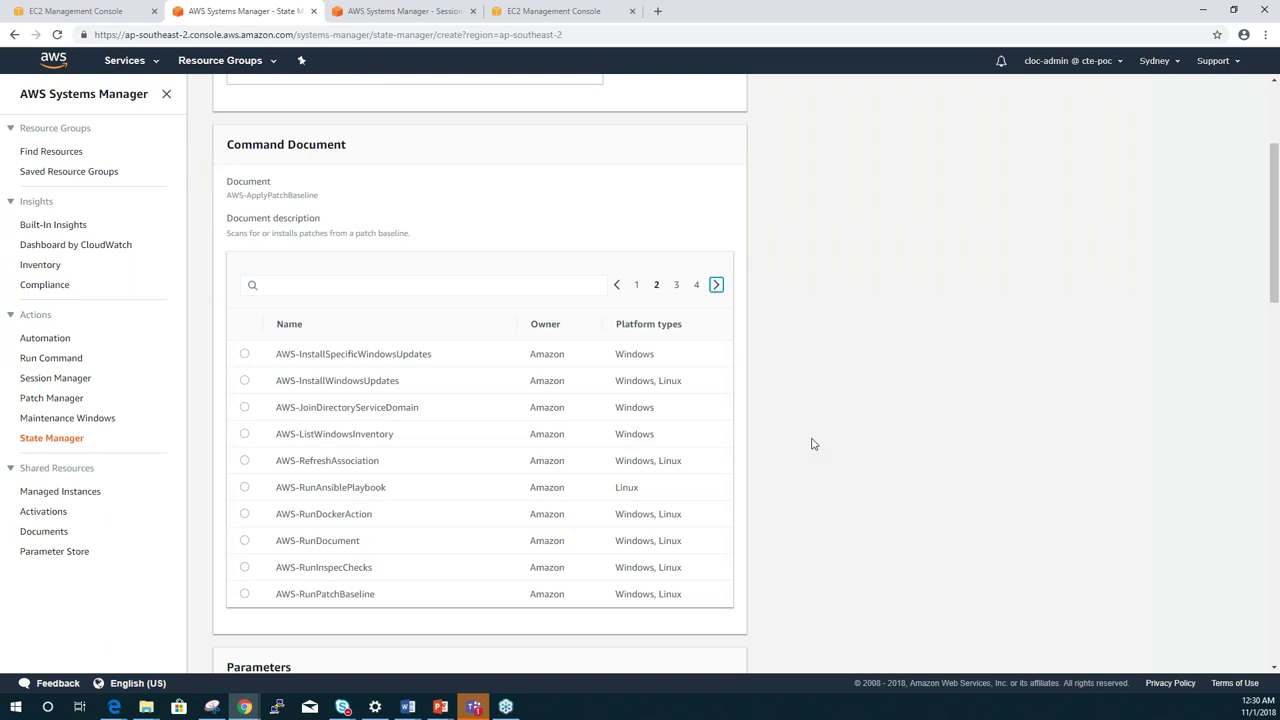
pyautogui.scroll(-1, 812, 444)
pyautogui.scroll(-1, 812, 444)
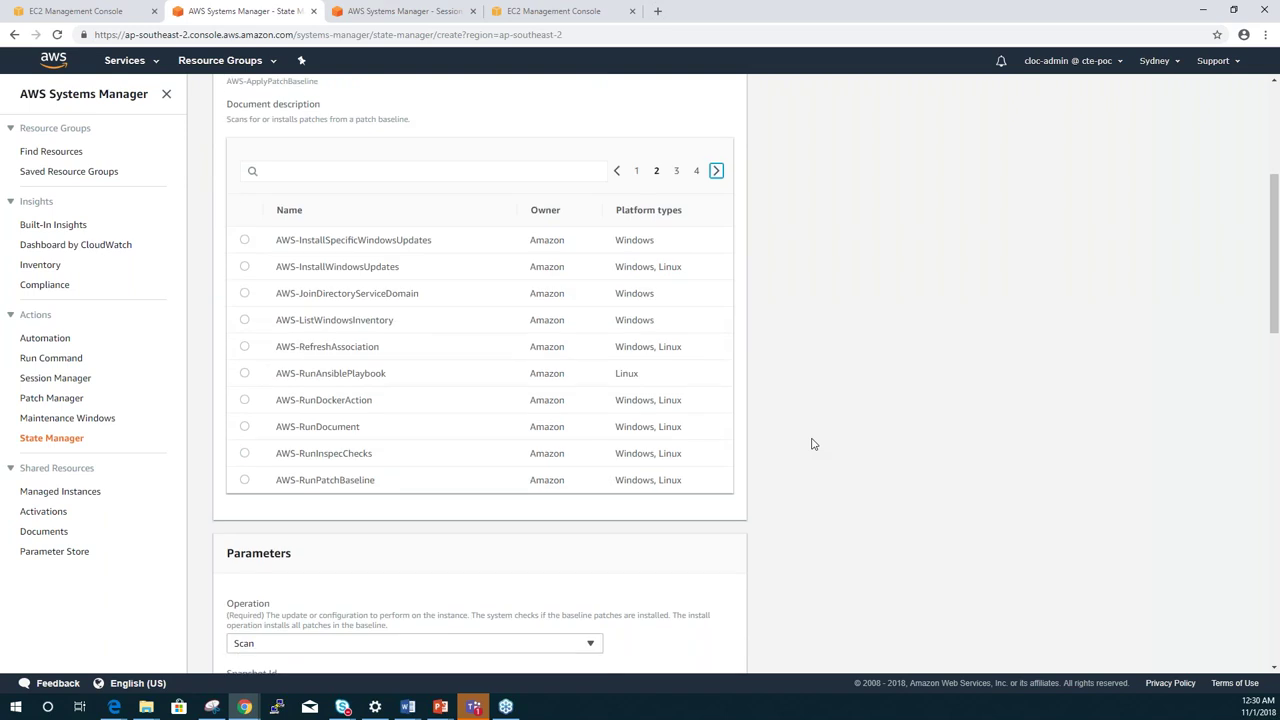
pyautogui.scroll(-1, 812, 444)
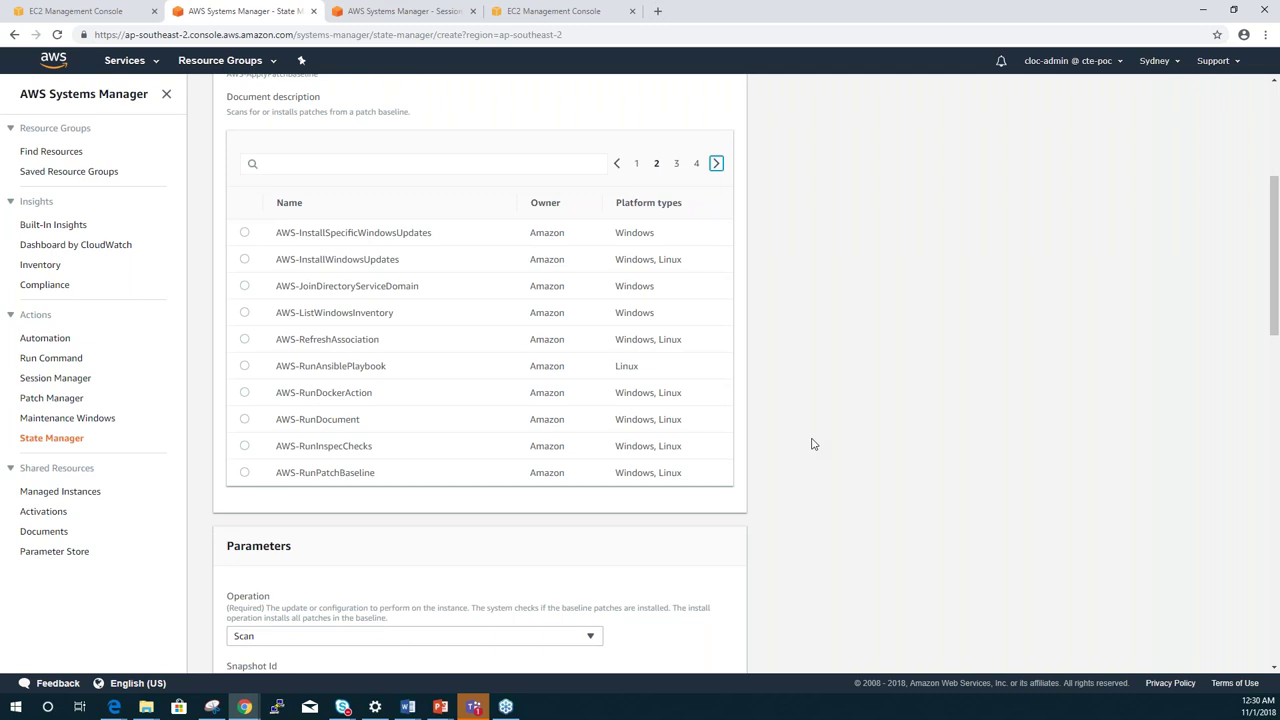
pyautogui.scroll(-1, 812, 444)
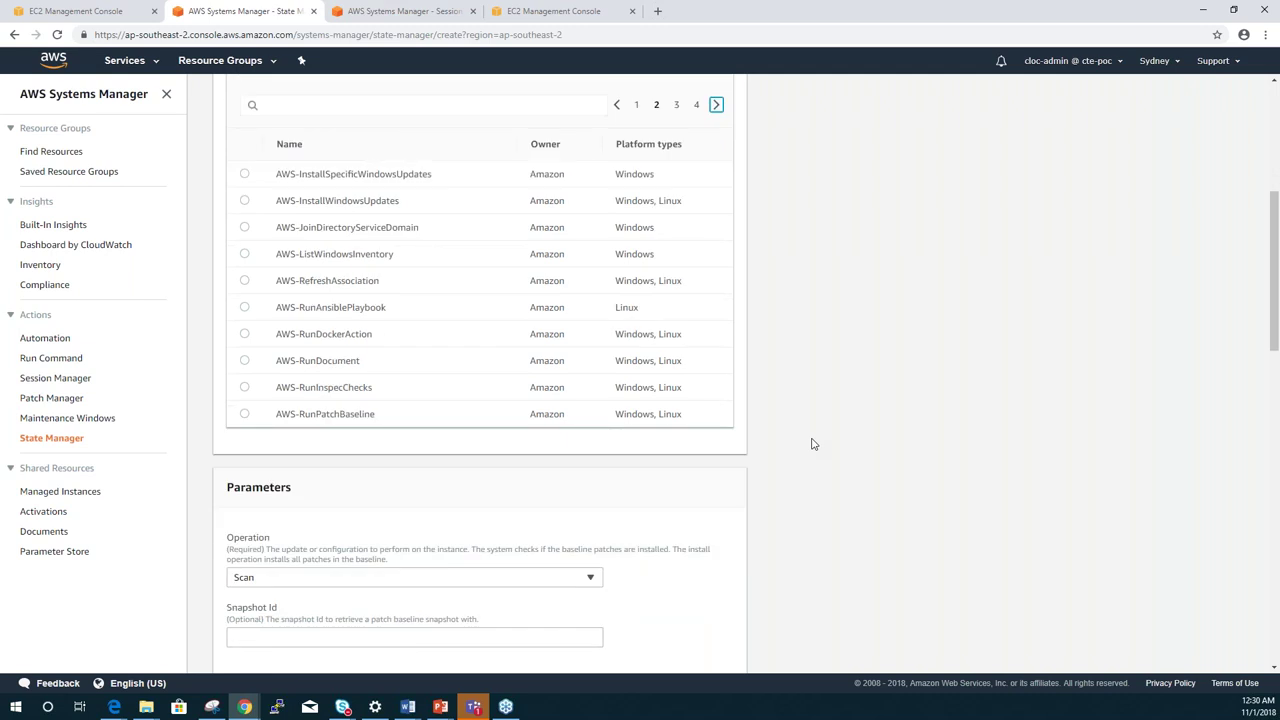
pyautogui.scroll(-1, 812, 444)
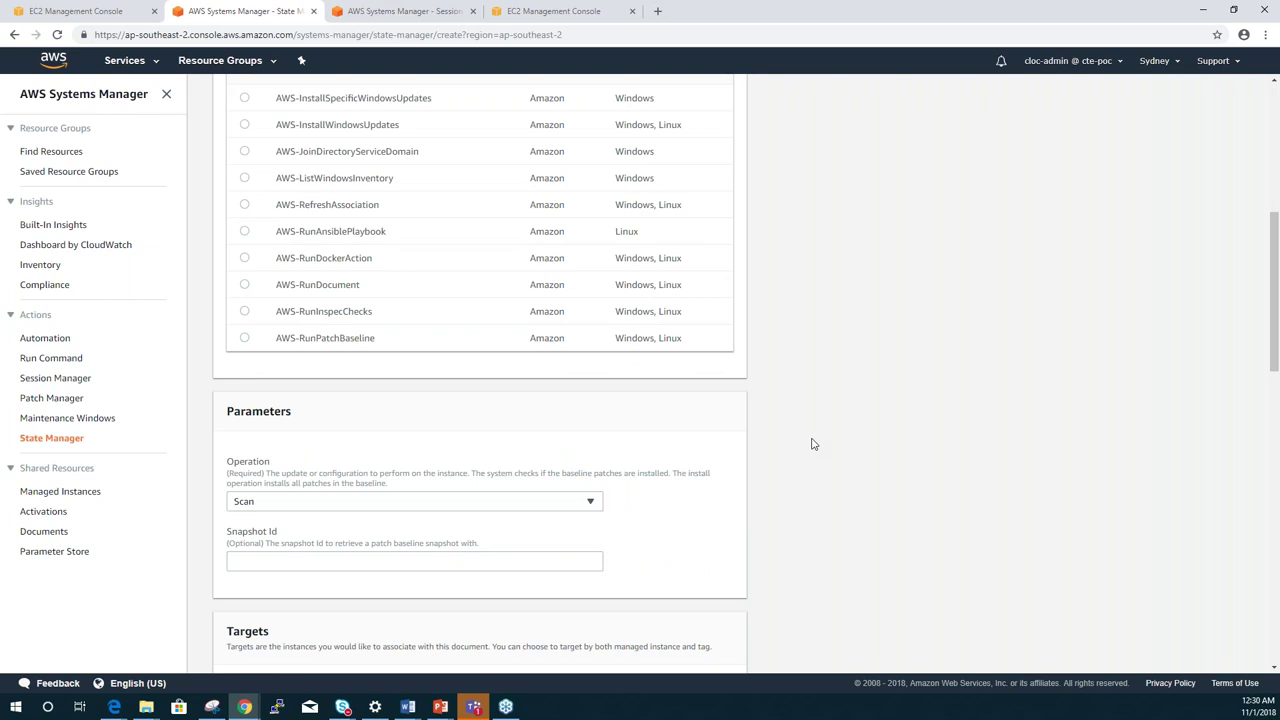
pyautogui.scroll(2, 812, 444)
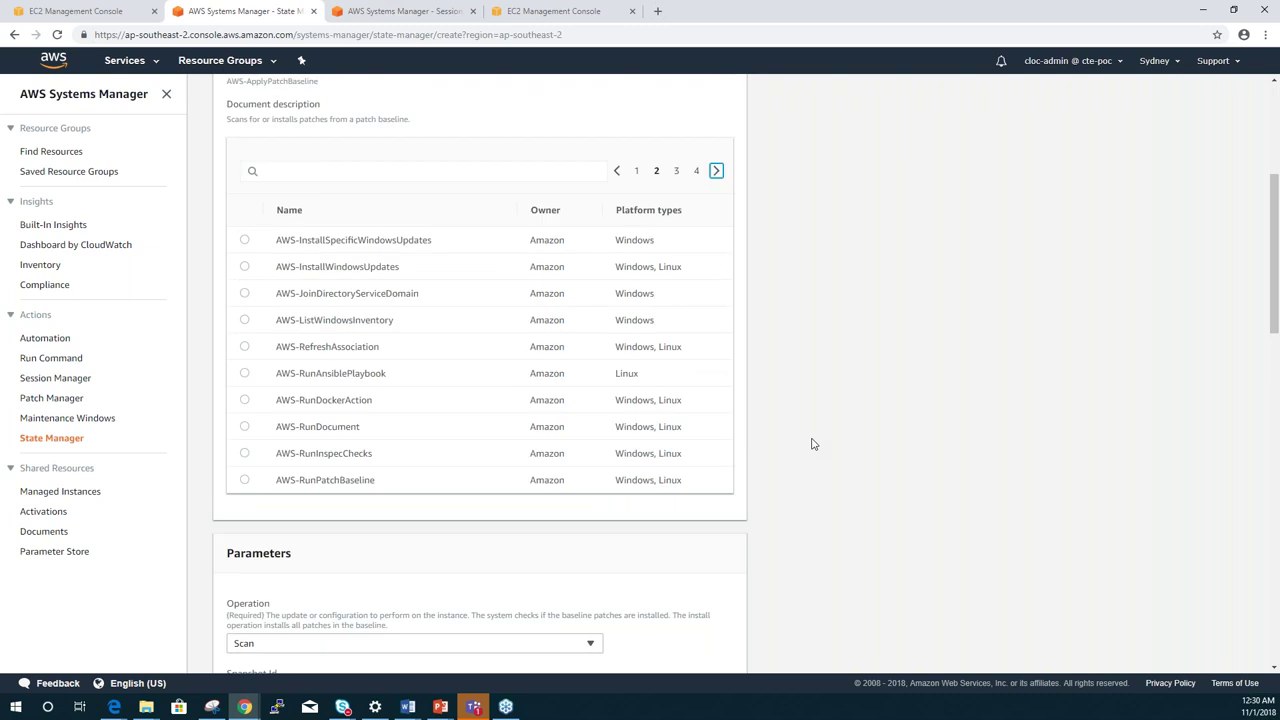
pyautogui.scroll(5, 812, 444)
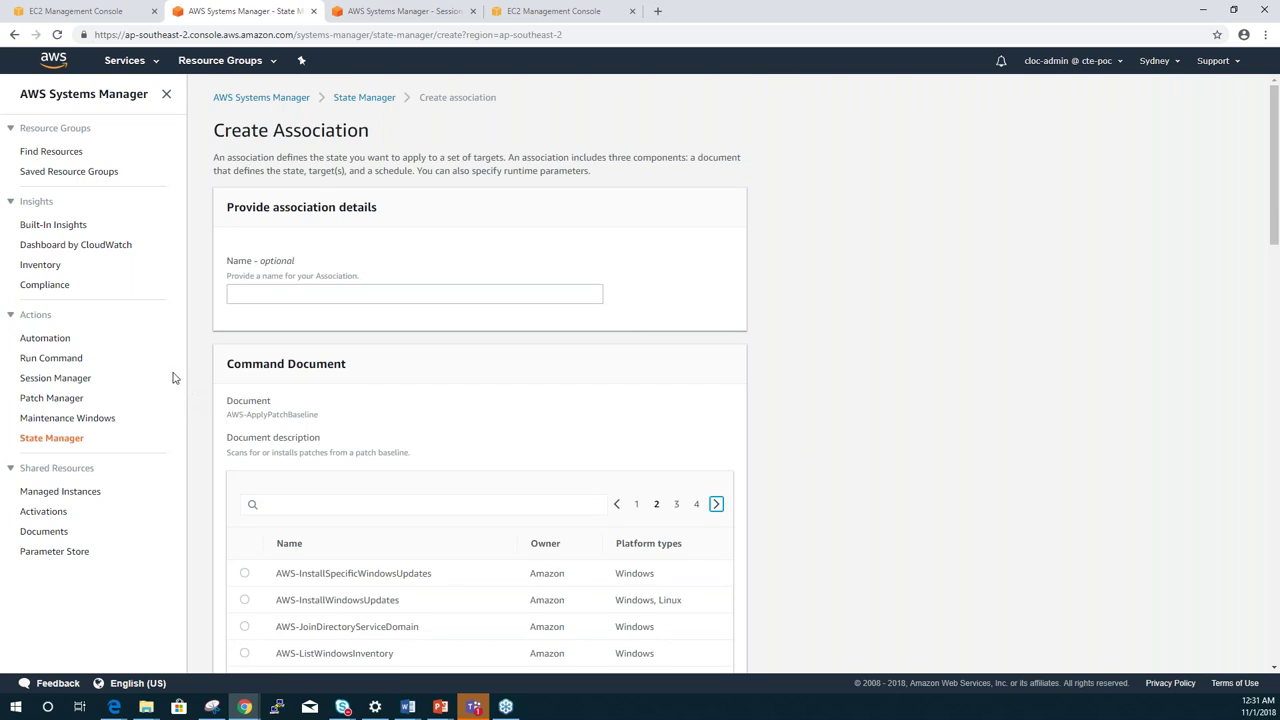
# - Review the compliance resources summary and the per-resource compliance details in Systems Manager
pyautogui.click(47, 287)
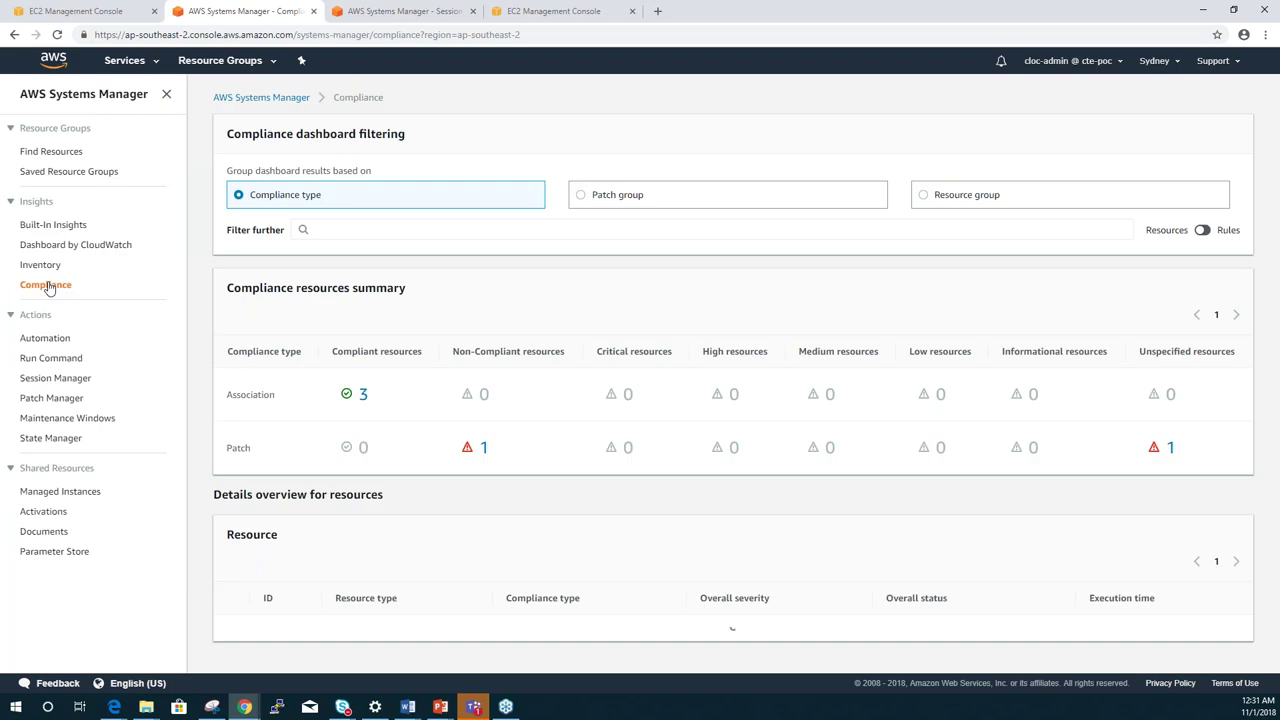
pyautogui.scroll(-1, 617, 454)
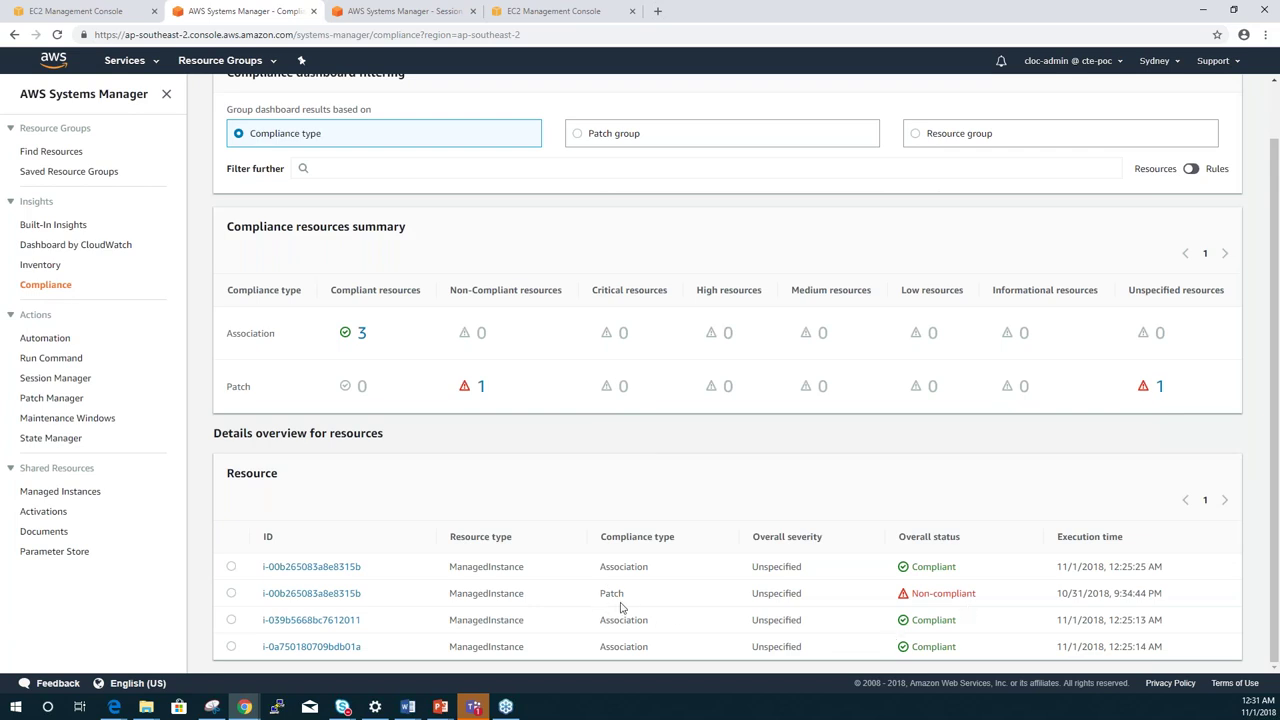
# - Examine the Inventory dashboard's coverage, OS version and application charts and its list of corresponding managed instances
pyautogui.click(46, 272)
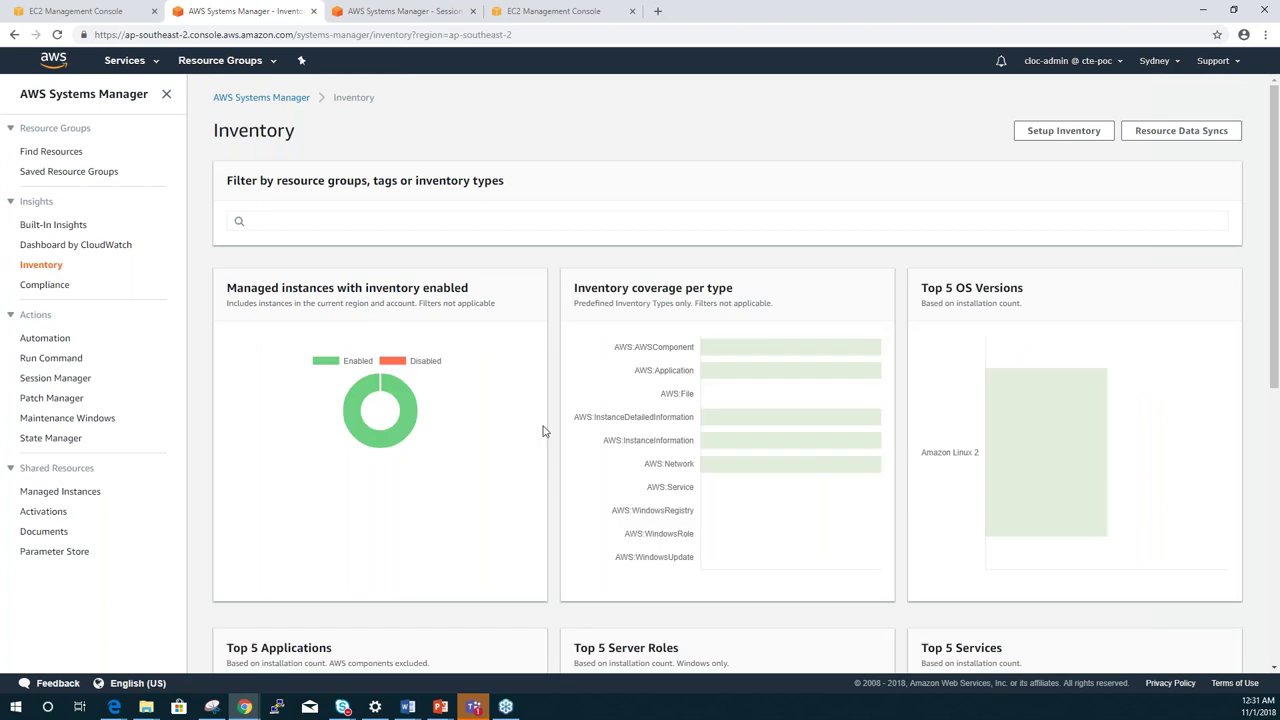
pyautogui.scroll(-2, 543, 431)
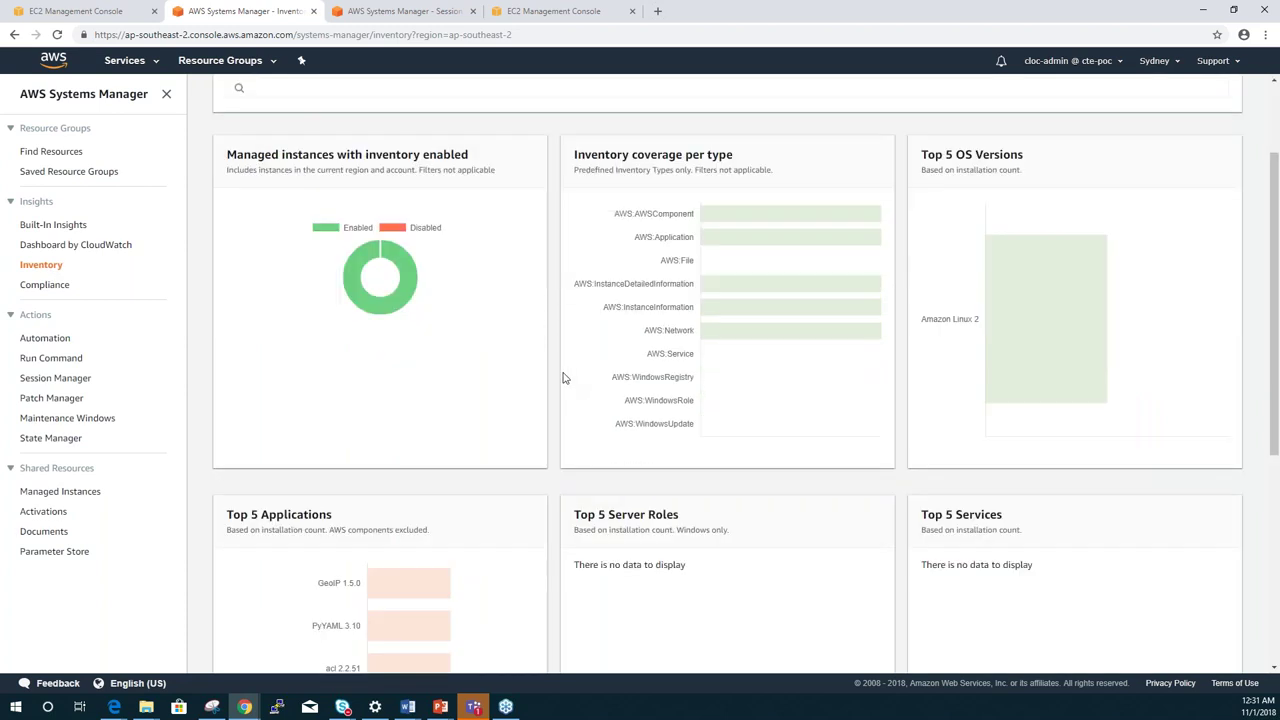
pyautogui.scroll(-1, 563, 378)
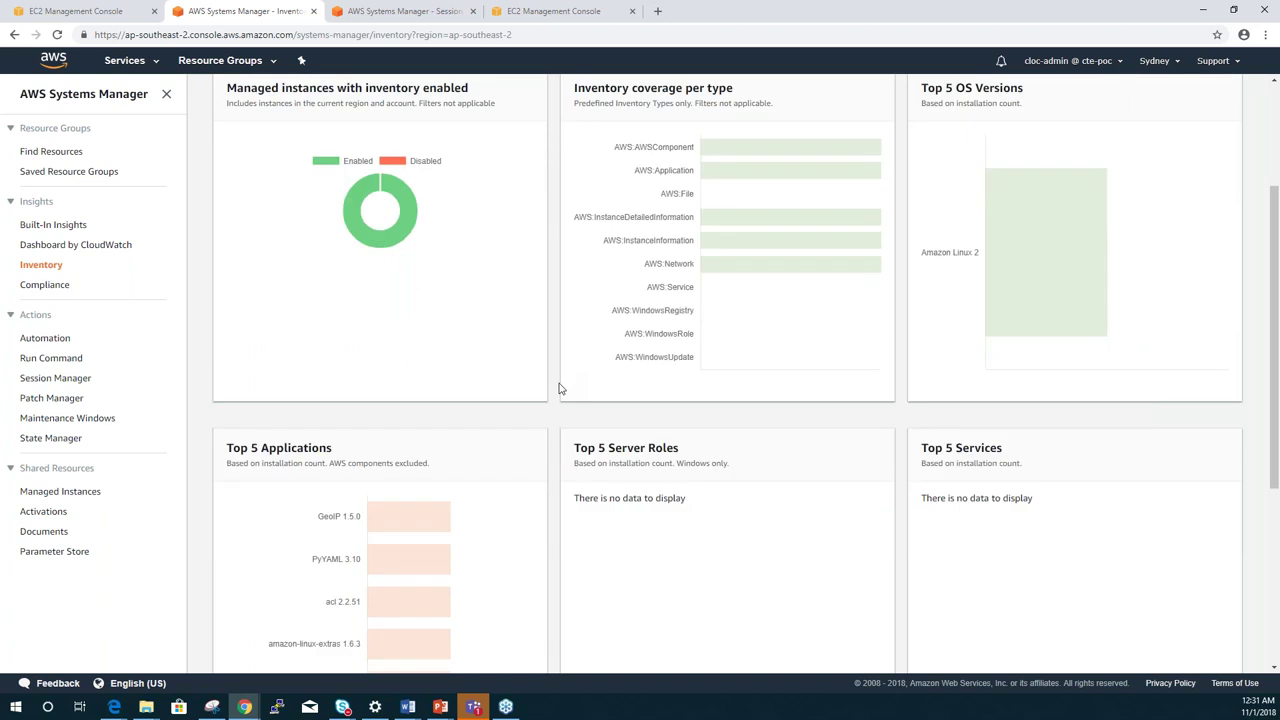
pyautogui.scroll(-5, 560, 389)
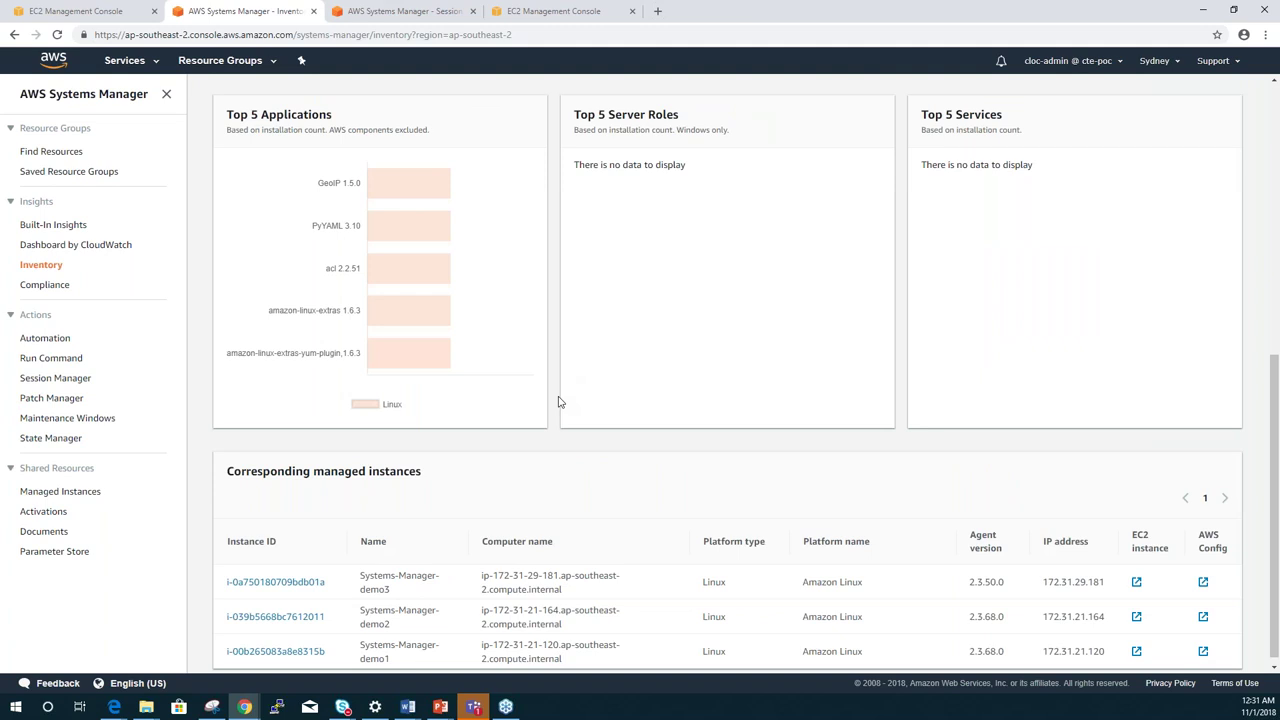
pyautogui.scroll(8, 559, 402)
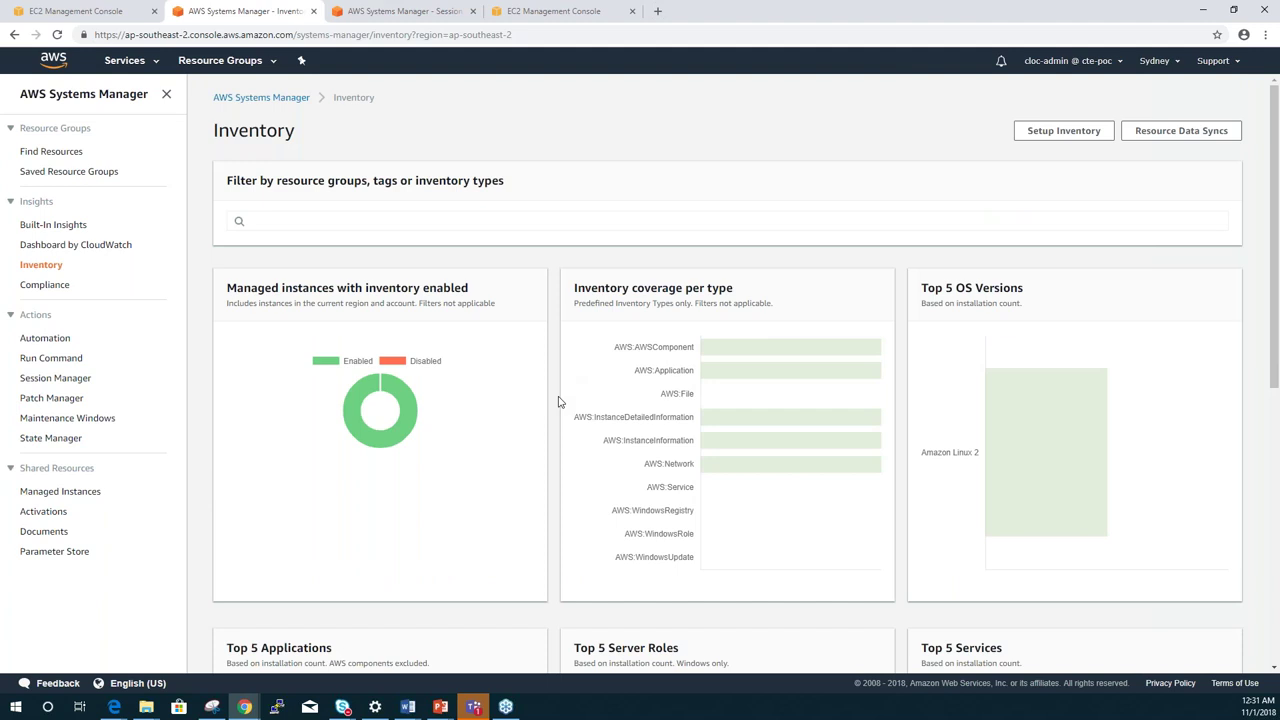